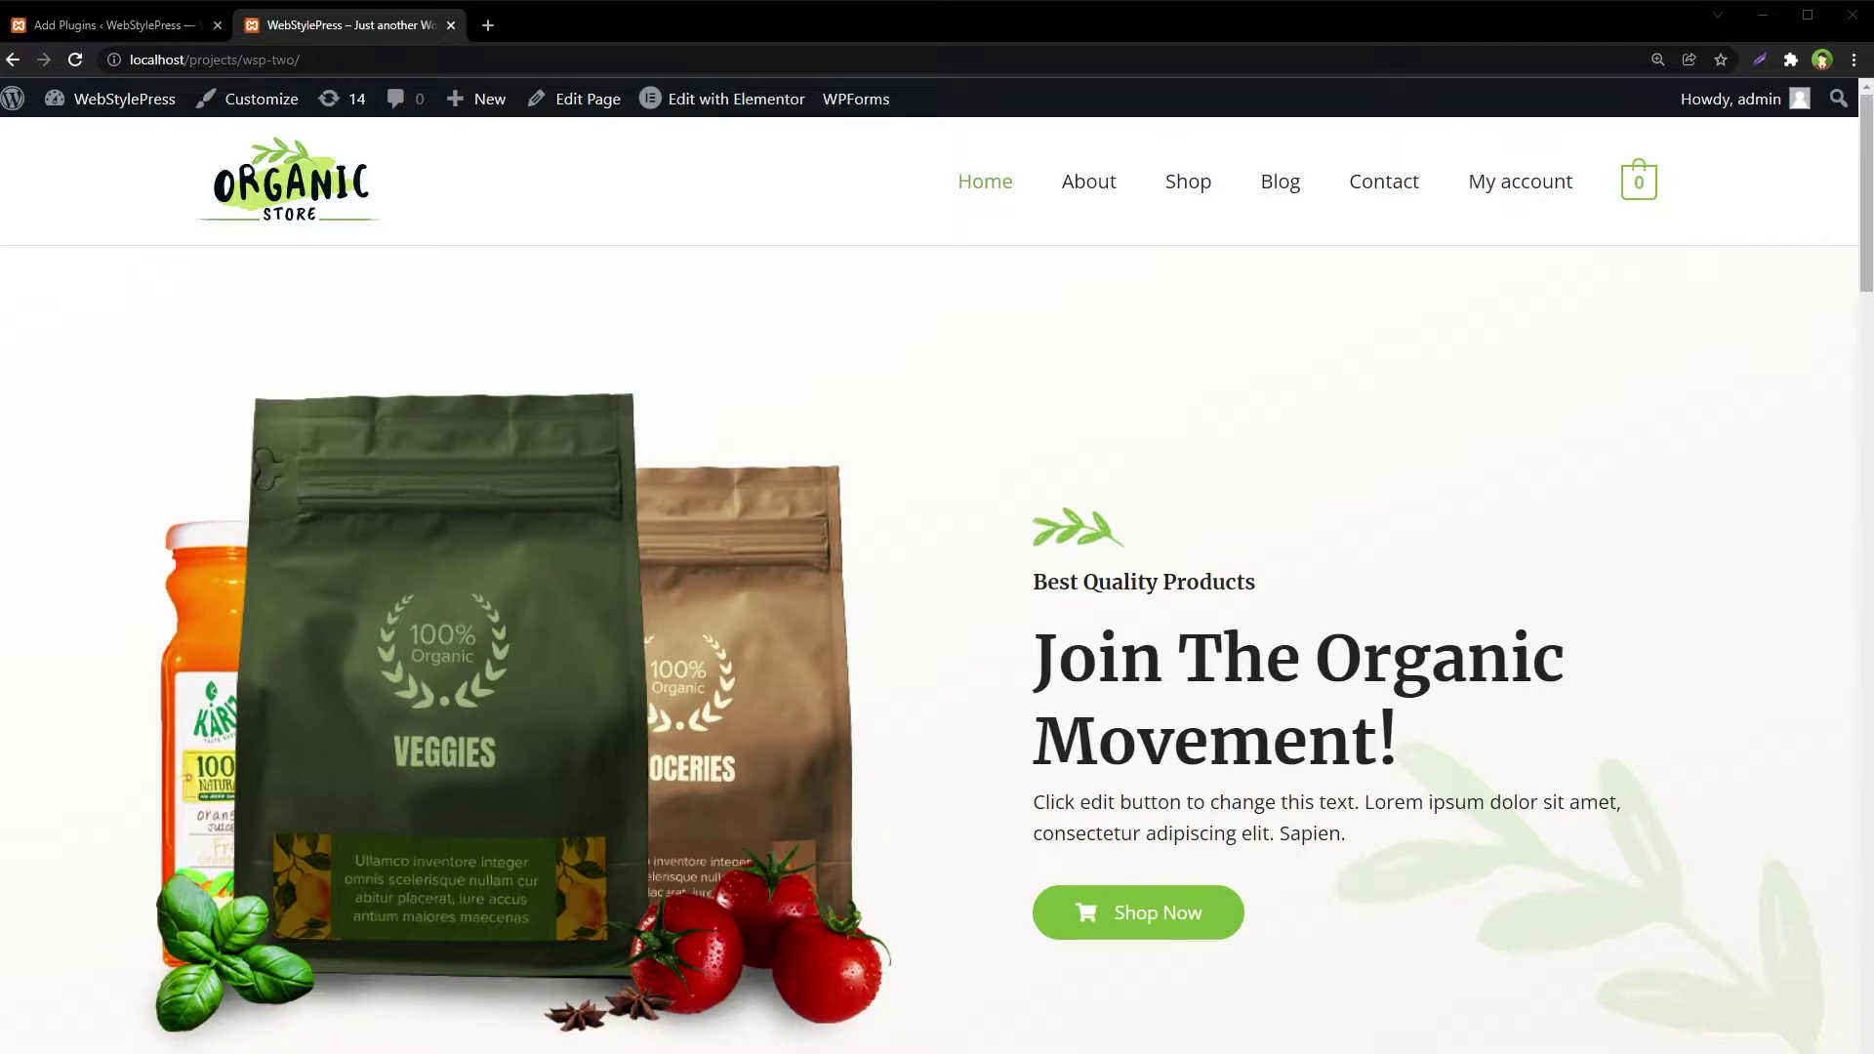
# Open the site's Contact page and try the empty Your name, Your email and message fields
pyautogui.click(1382, 183)
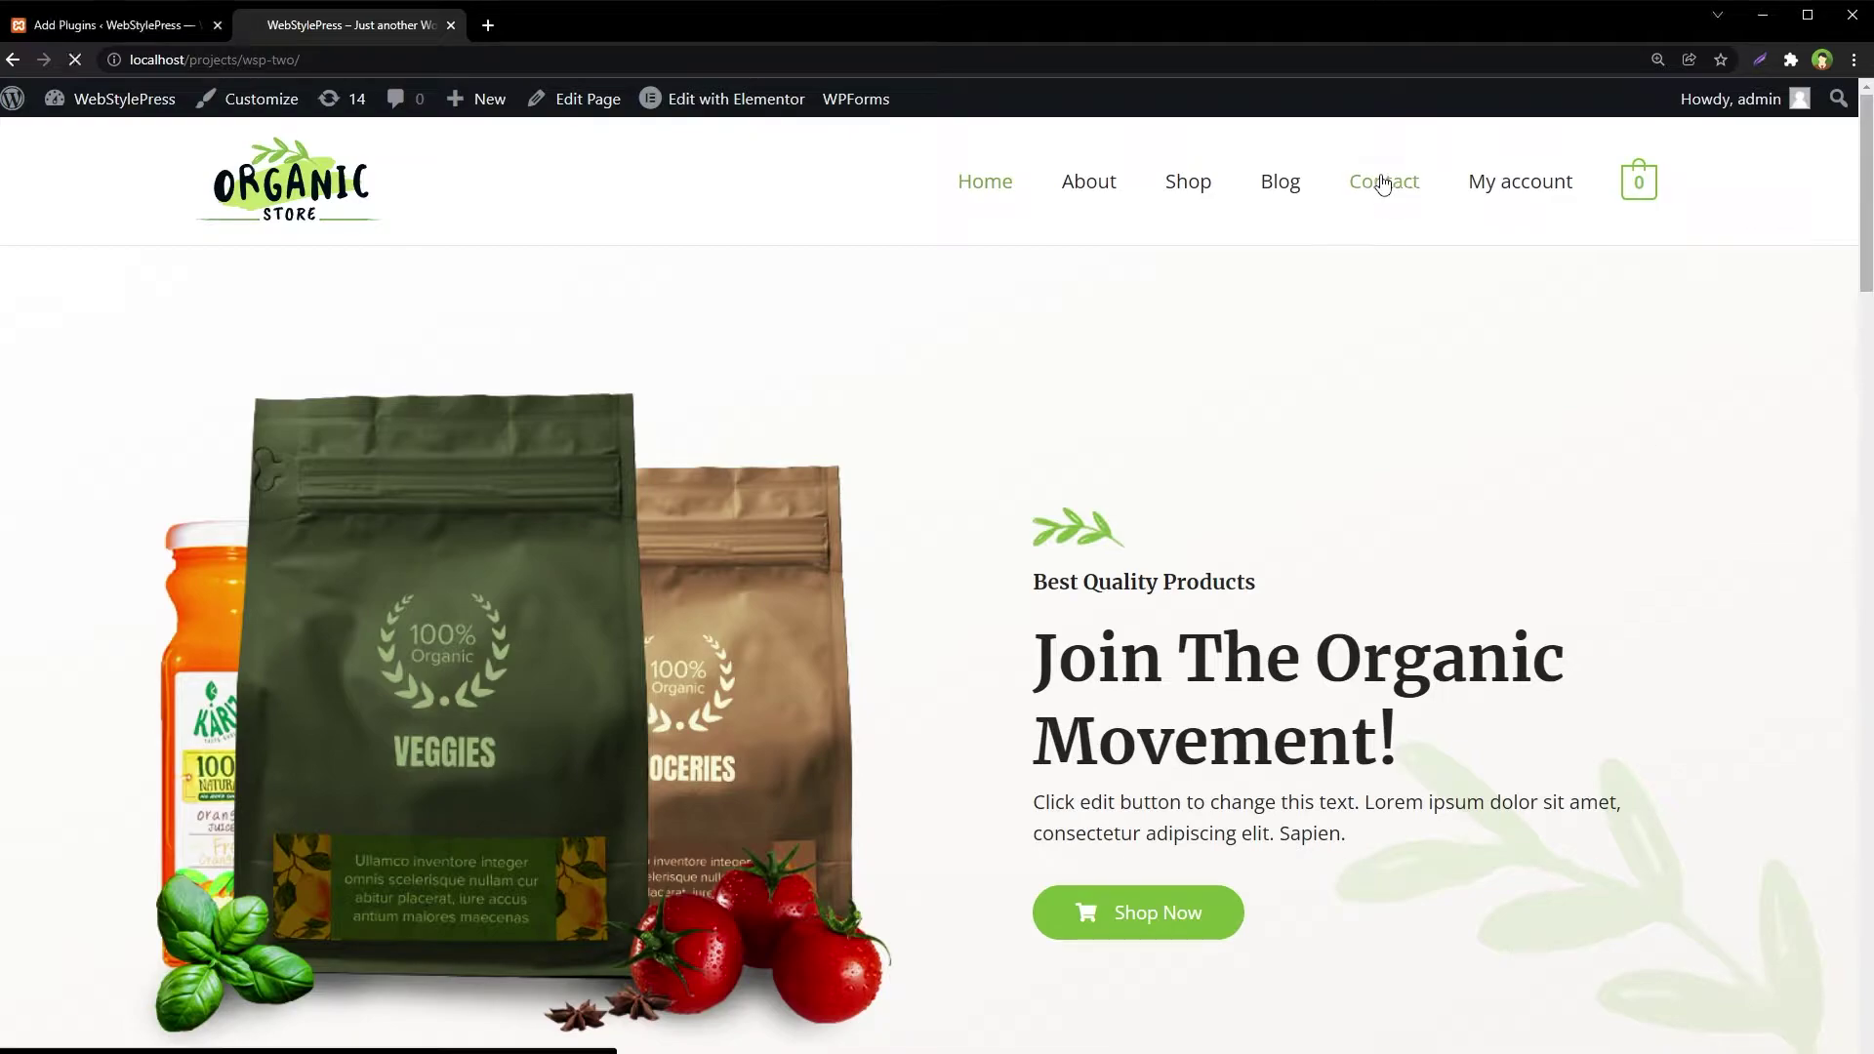
pyautogui.scroll(-6, 1704, 426)
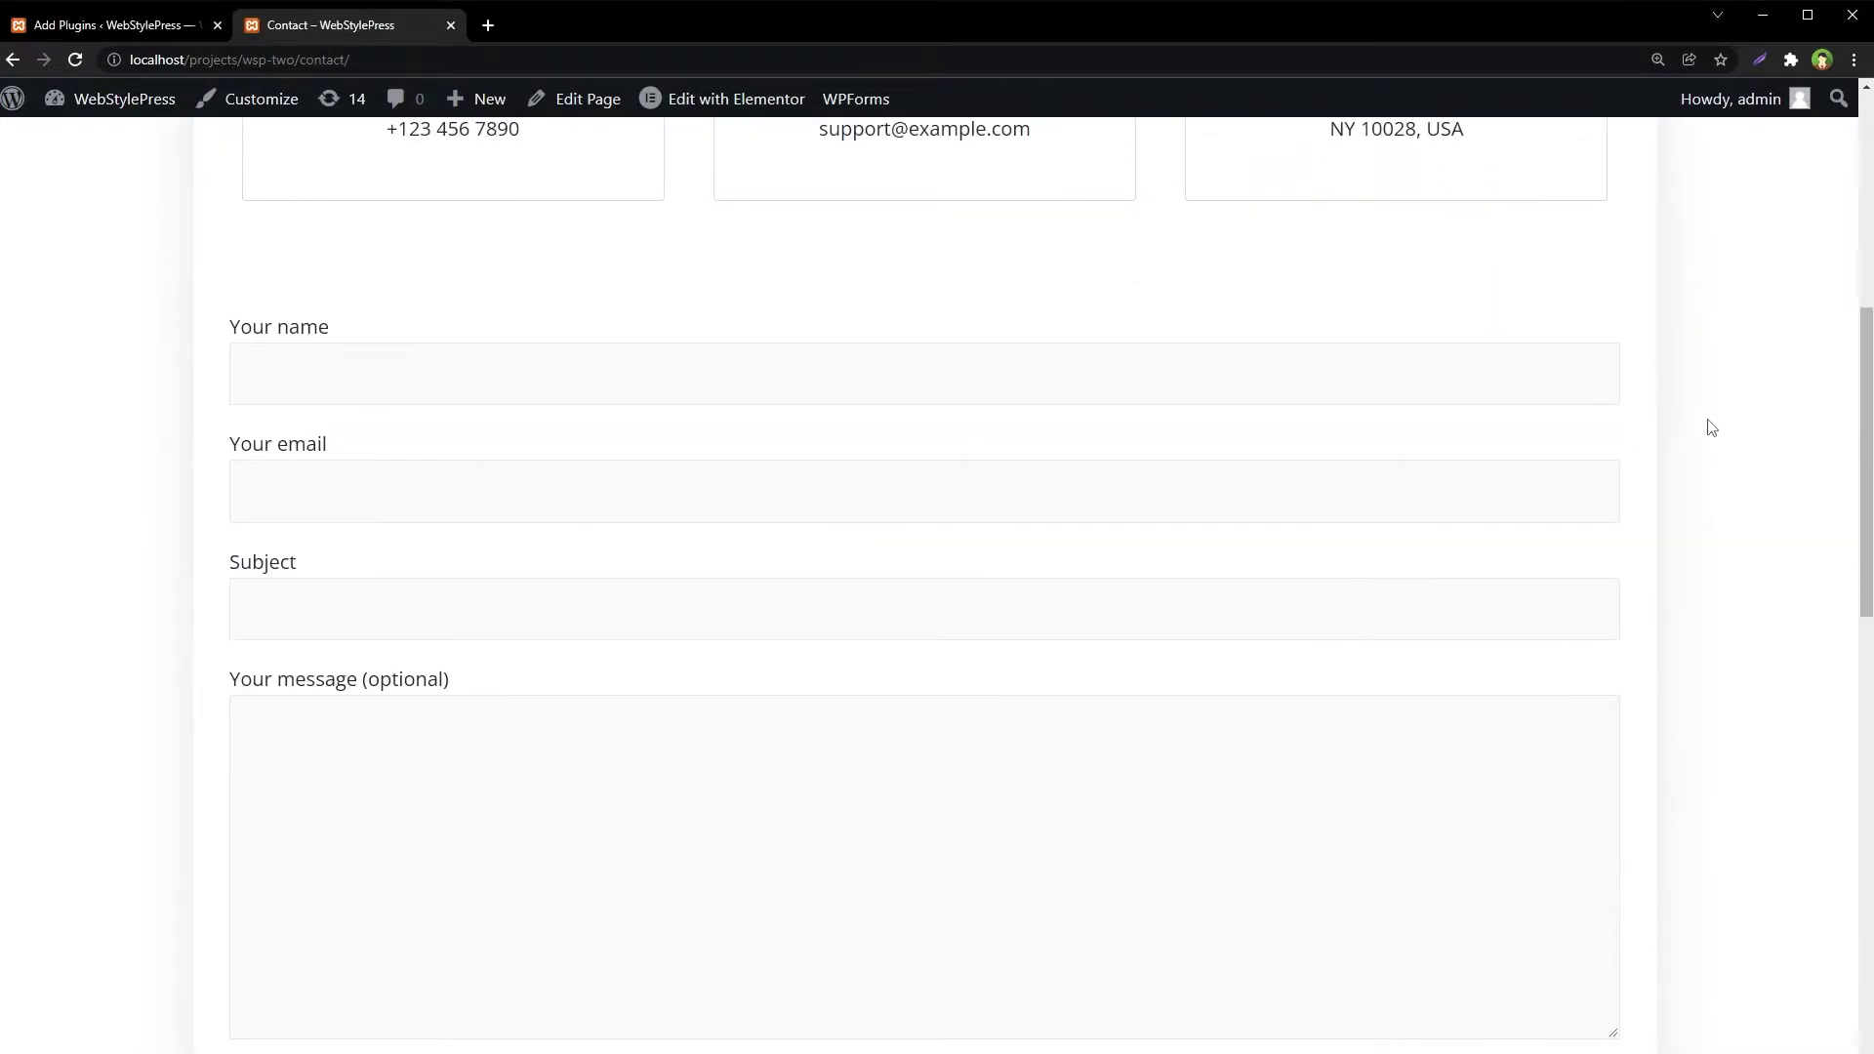
pyautogui.click(544, 391)
pyautogui.click(546, 479)
pyautogui.scroll(-2, 970, 770)
pyautogui.click(970, 770)
pyautogui.scroll(1, 971, 774)
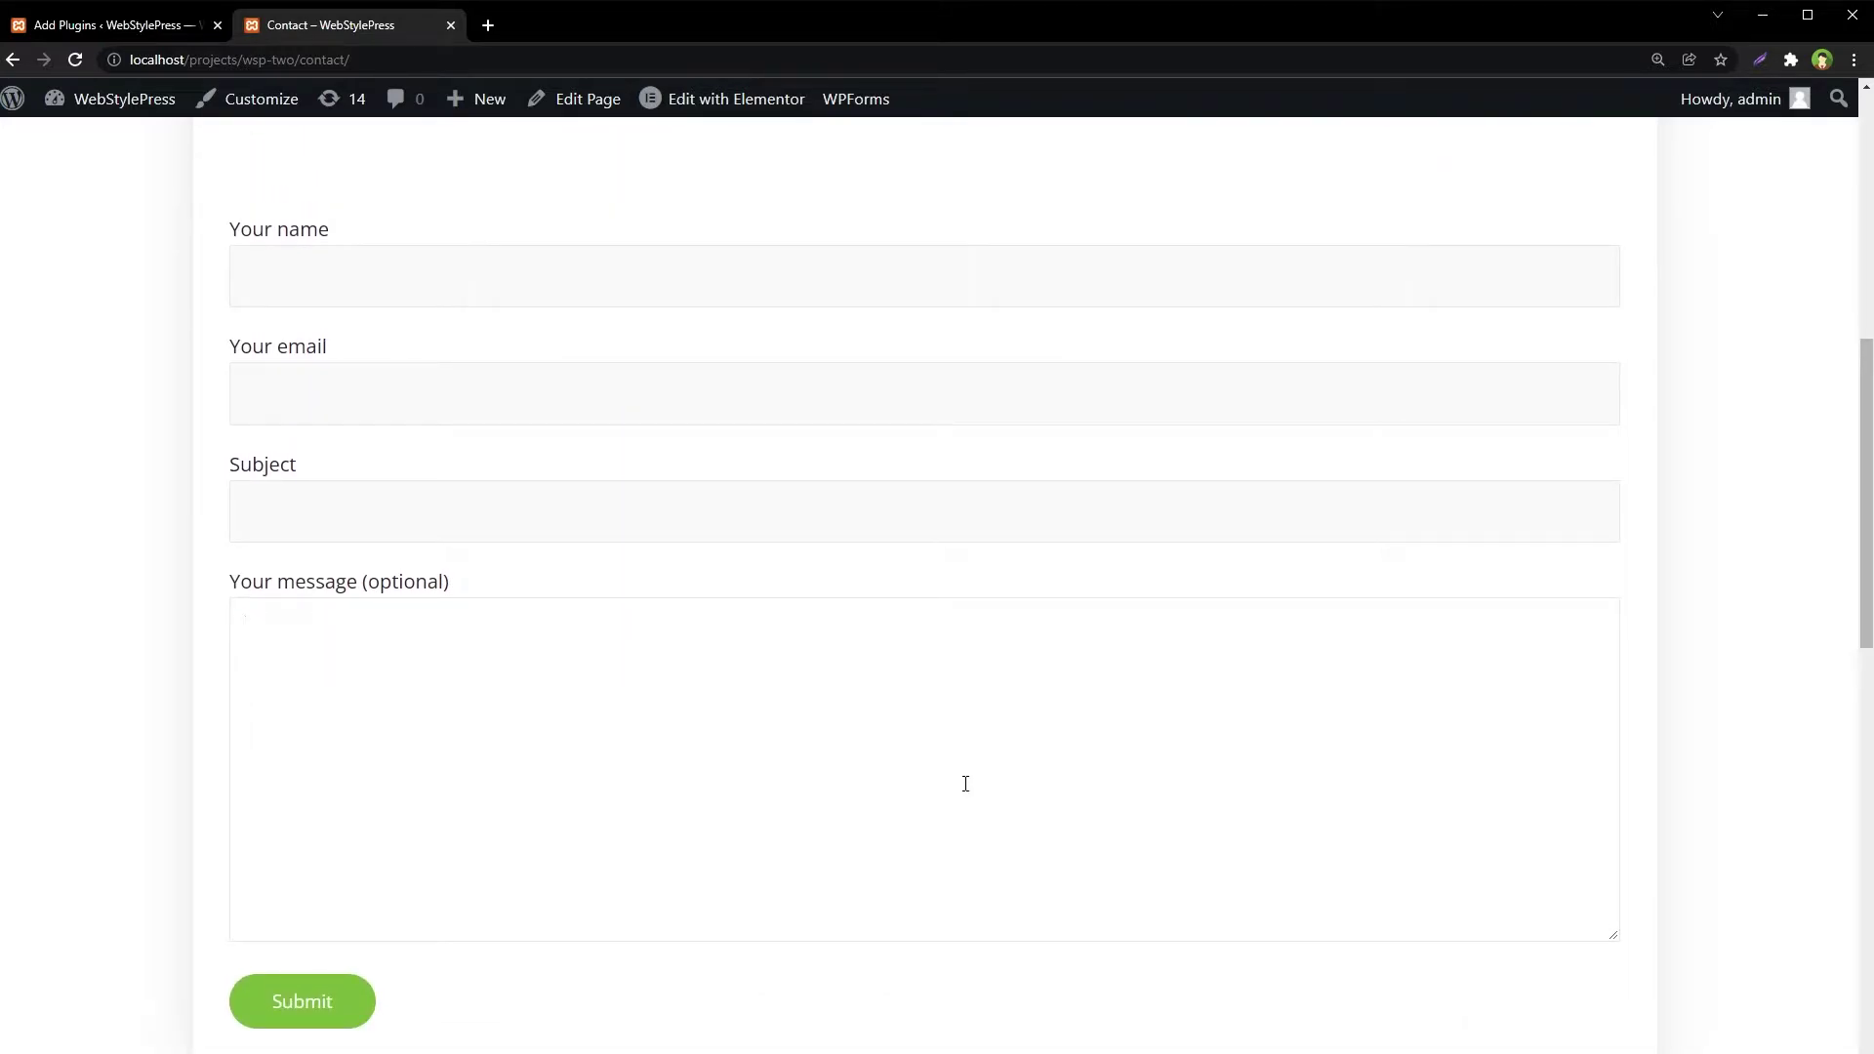
# Search Add Plugins for 'contact form 7 database addon' and install the CFDB7 plugin
pyautogui.click(146, 24)
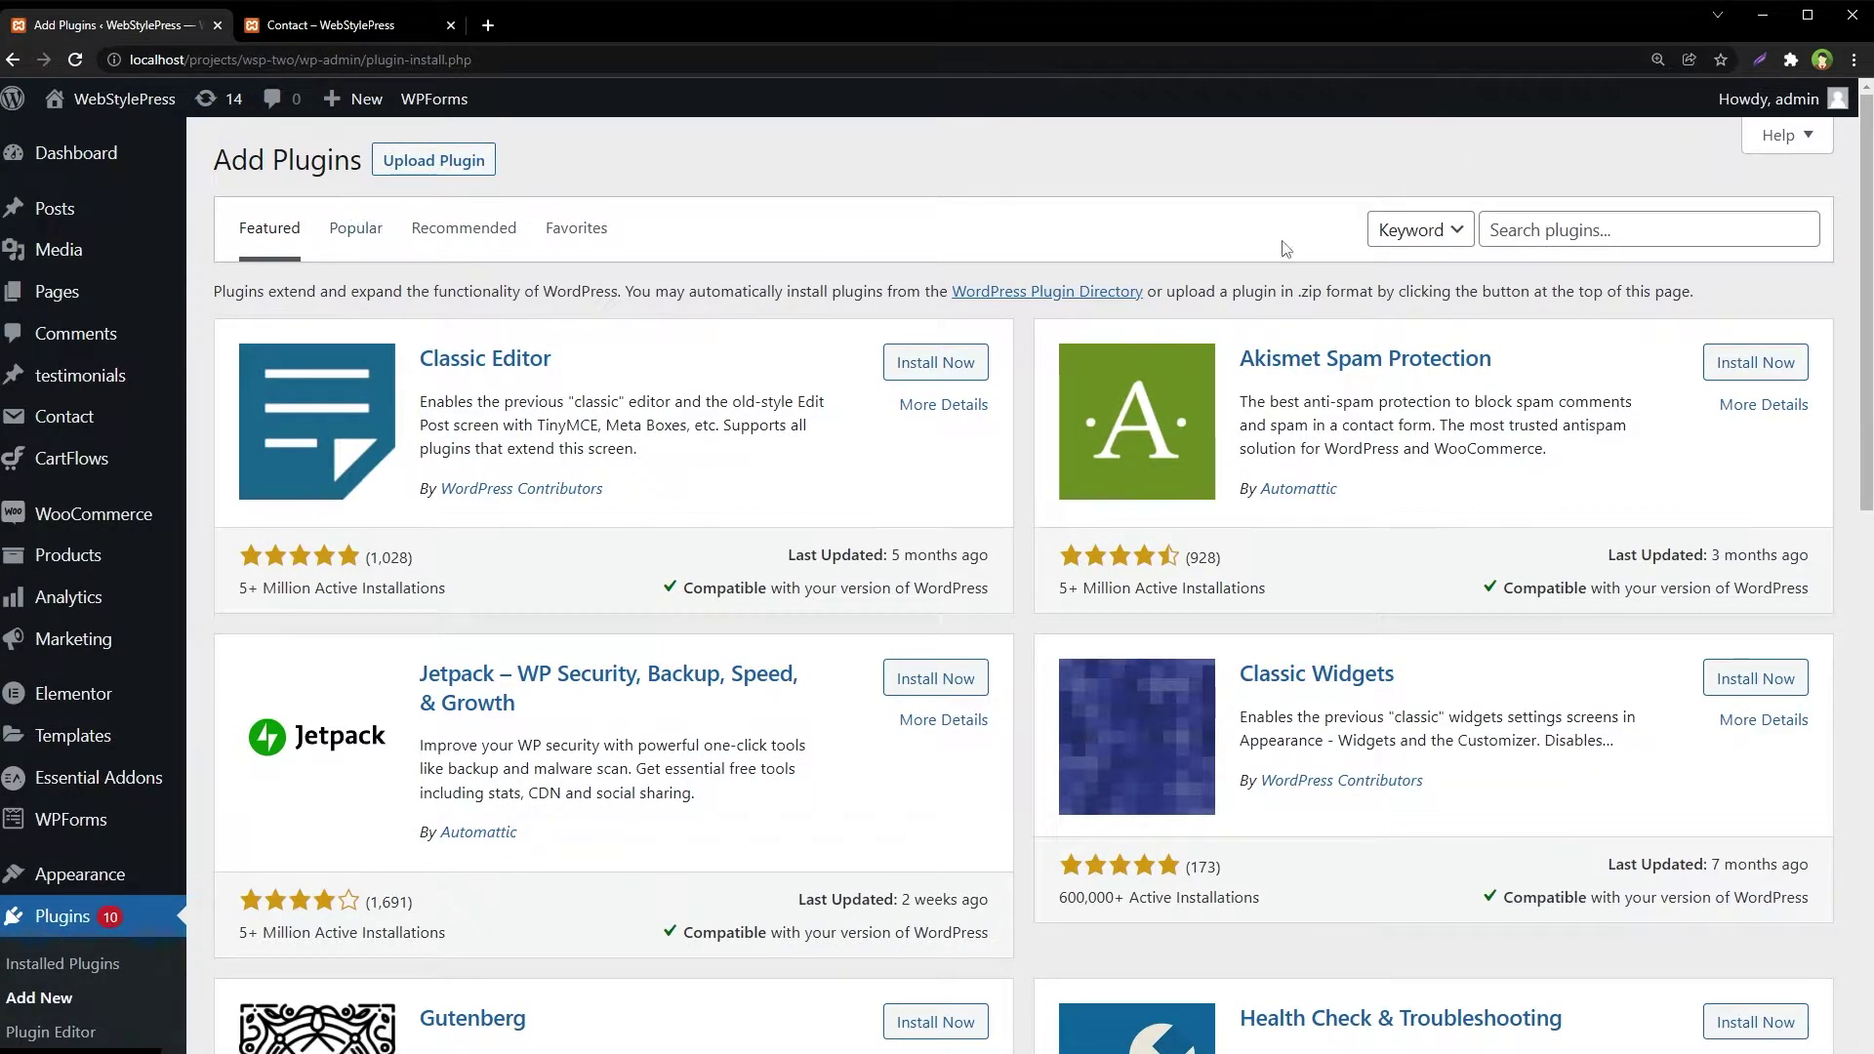
pyautogui.click(1584, 231)
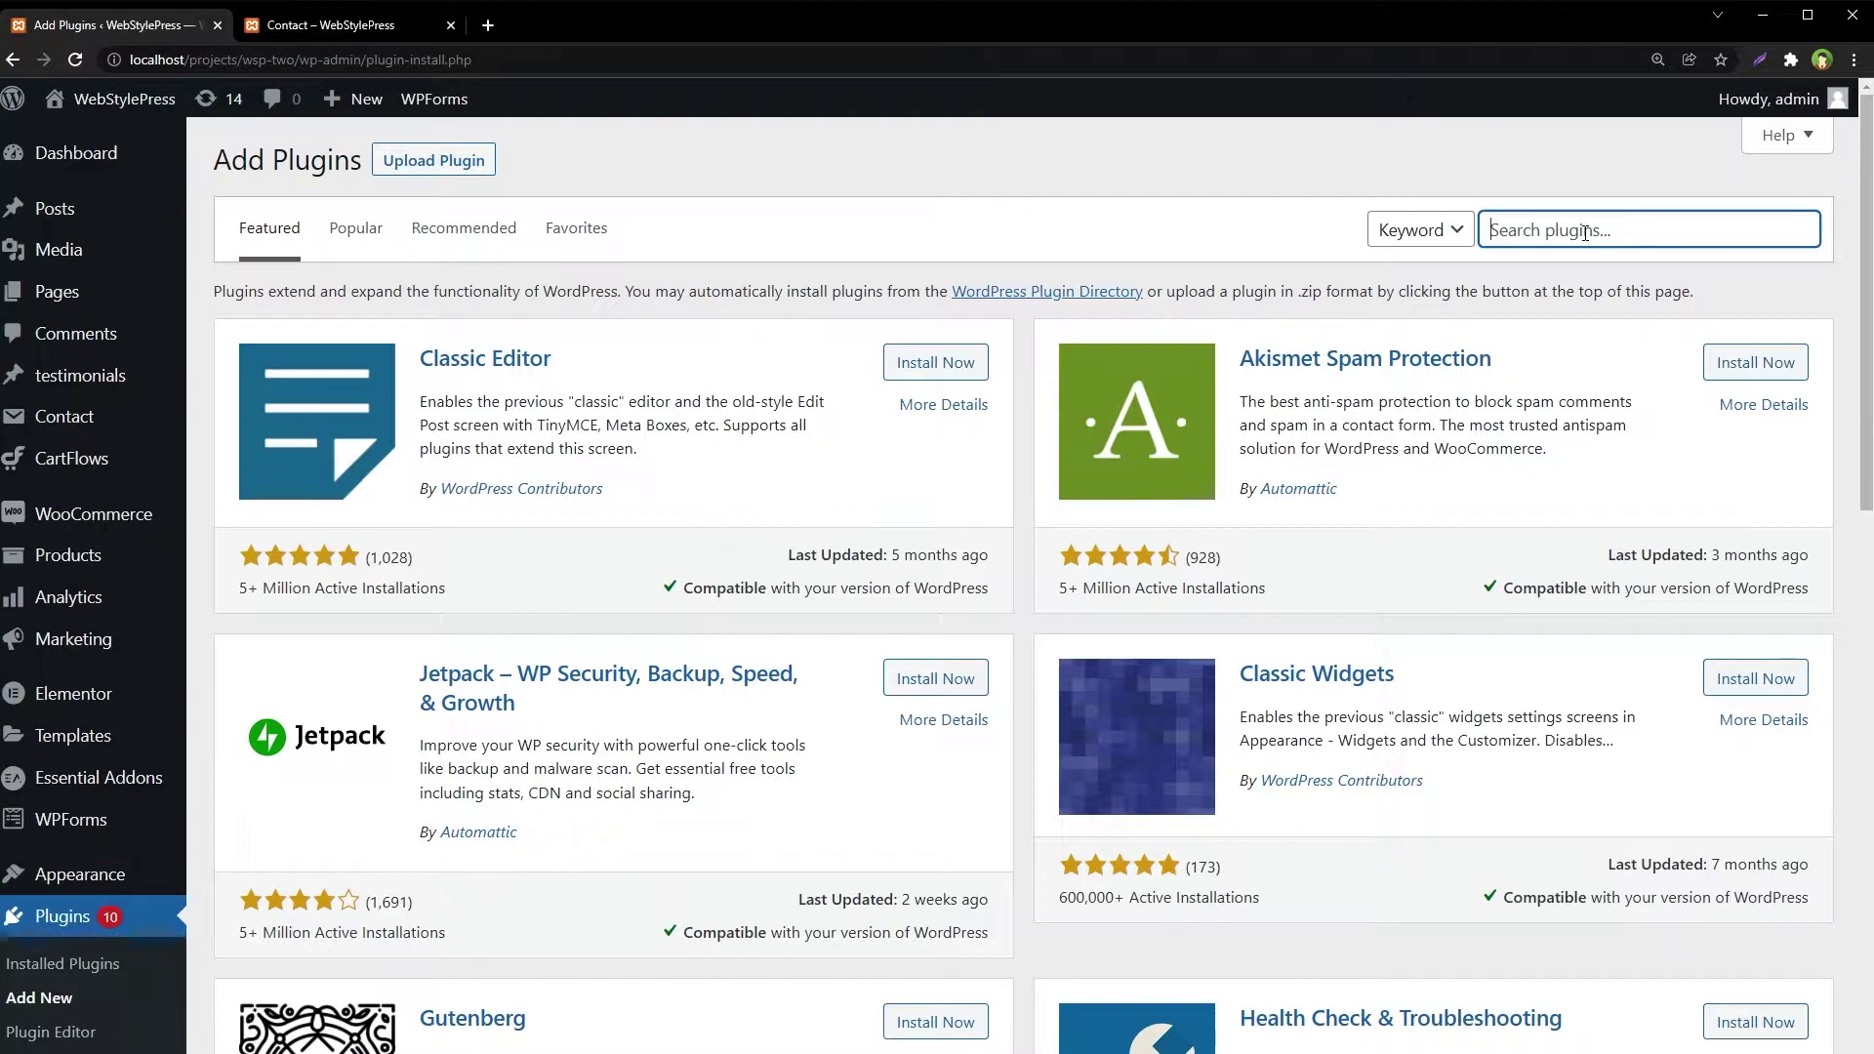
pyautogui.write('contact form 7 database addon')
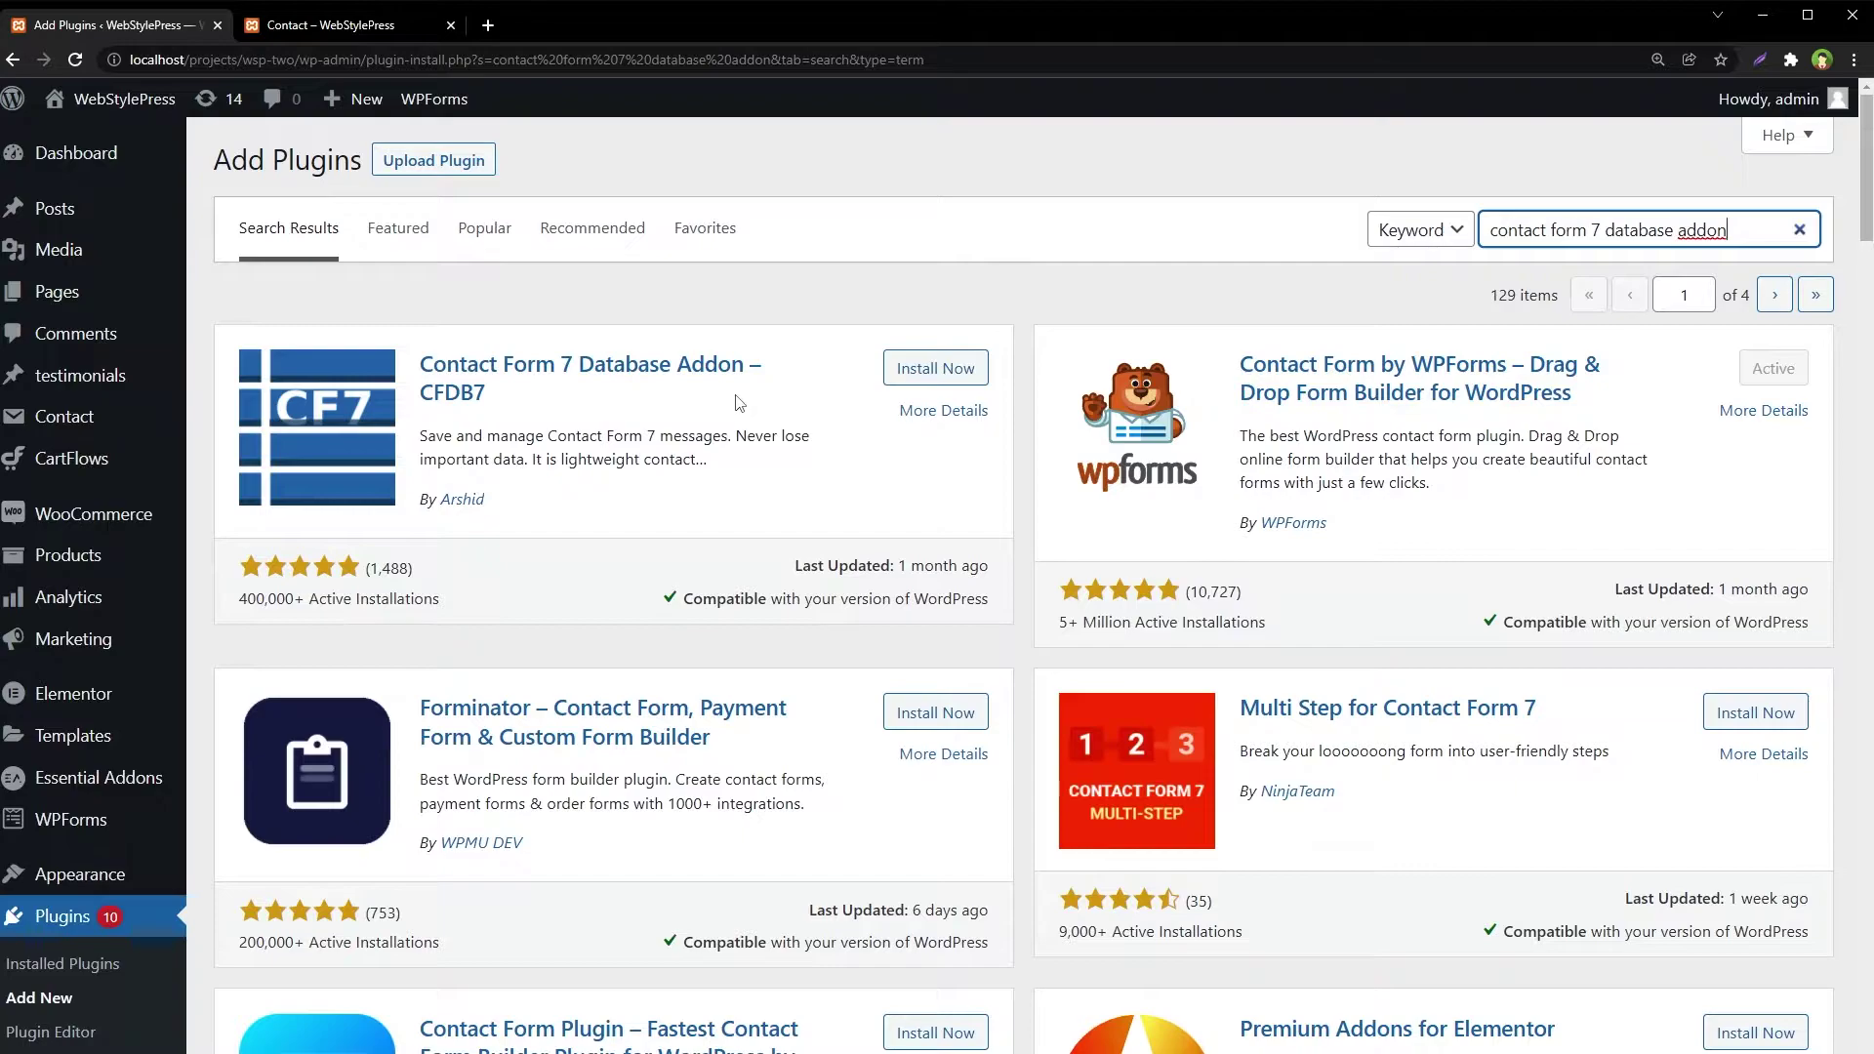
pyautogui.click(937, 369)
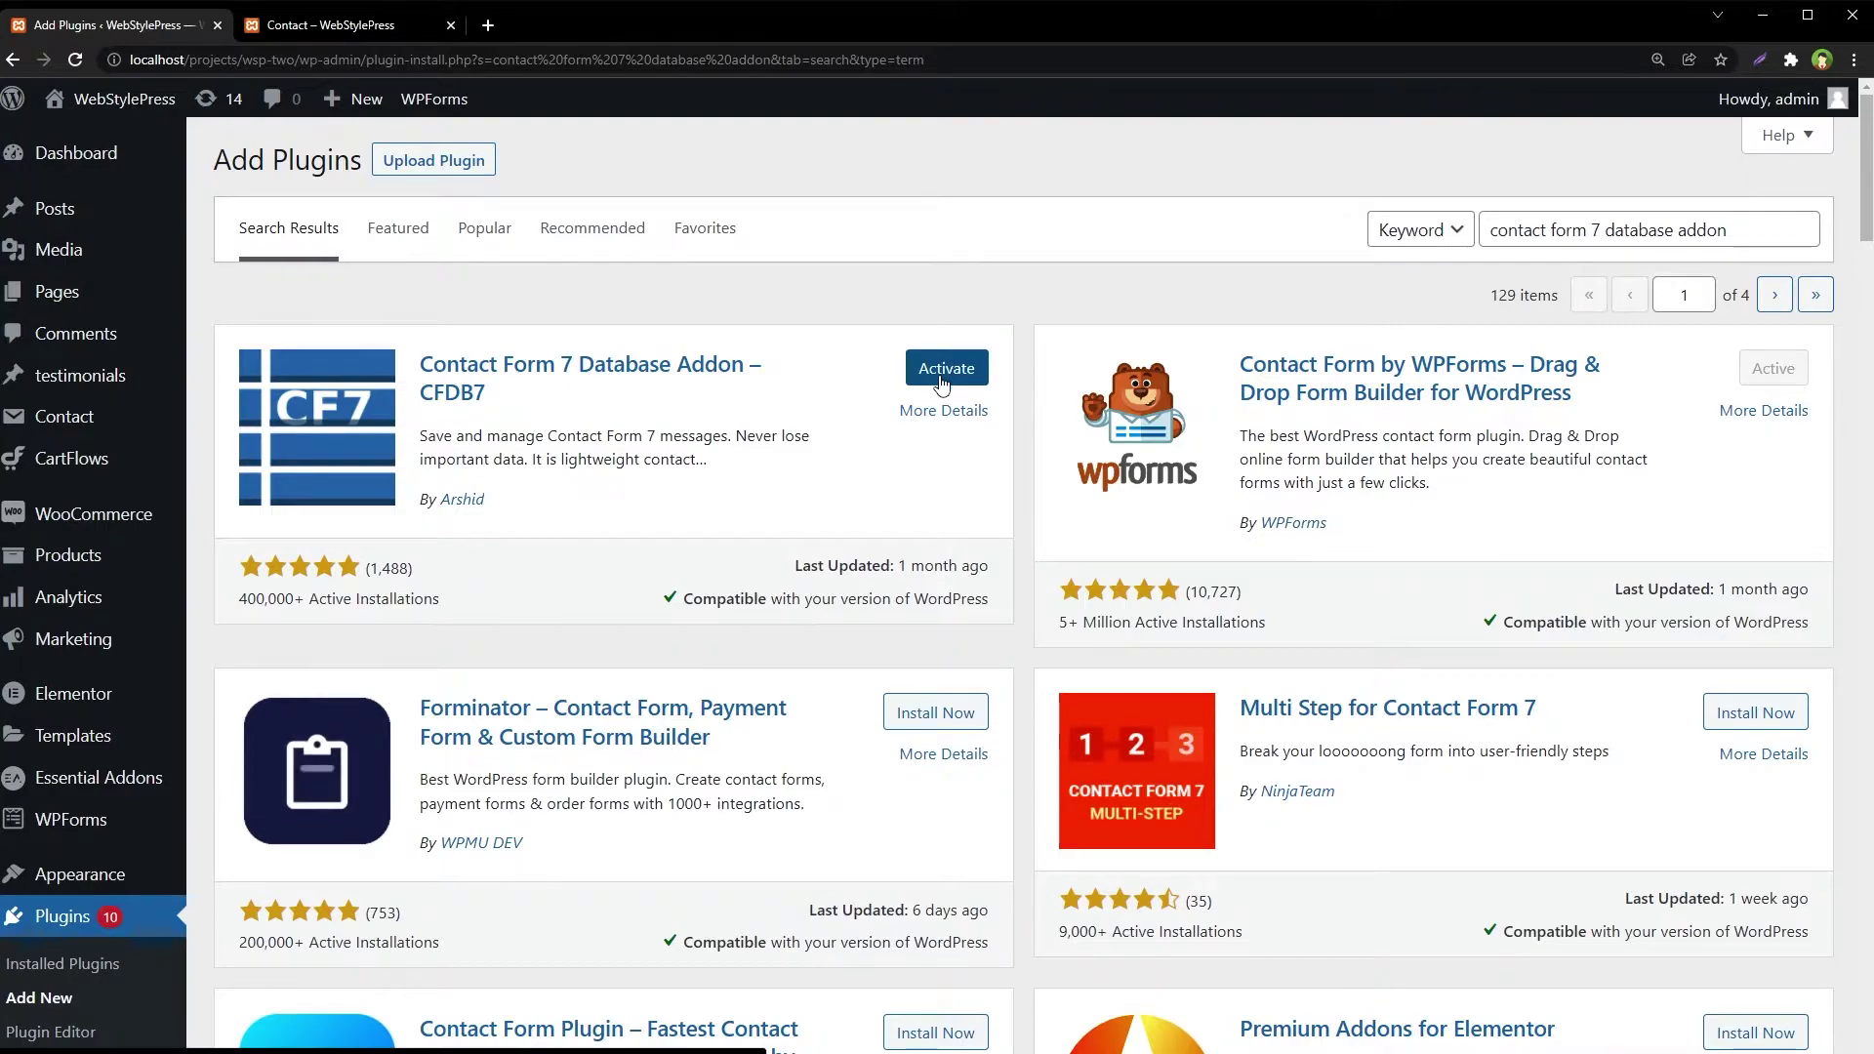
# Activate CFDB7 and view its Contact Forms List showing Contact form 1 with 0 entries
pyautogui.click(945, 369)
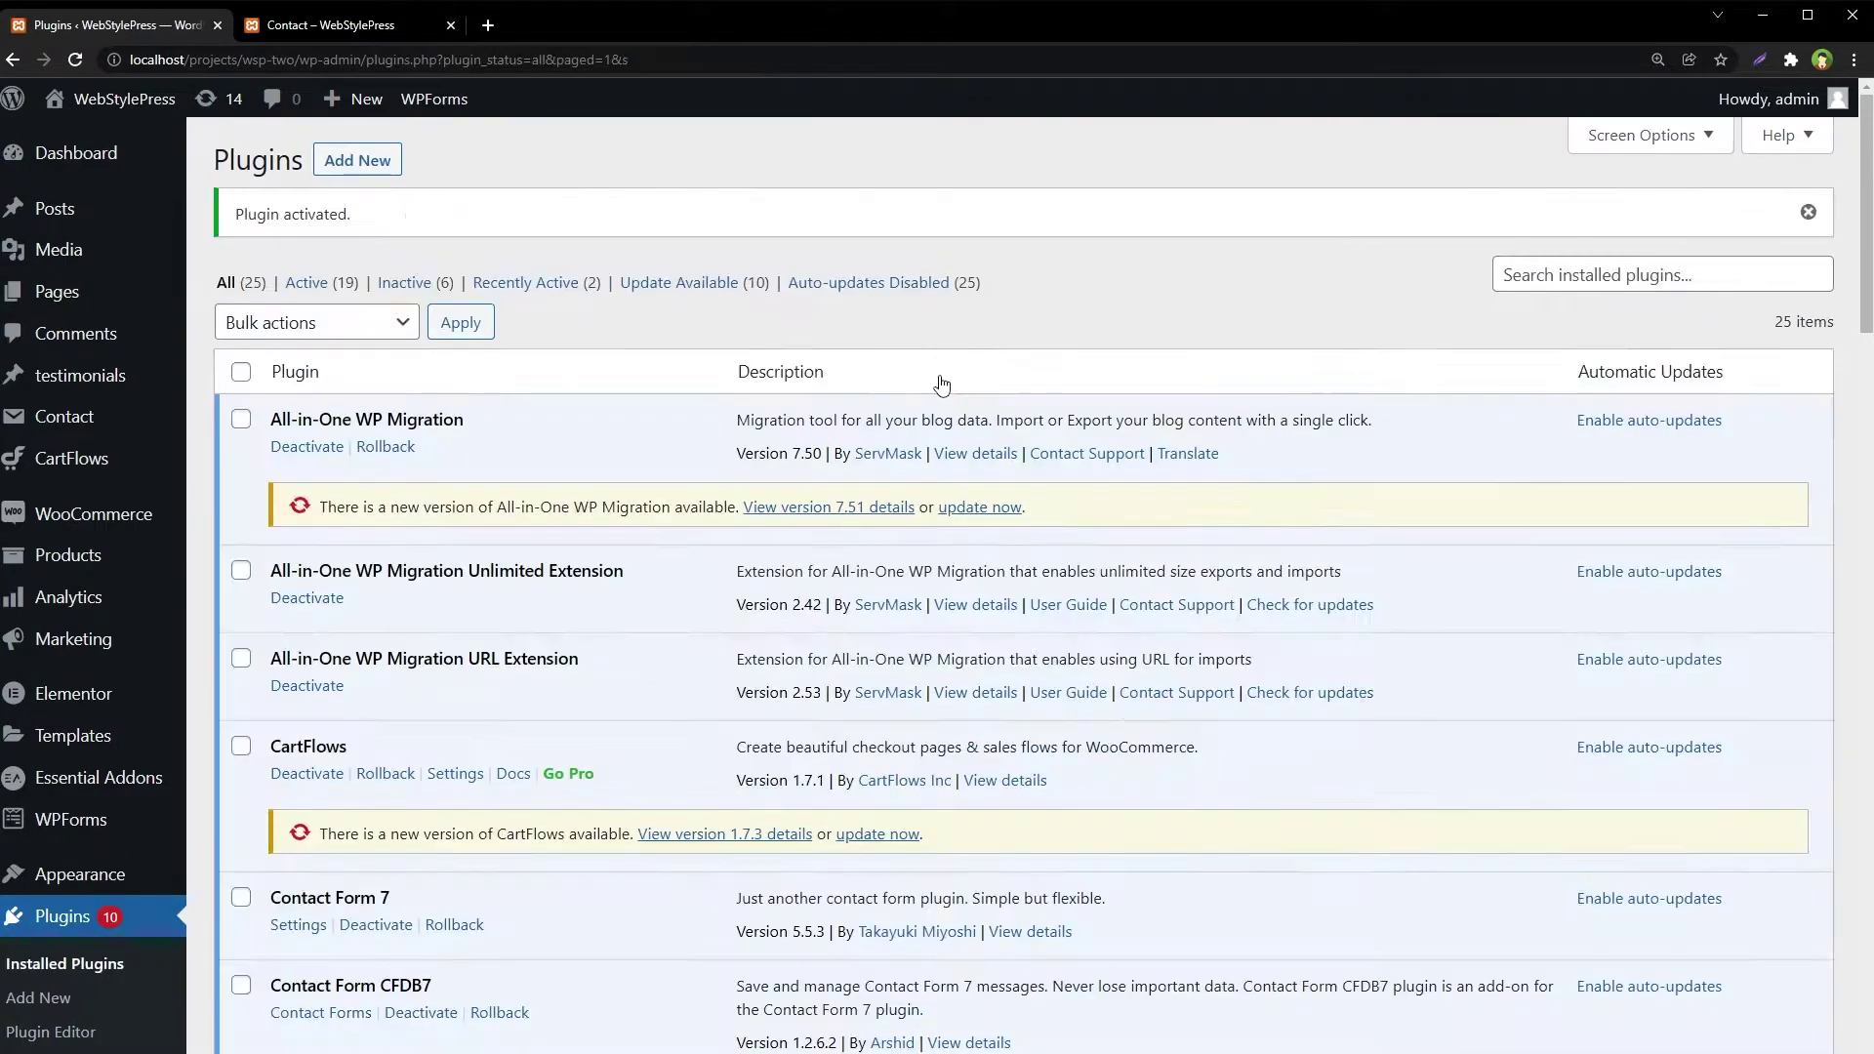
pyautogui.scroll(-12, 1280, 719)
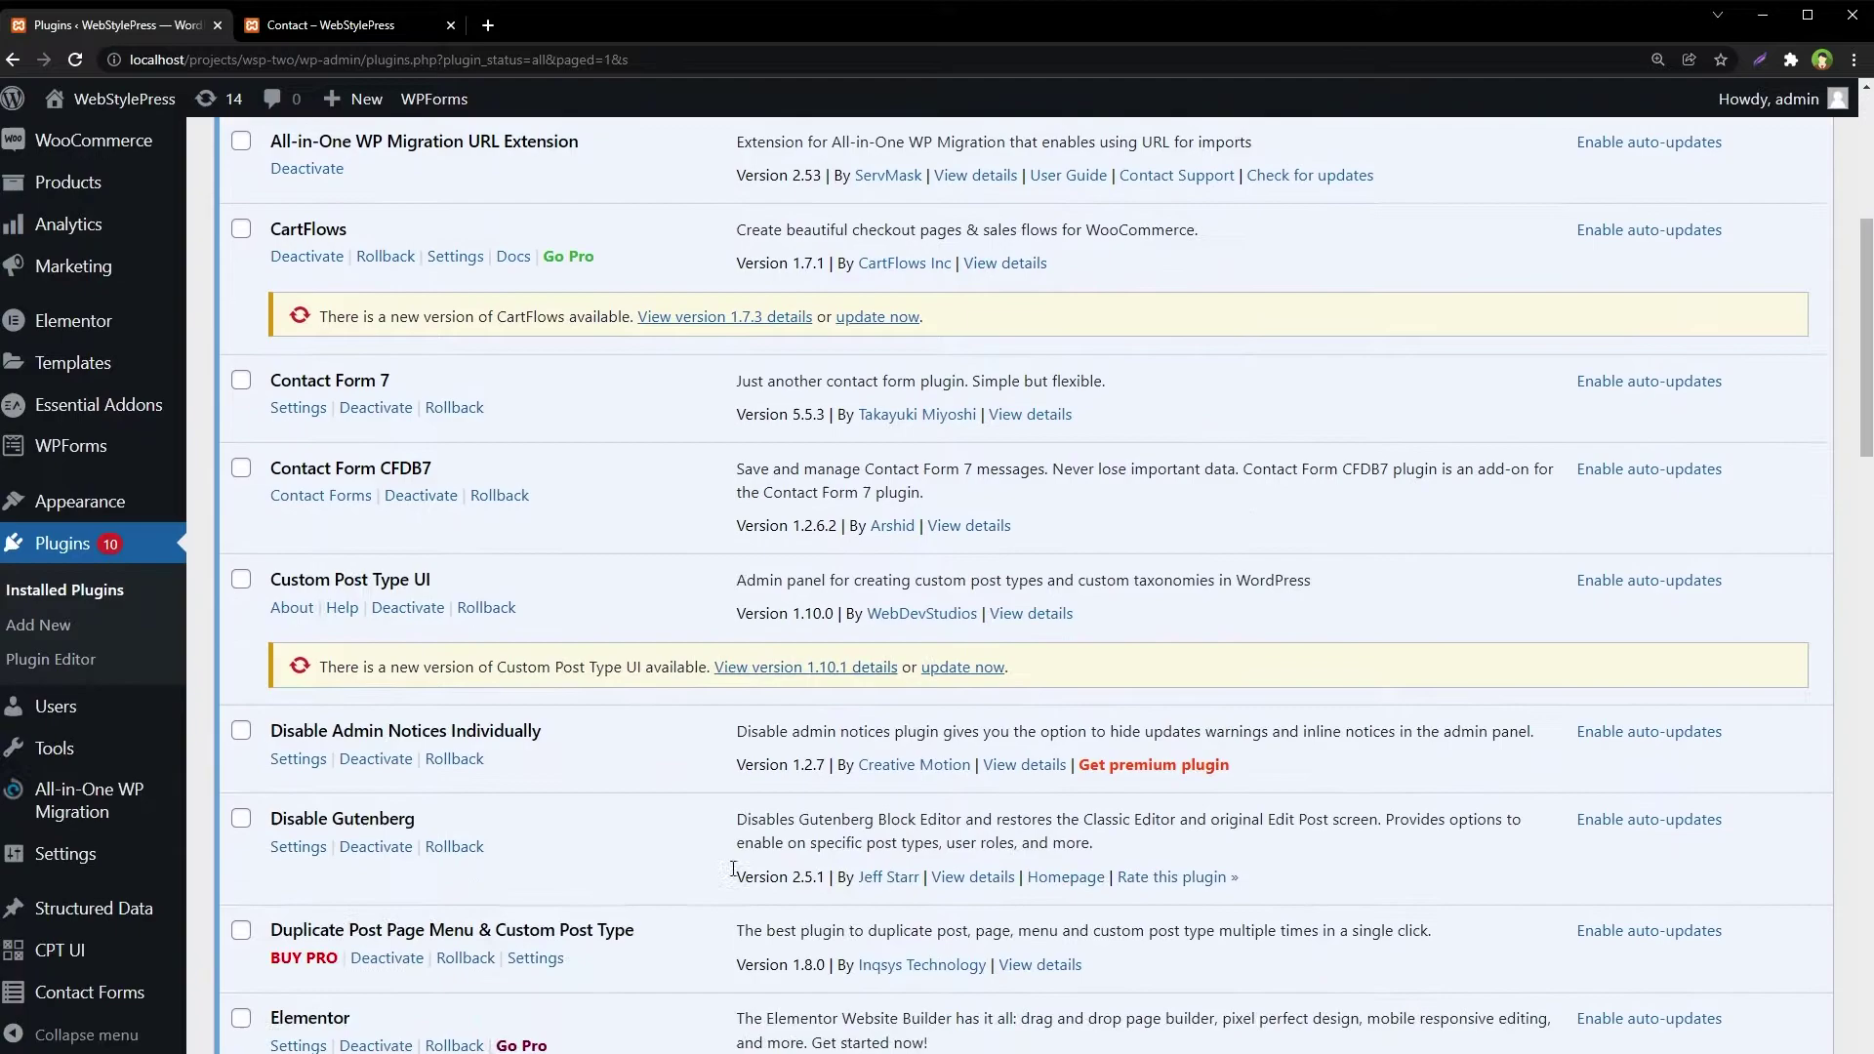
pyautogui.moveTo(69, 1008)
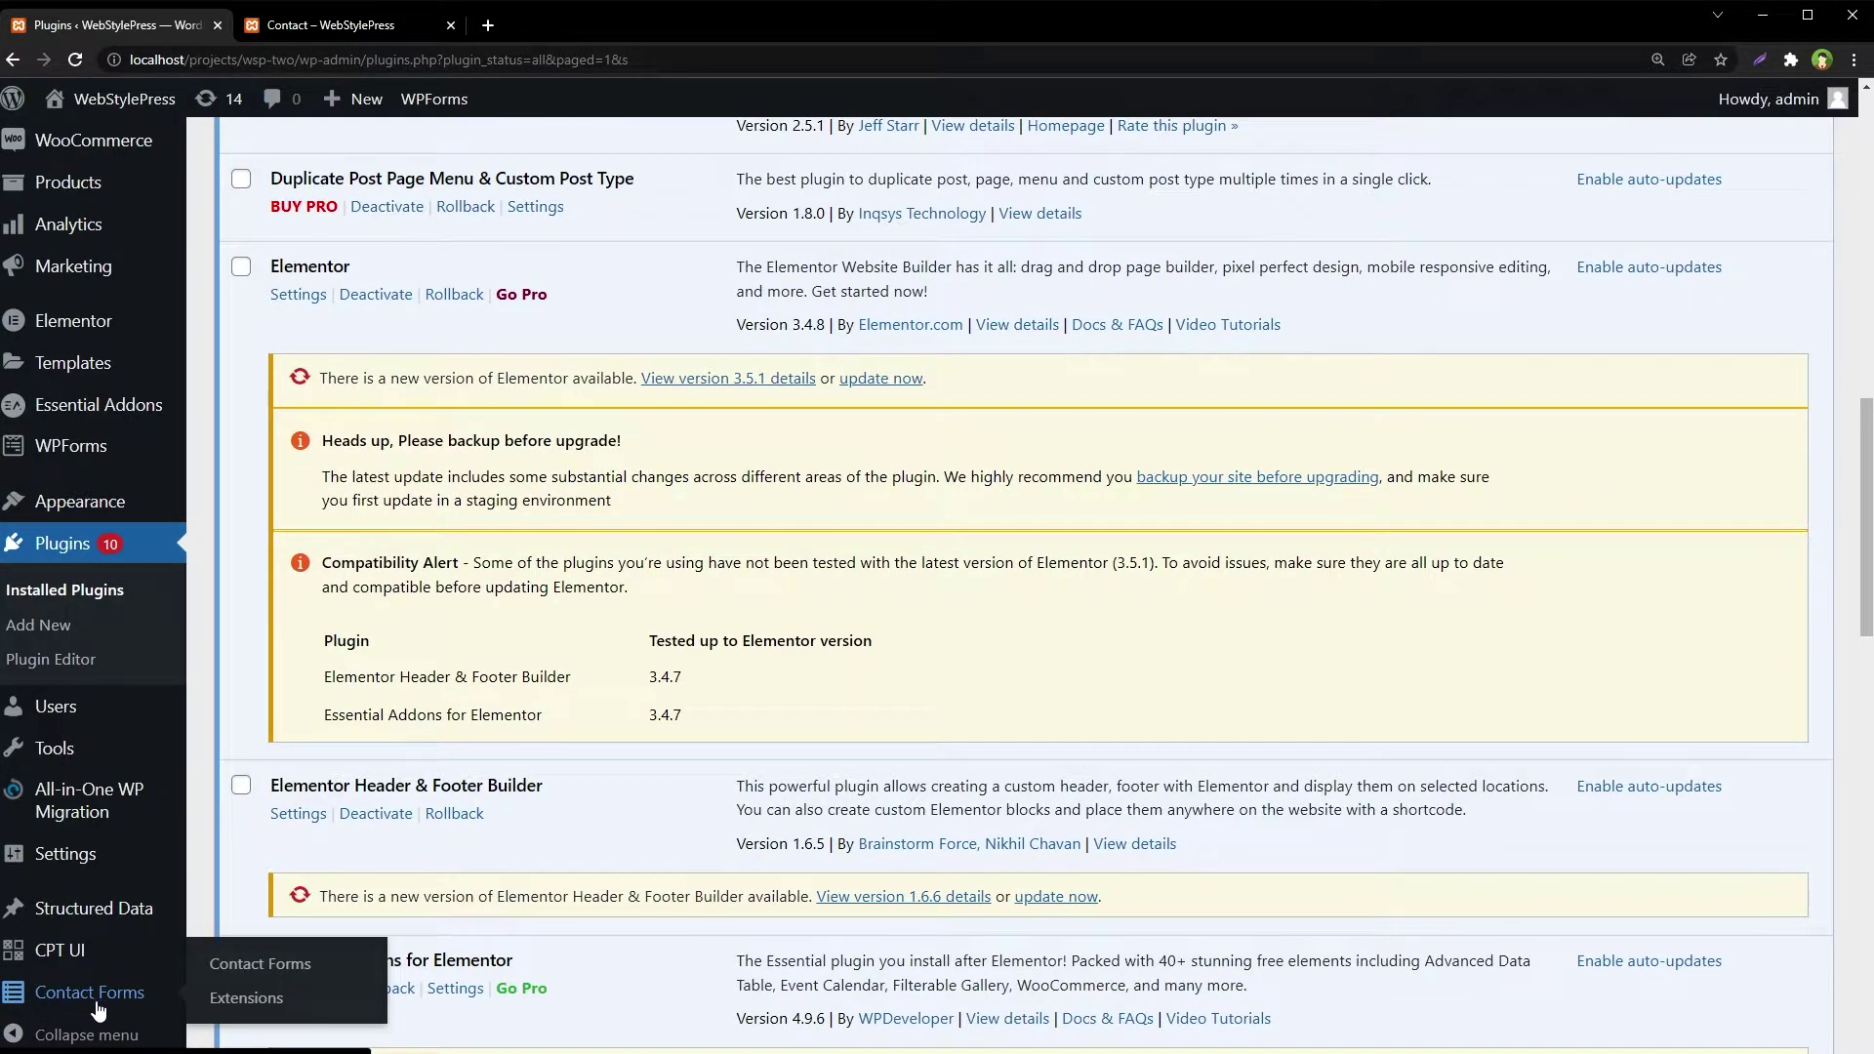
pyautogui.click(277, 970)
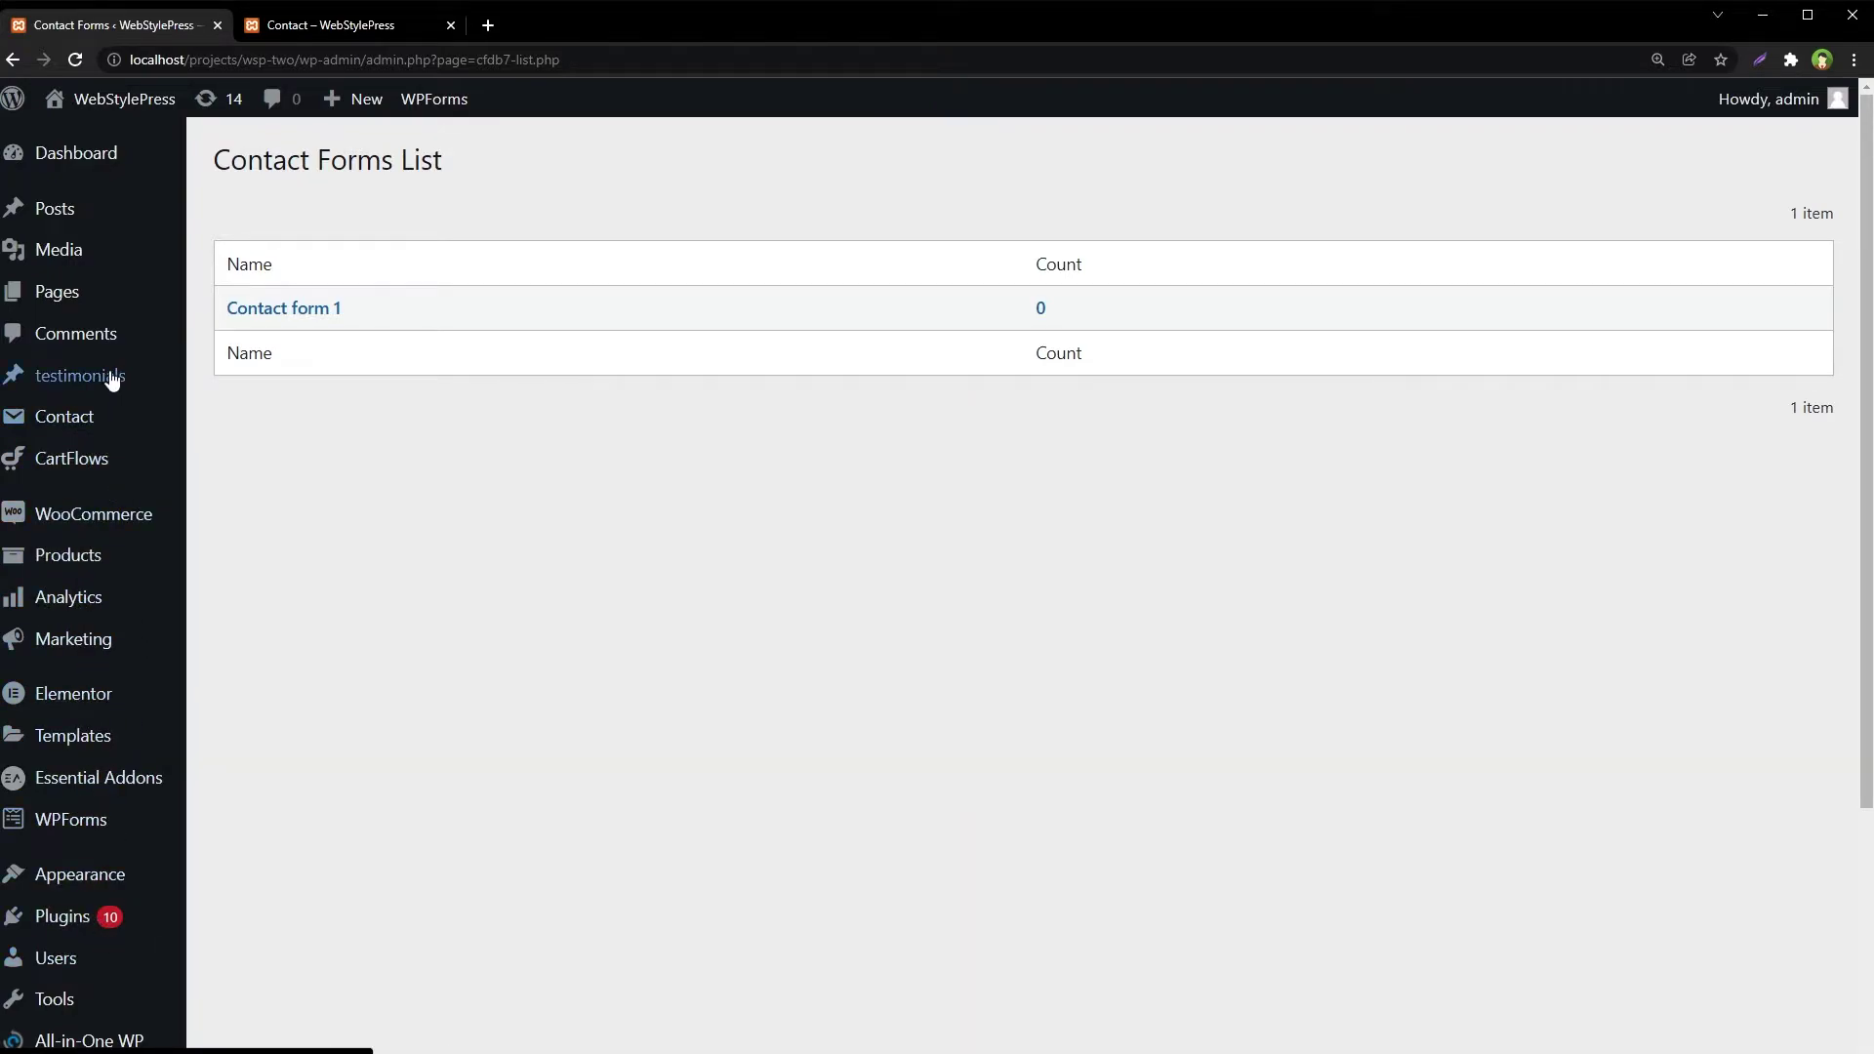
# Go to the Contact Form 7 forms list
pyautogui.moveTo(84, 419)
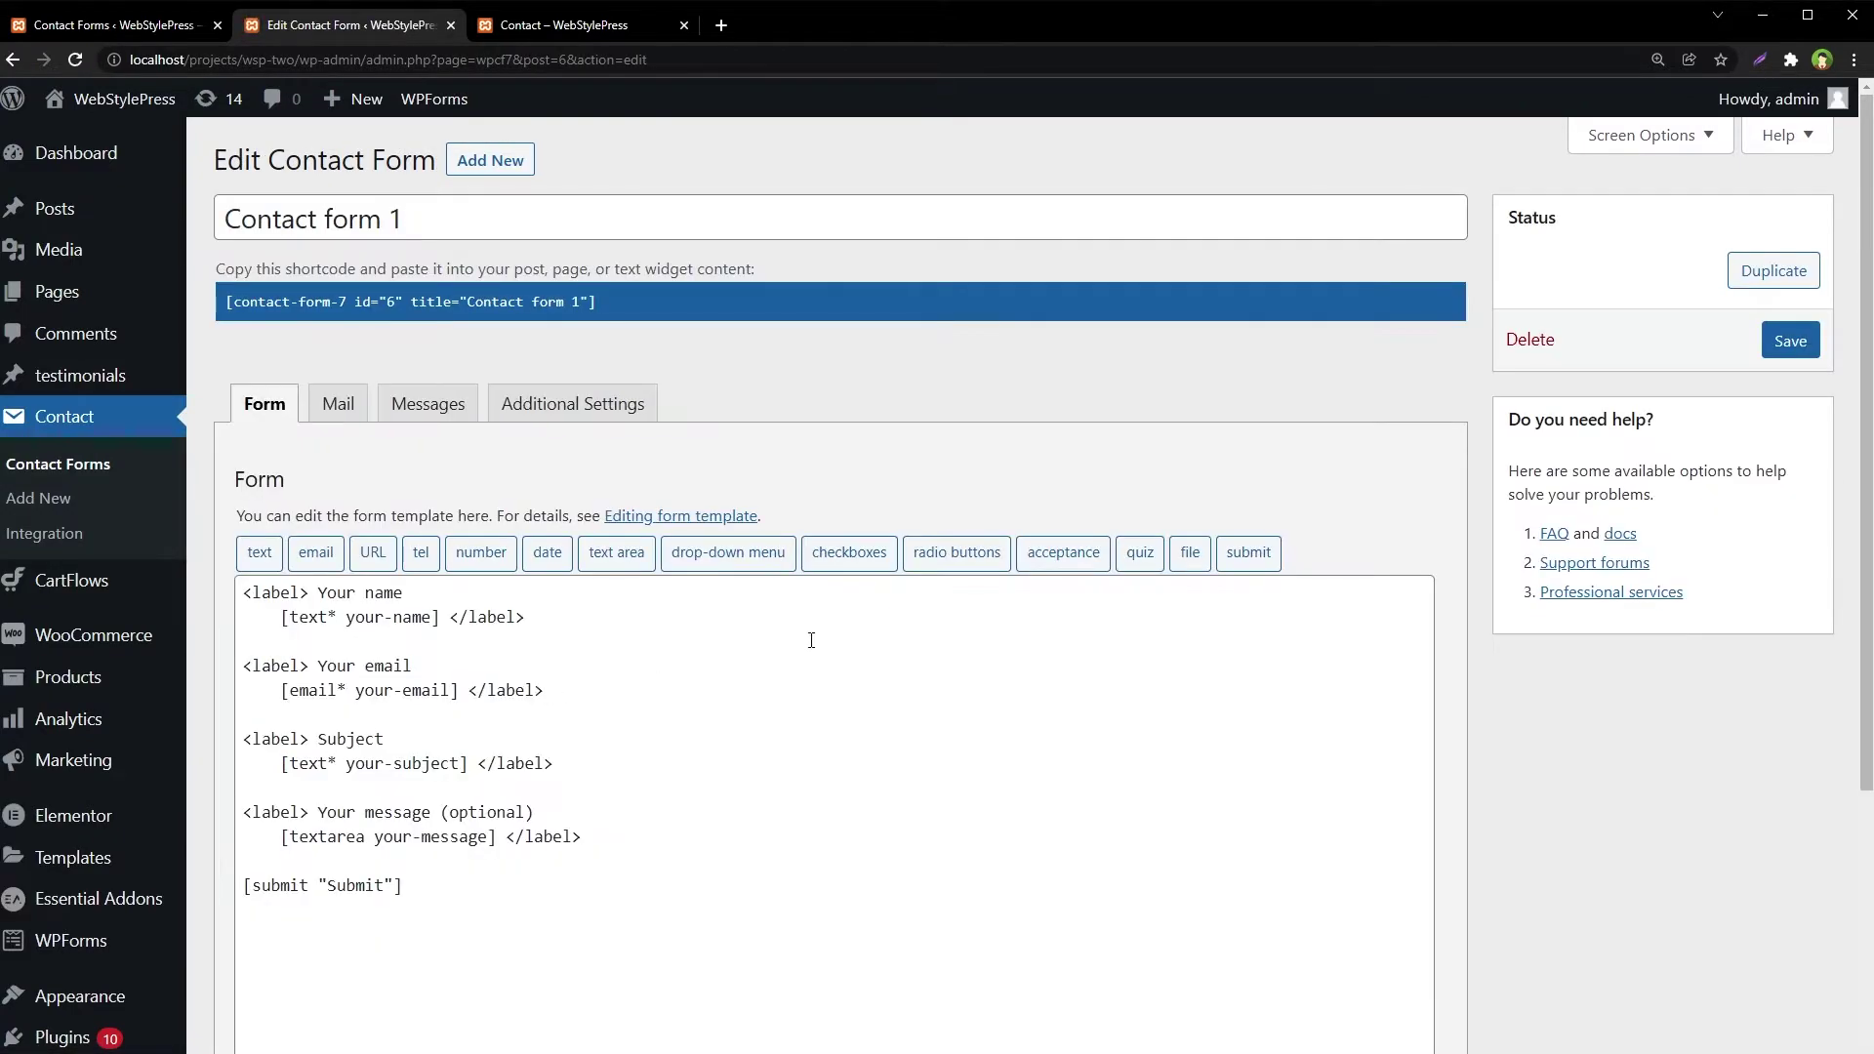
pyautogui.scroll(-2, 807, 640)
pyautogui.moveTo(420, 695); pyautogui.dragTo(251, 381)
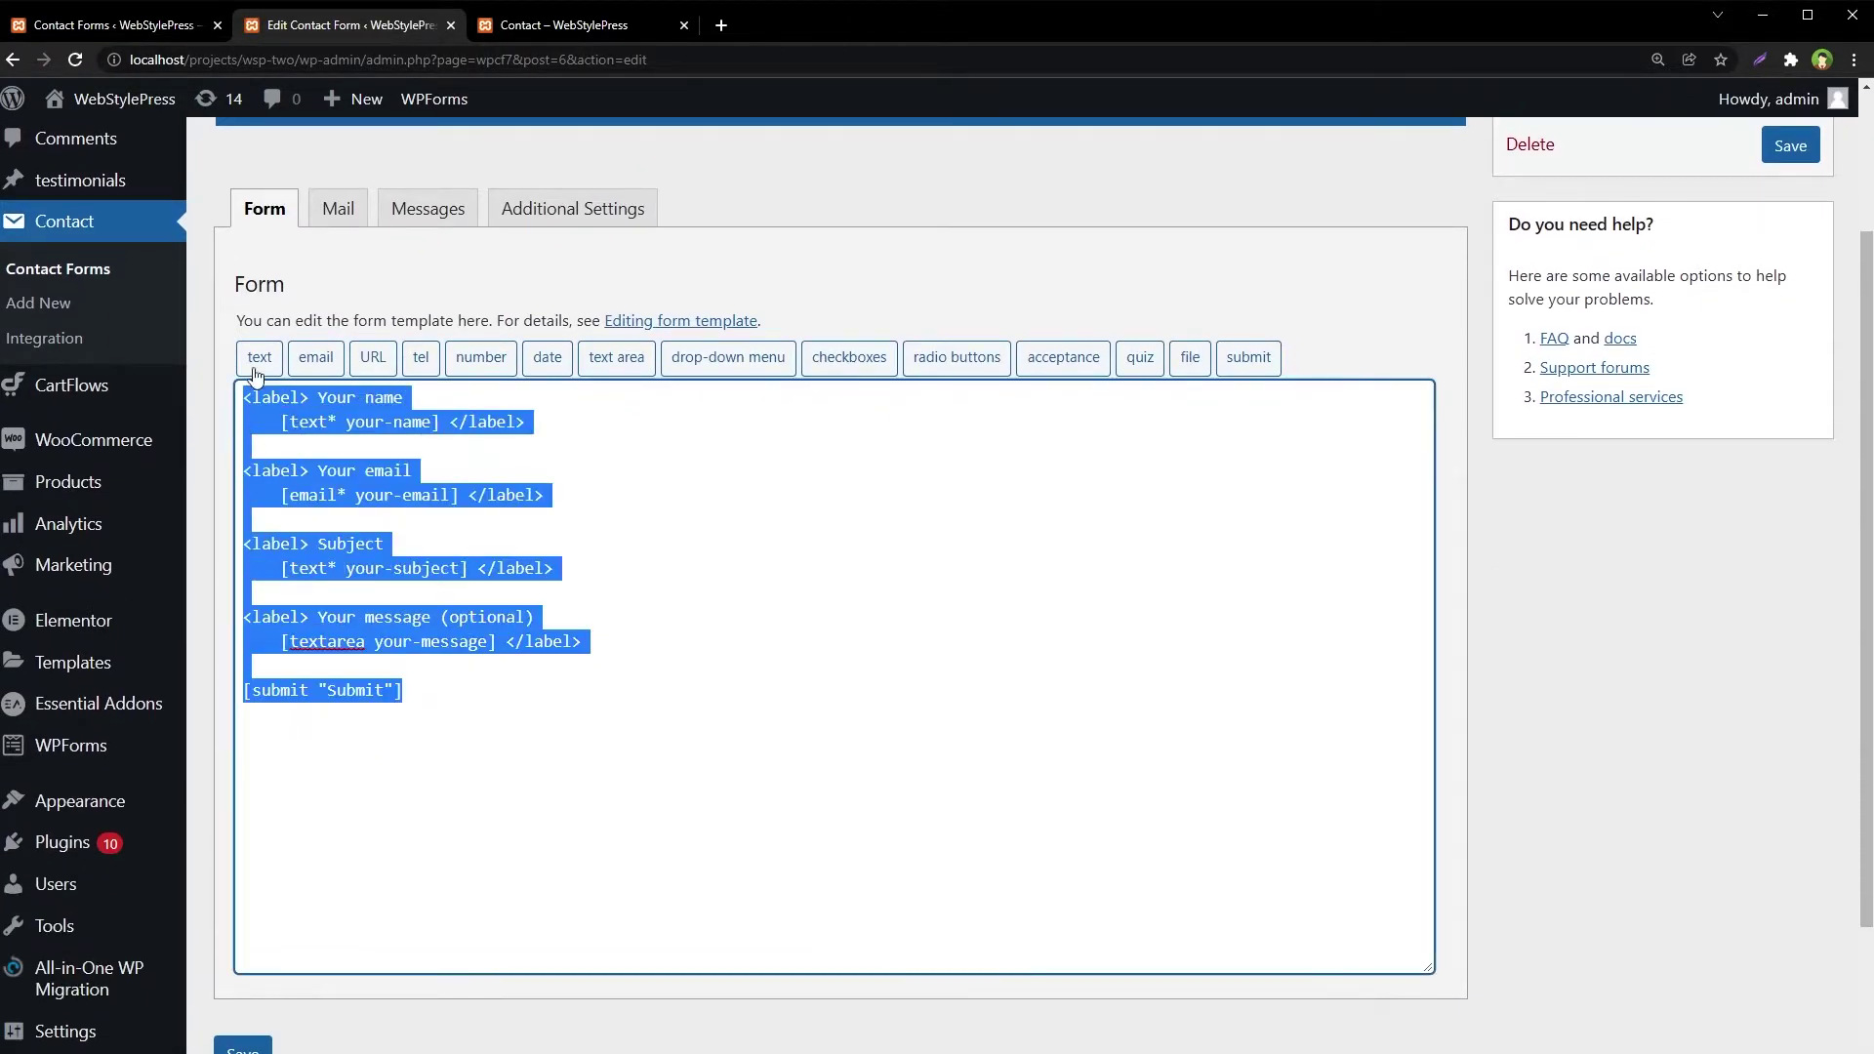
pyautogui.scroll(2, 771, 420)
pyautogui.click(118, 466)
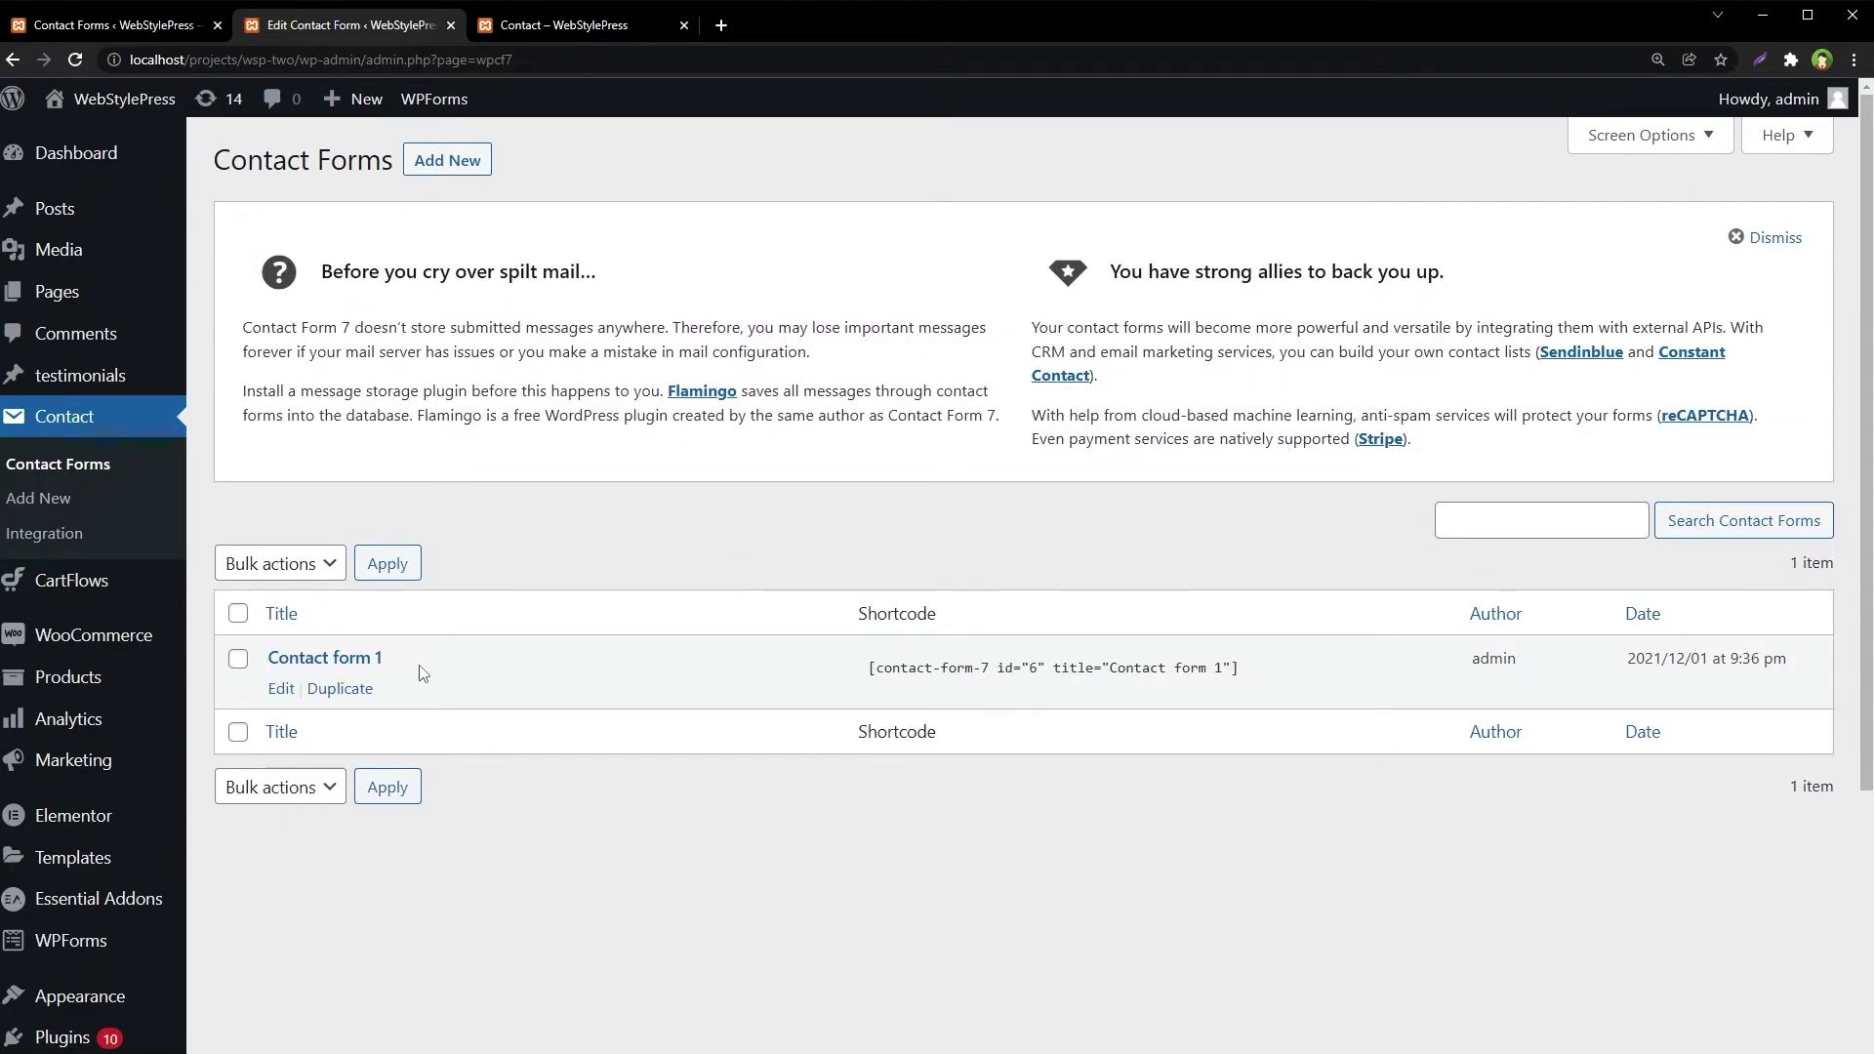
# Look over Contact form 1 in the Contact Form 7 forms list tab
pyautogui.moveTo(385, 658); pyautogui.dragTo(279, 658)
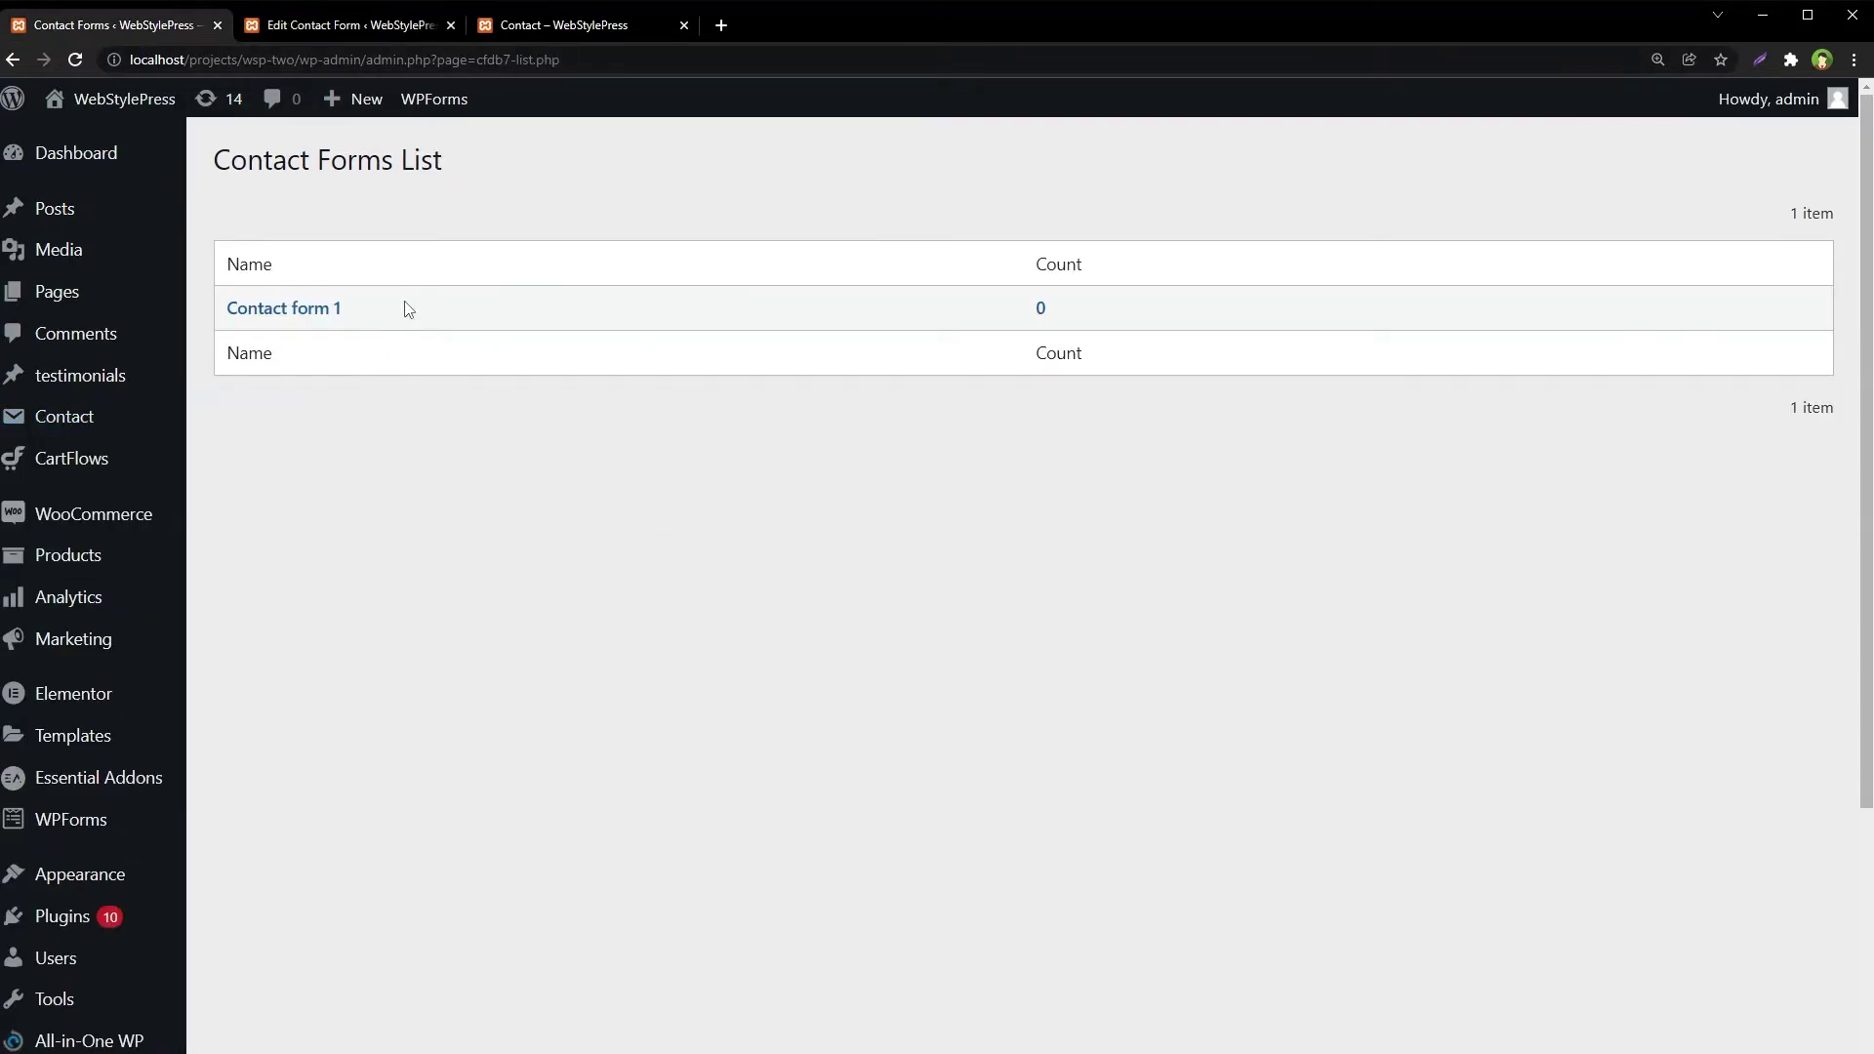
pyautogui.moveTo(342, 308); pyautogui.dragTo(226, 307)
pyautogui.click(509, 479)
pyautogui.click(298, 25)
pyautogui.click(572, 825)
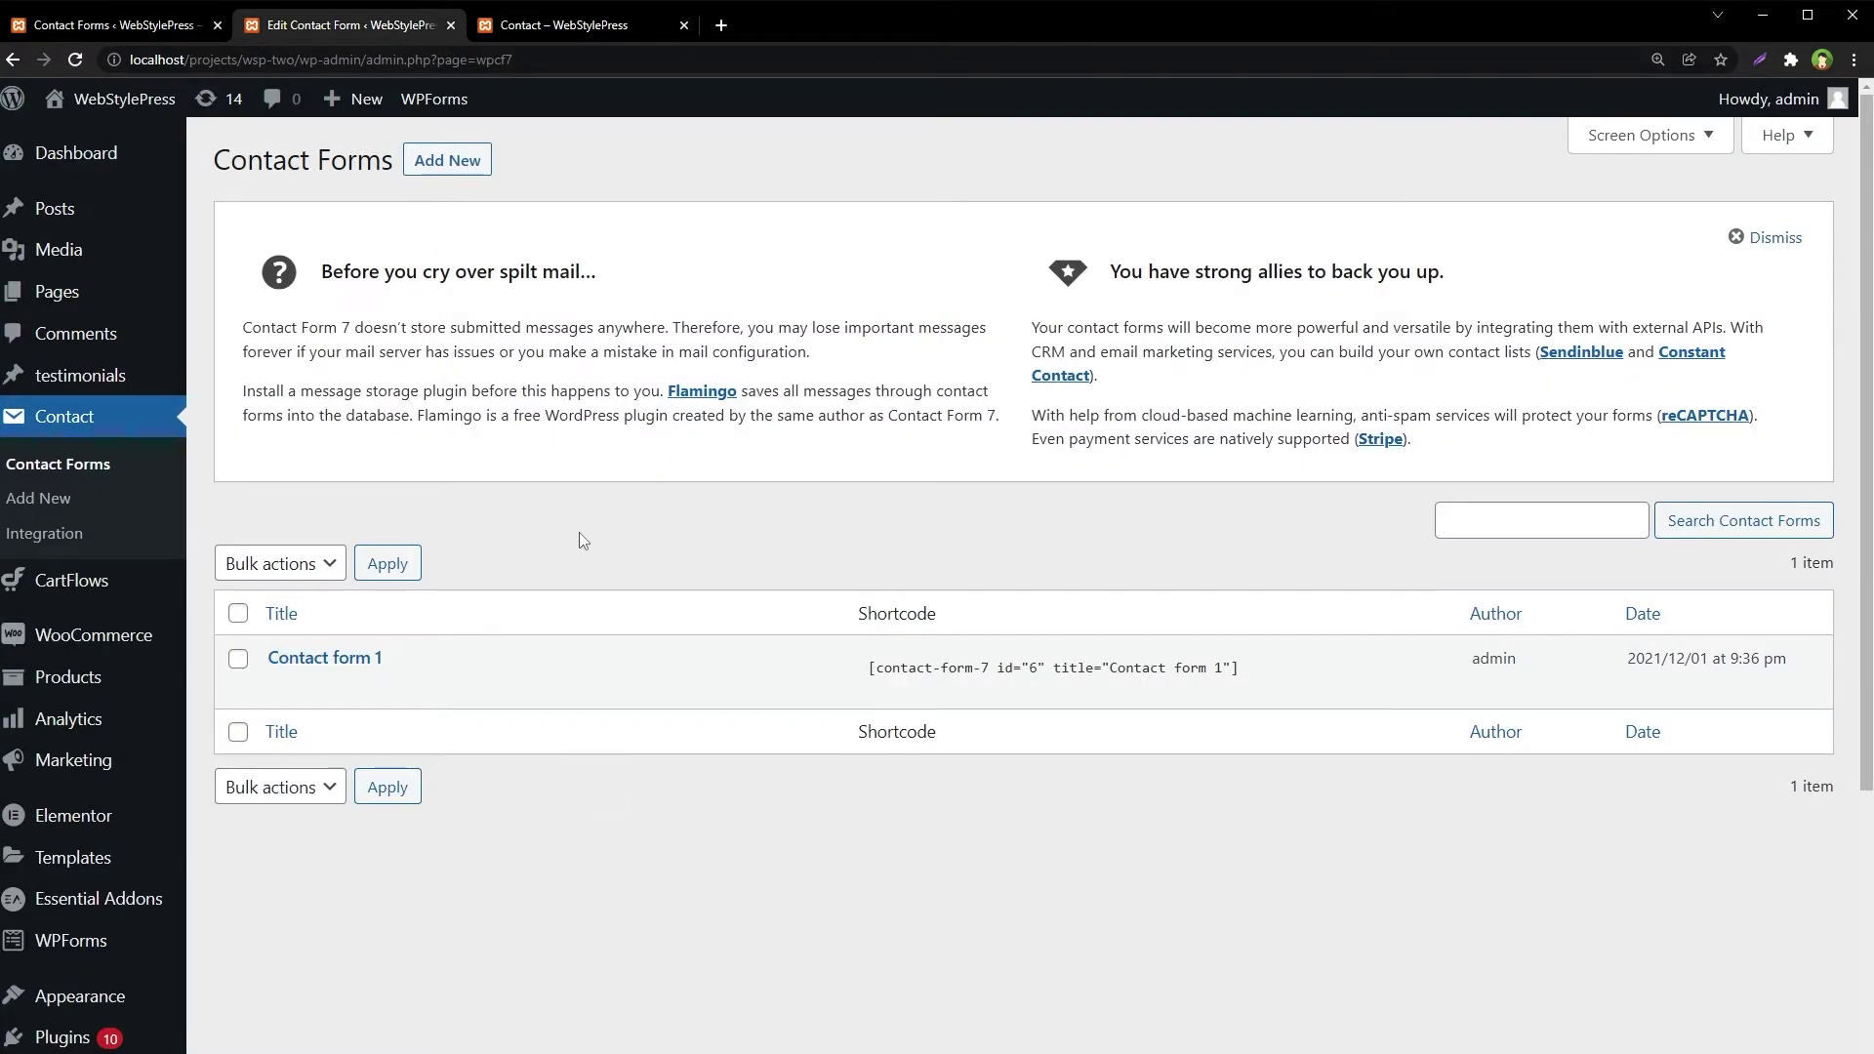
# Add a Contact Form 7 form titled 'Form 2', save it, and return to the CFDB7 list
pyautogui.click(436, 173)
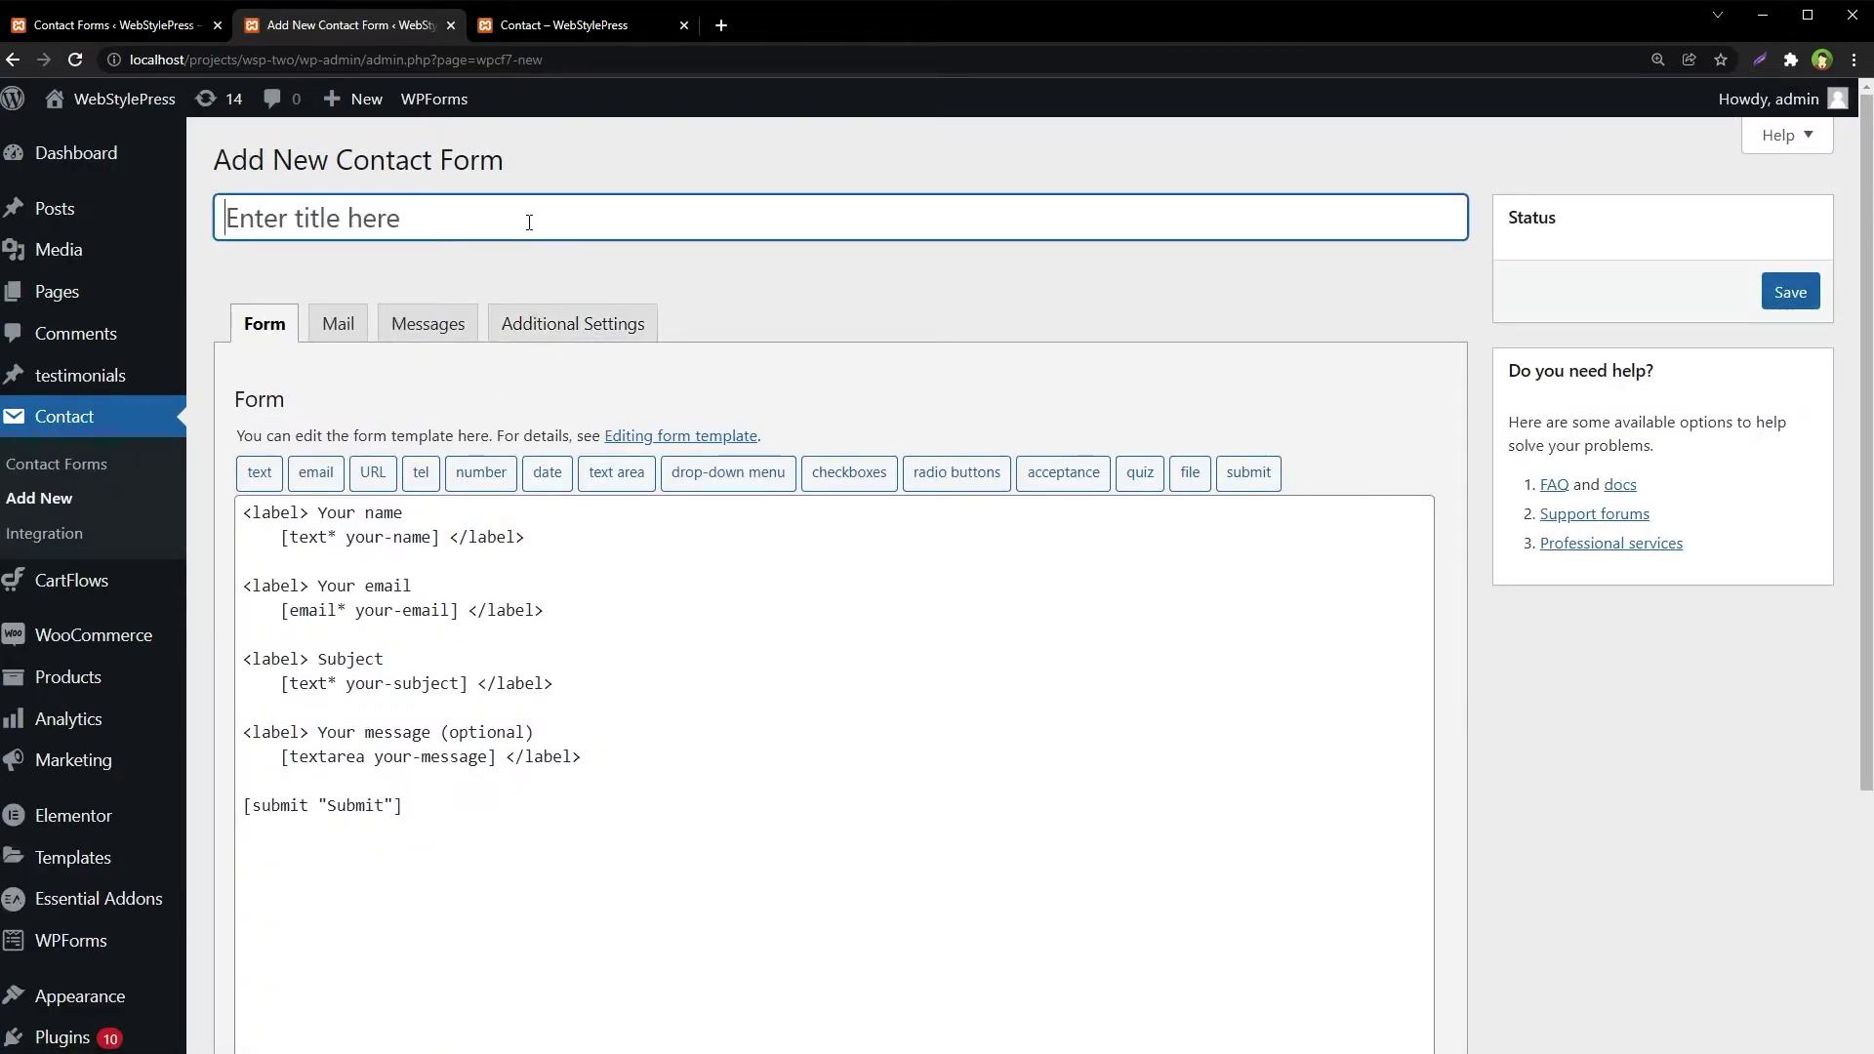
pyautogui.write('Form 2')
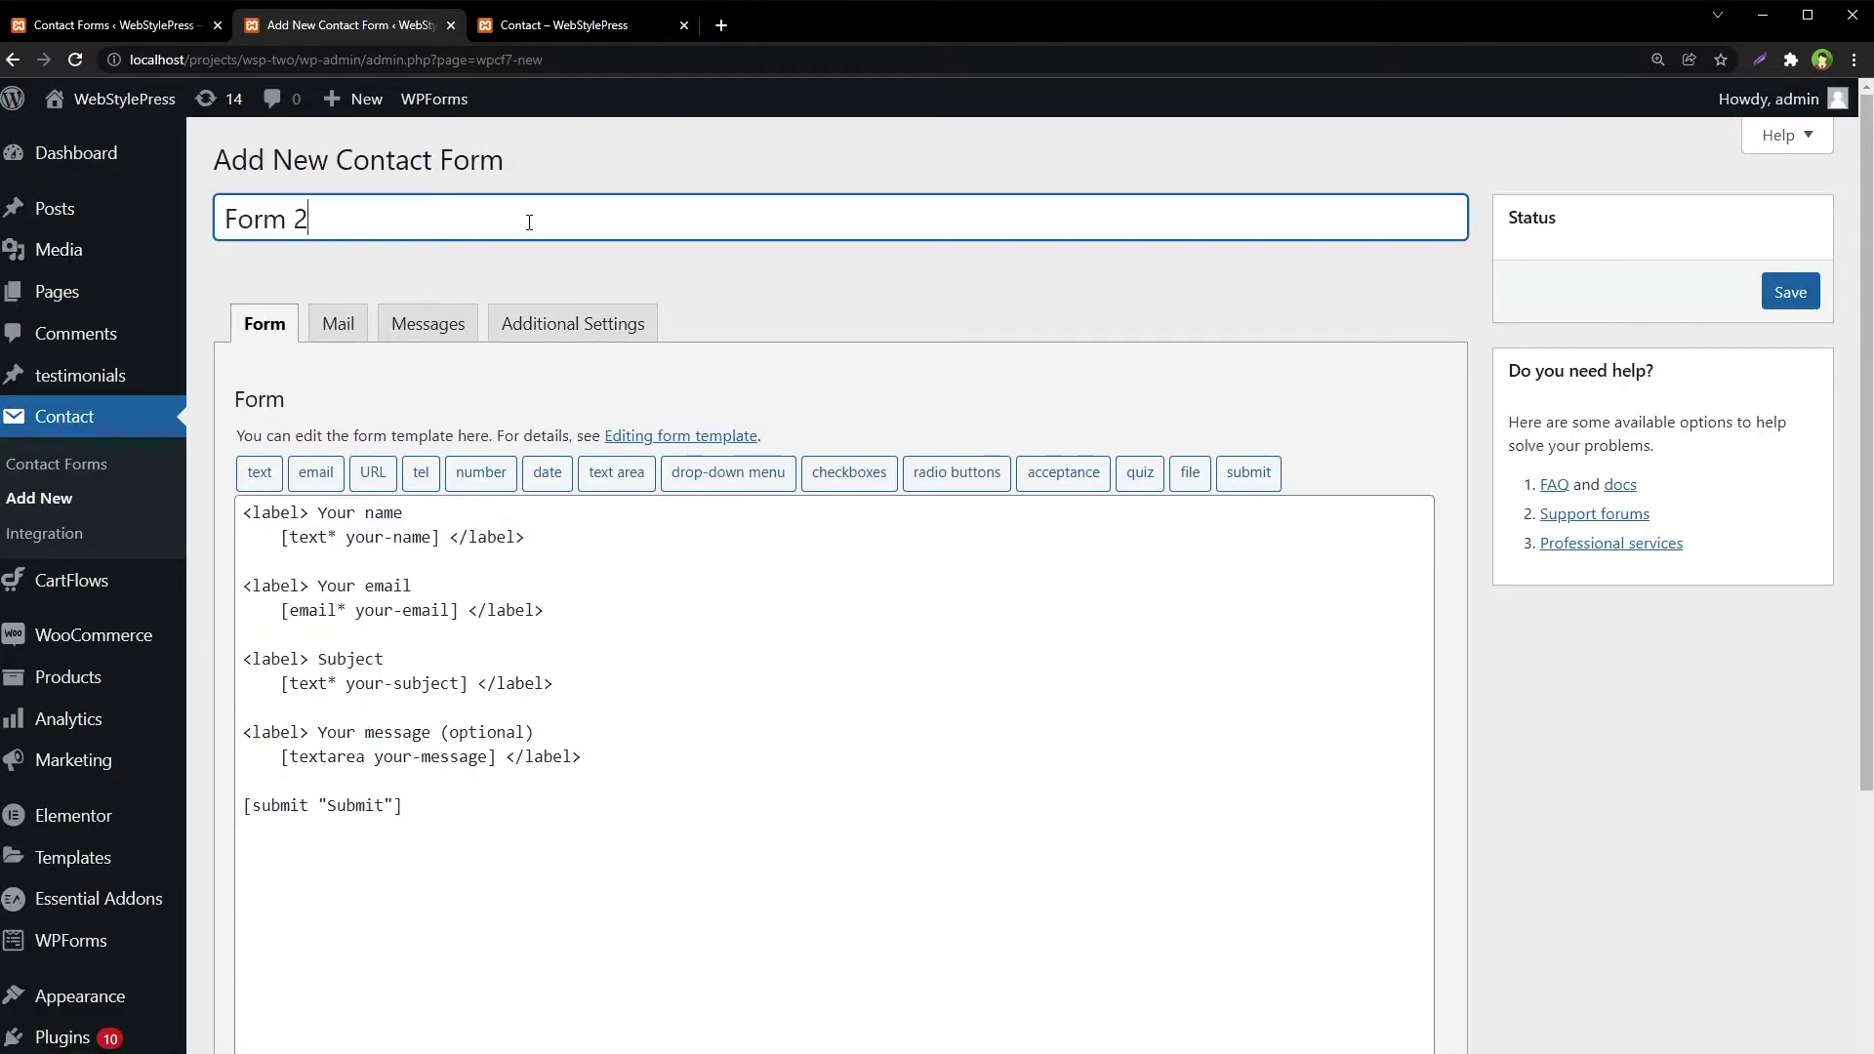
pyautogui.click(1790, 293)
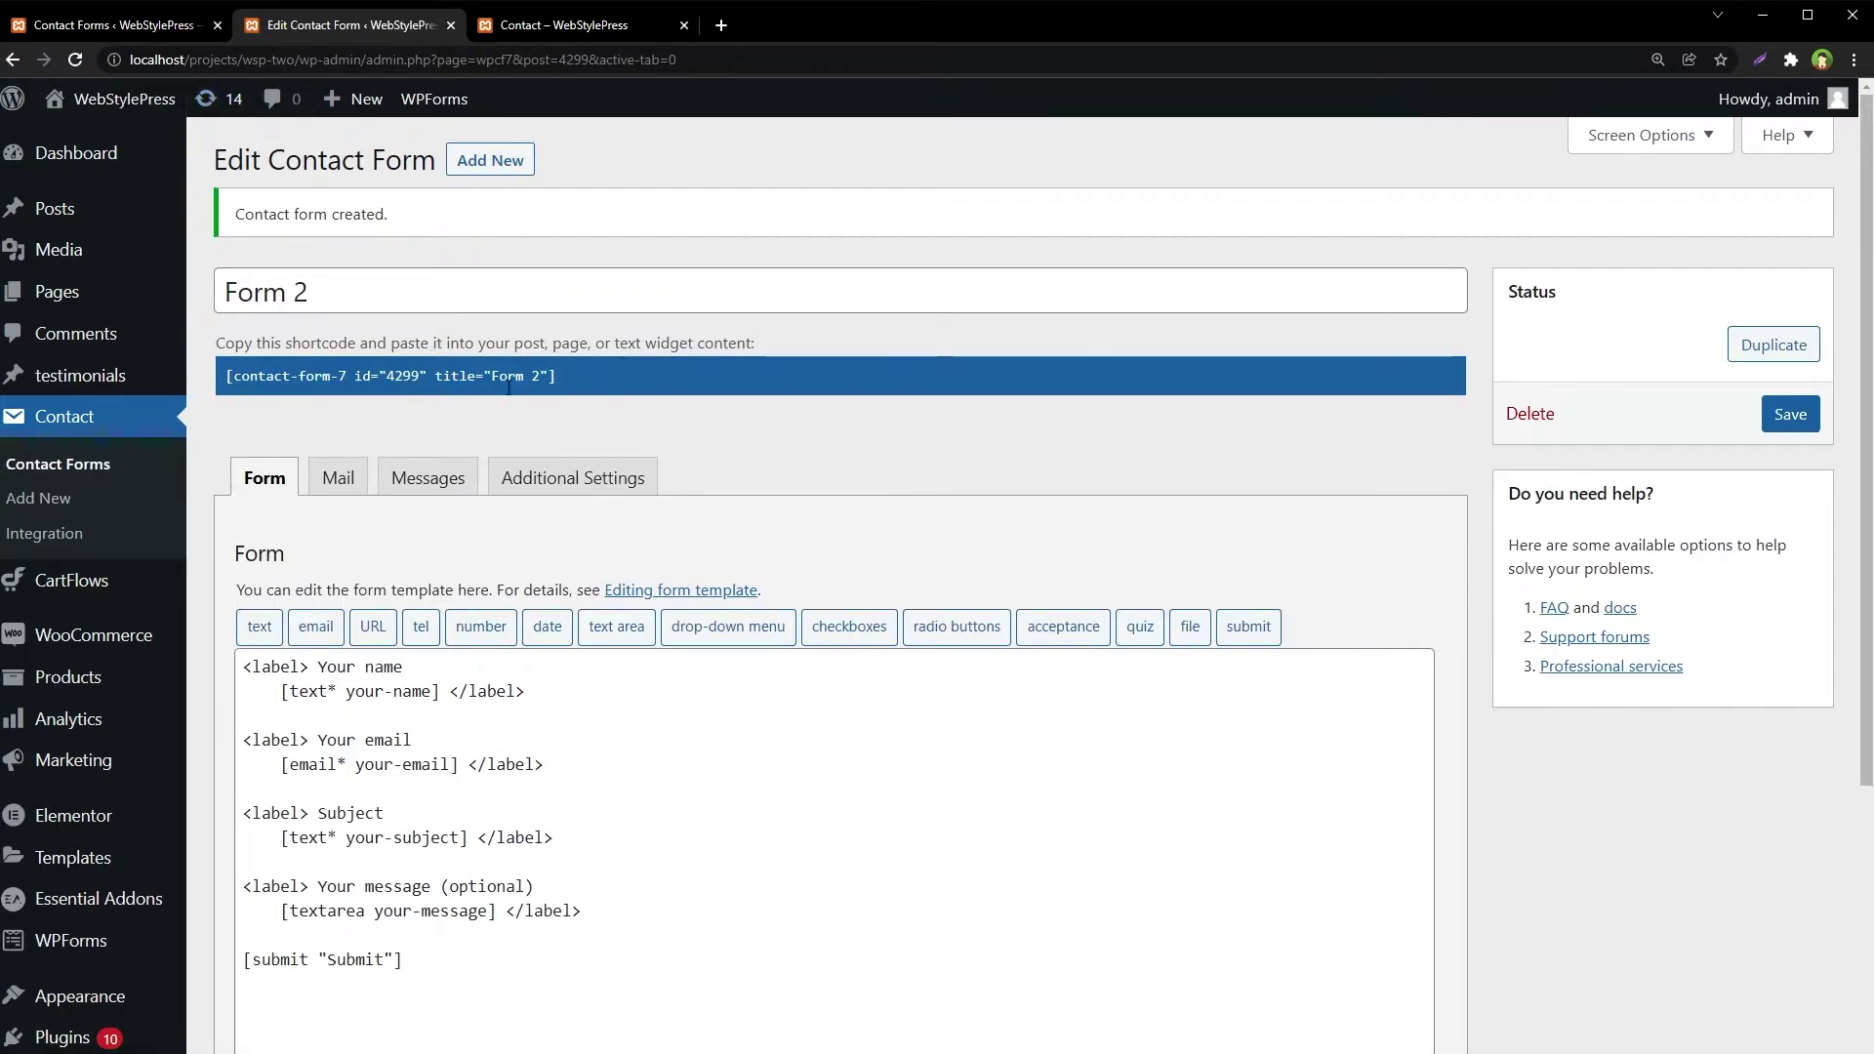
pyautogui.click(119, 470)
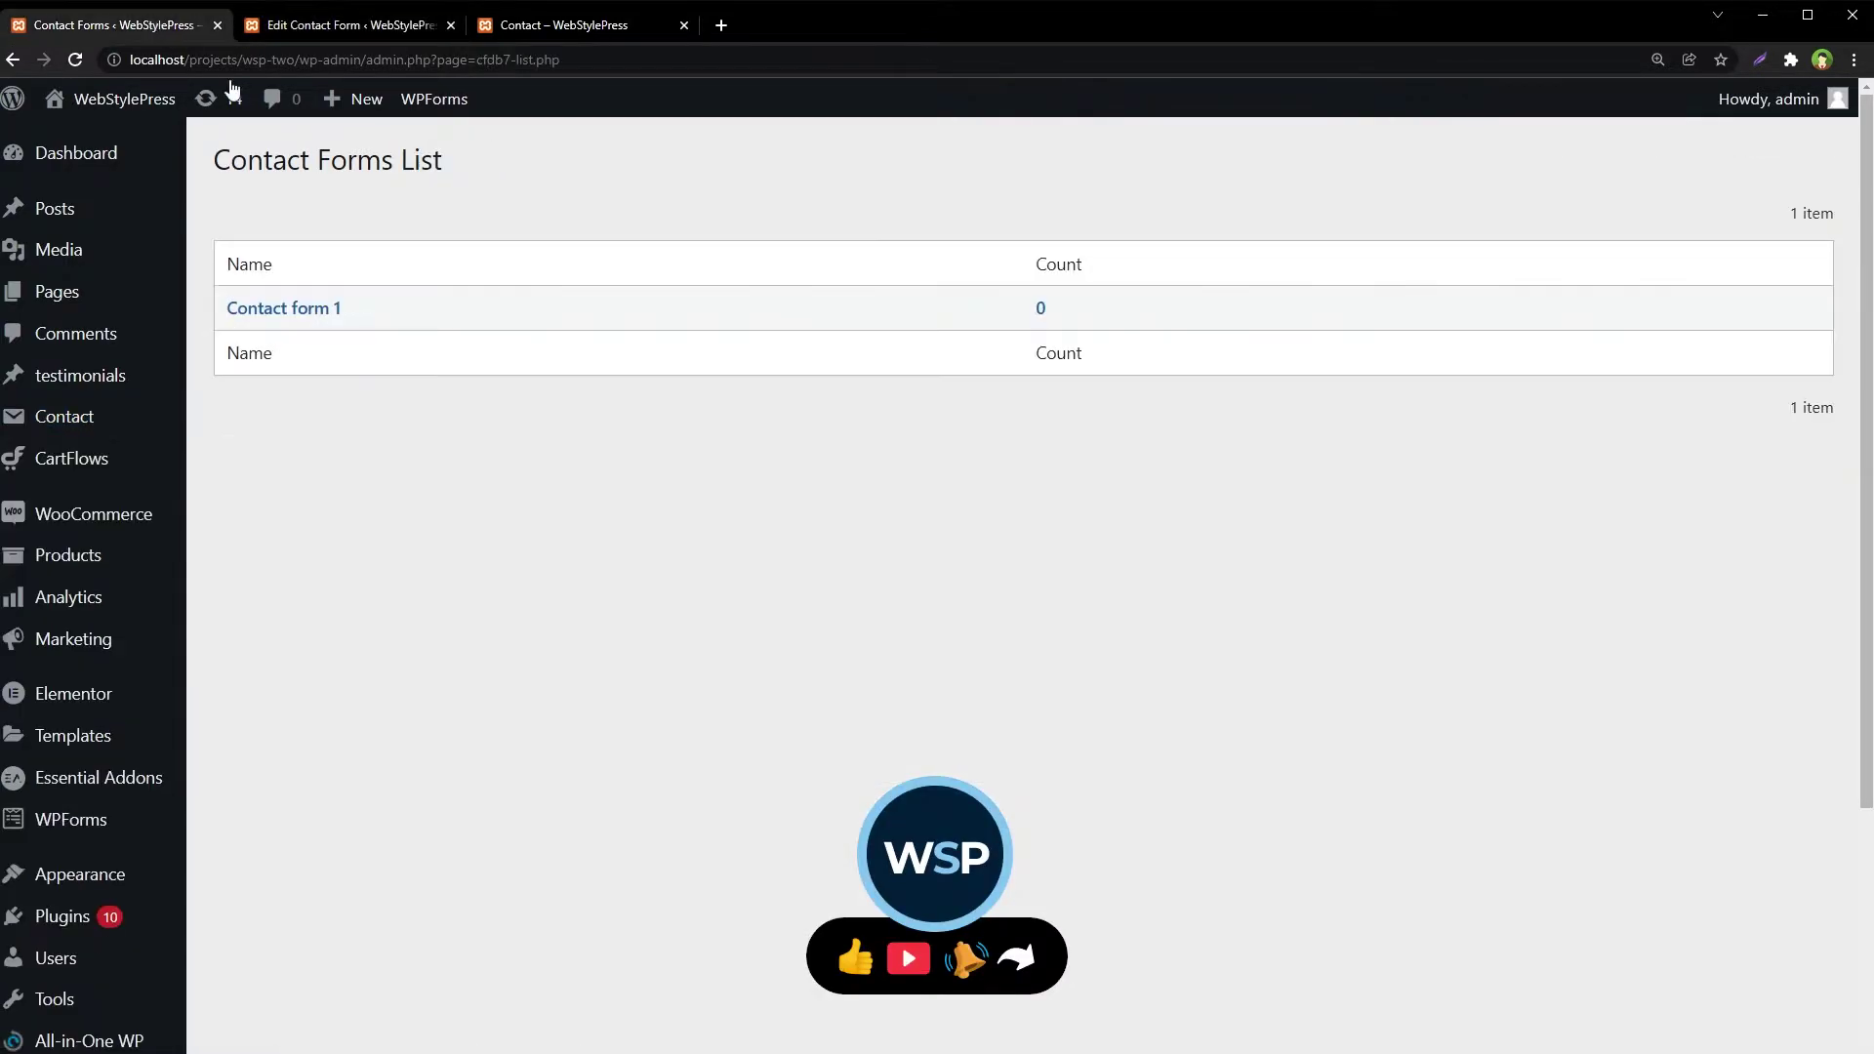
# Reload the CFDB7 Contact Forms List so Form 2 appears
pyautogui.scroll(-4, 511, 431)
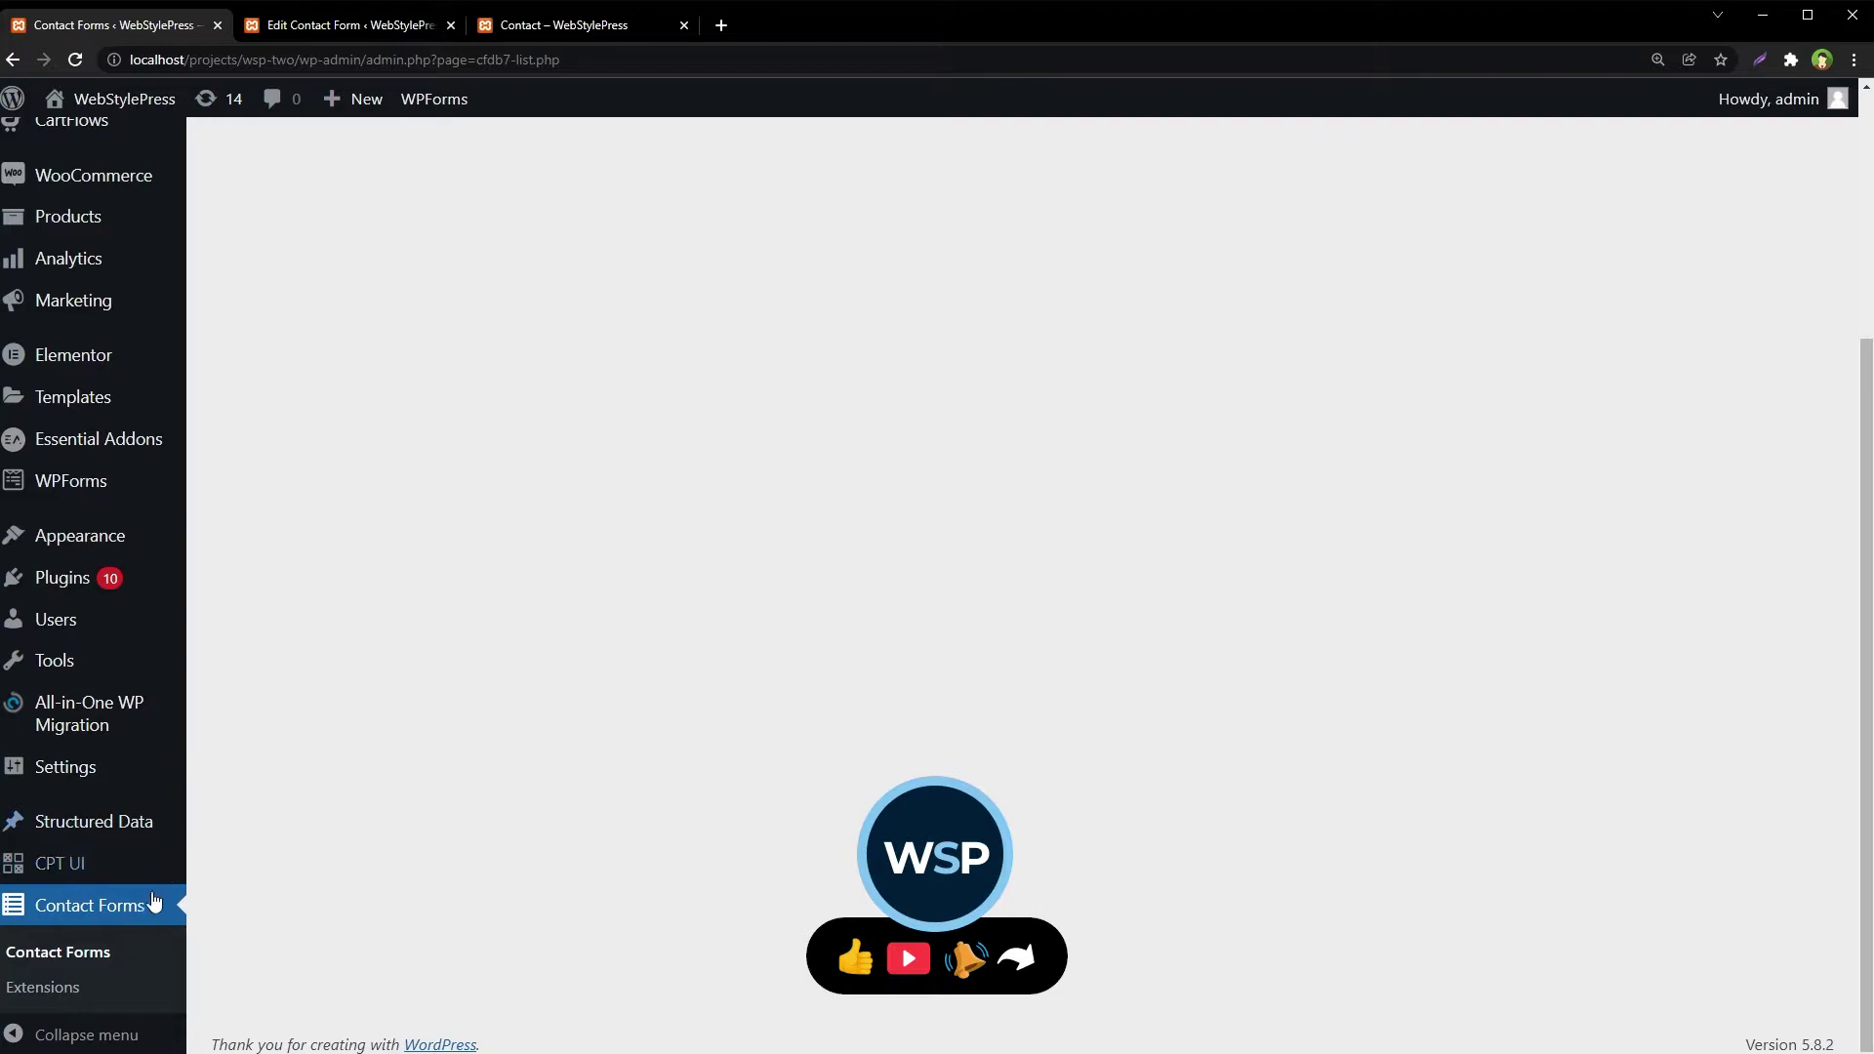
pyautogui.scroll(5, 695, 553)
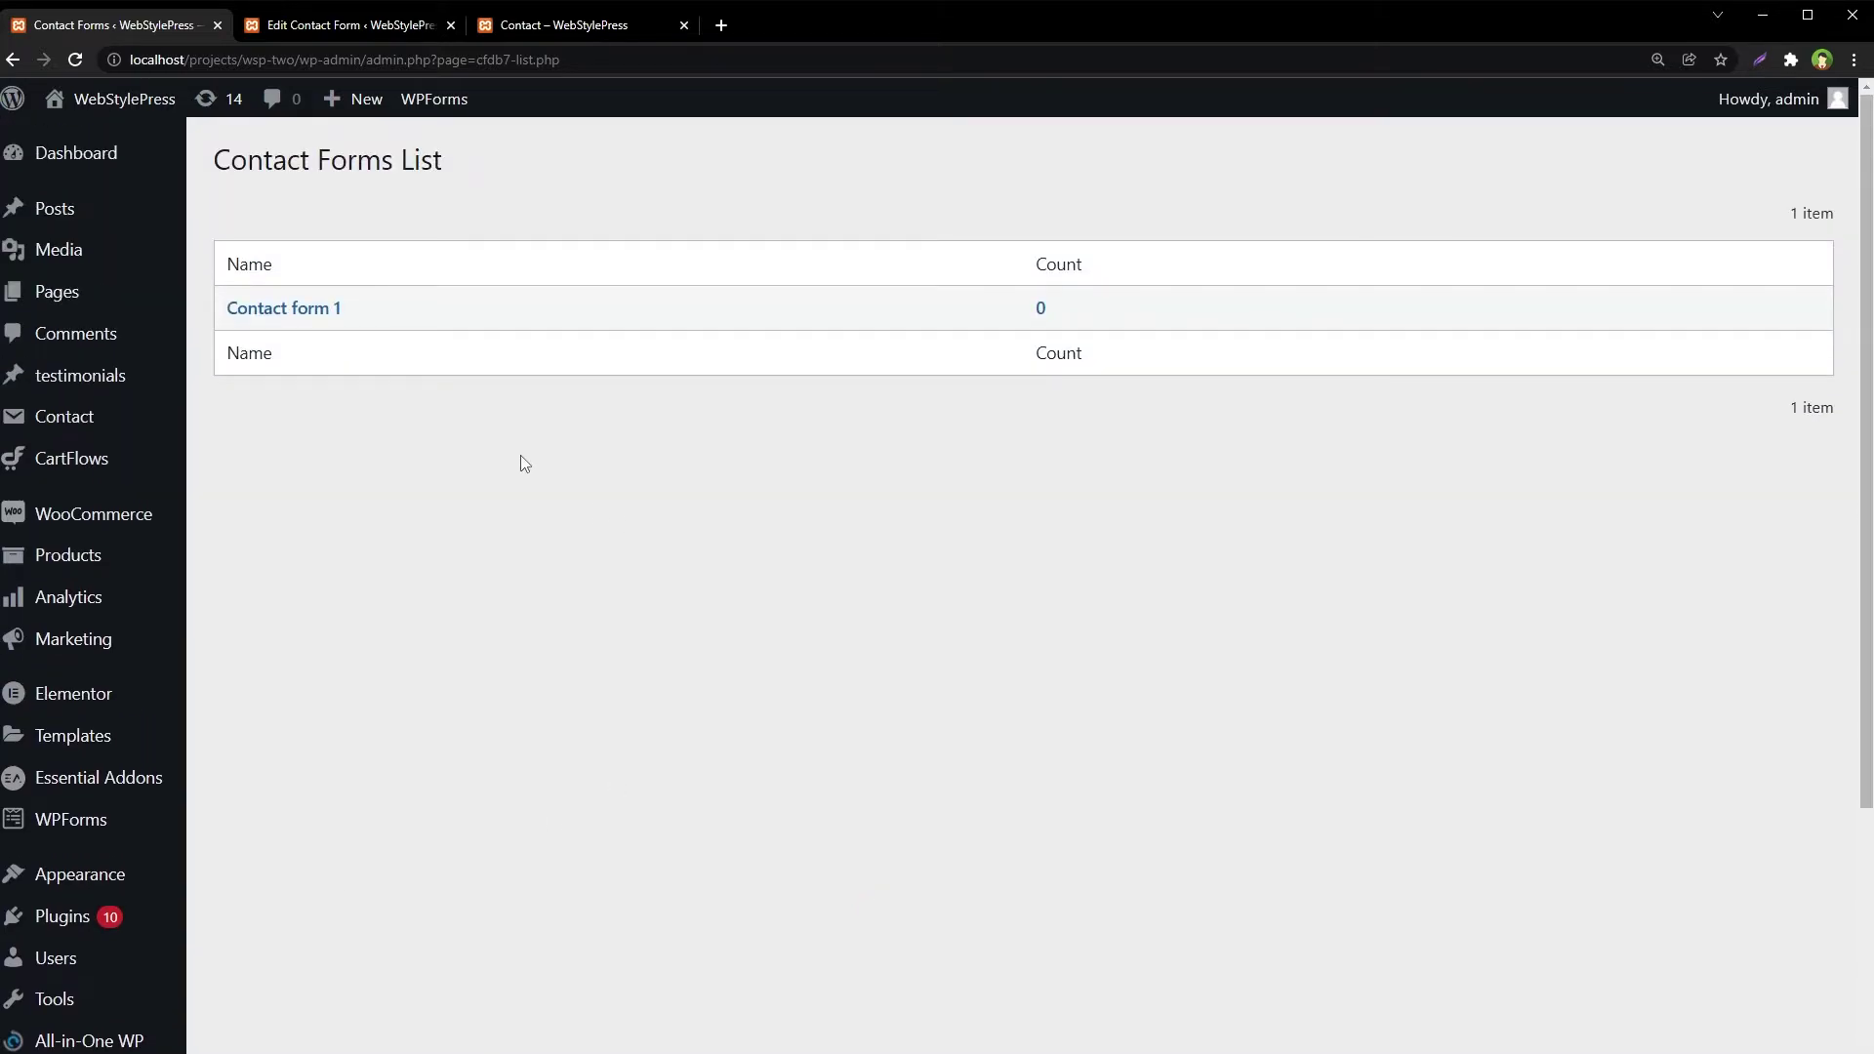
pyautogui.rightClick(519, 455)
pyautogui.click(644, 516)
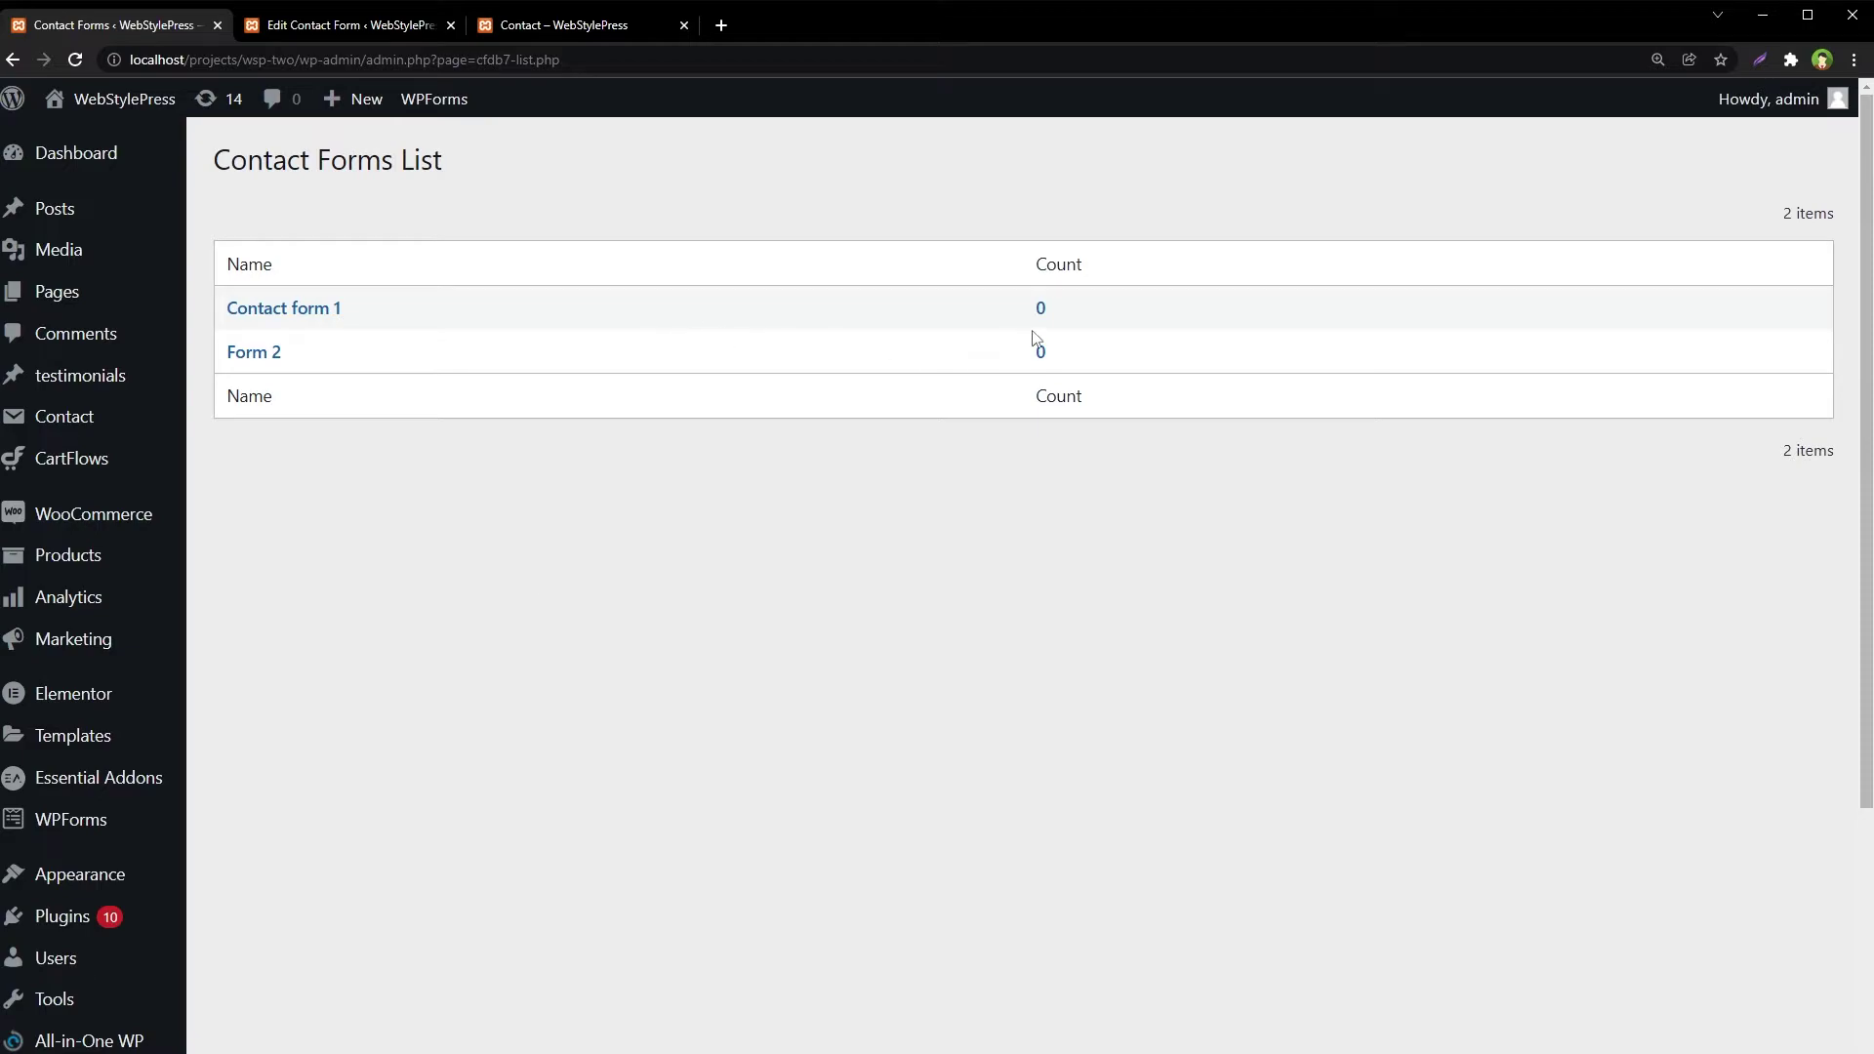
# Open Contact form 1's stored entries, which show 'No items found'
pyautogui.moveTo(1116, 306); pyautogui.dragTo(266, 277)
pyautogui.click(444, 275)
pyautogui.click(342, 311)
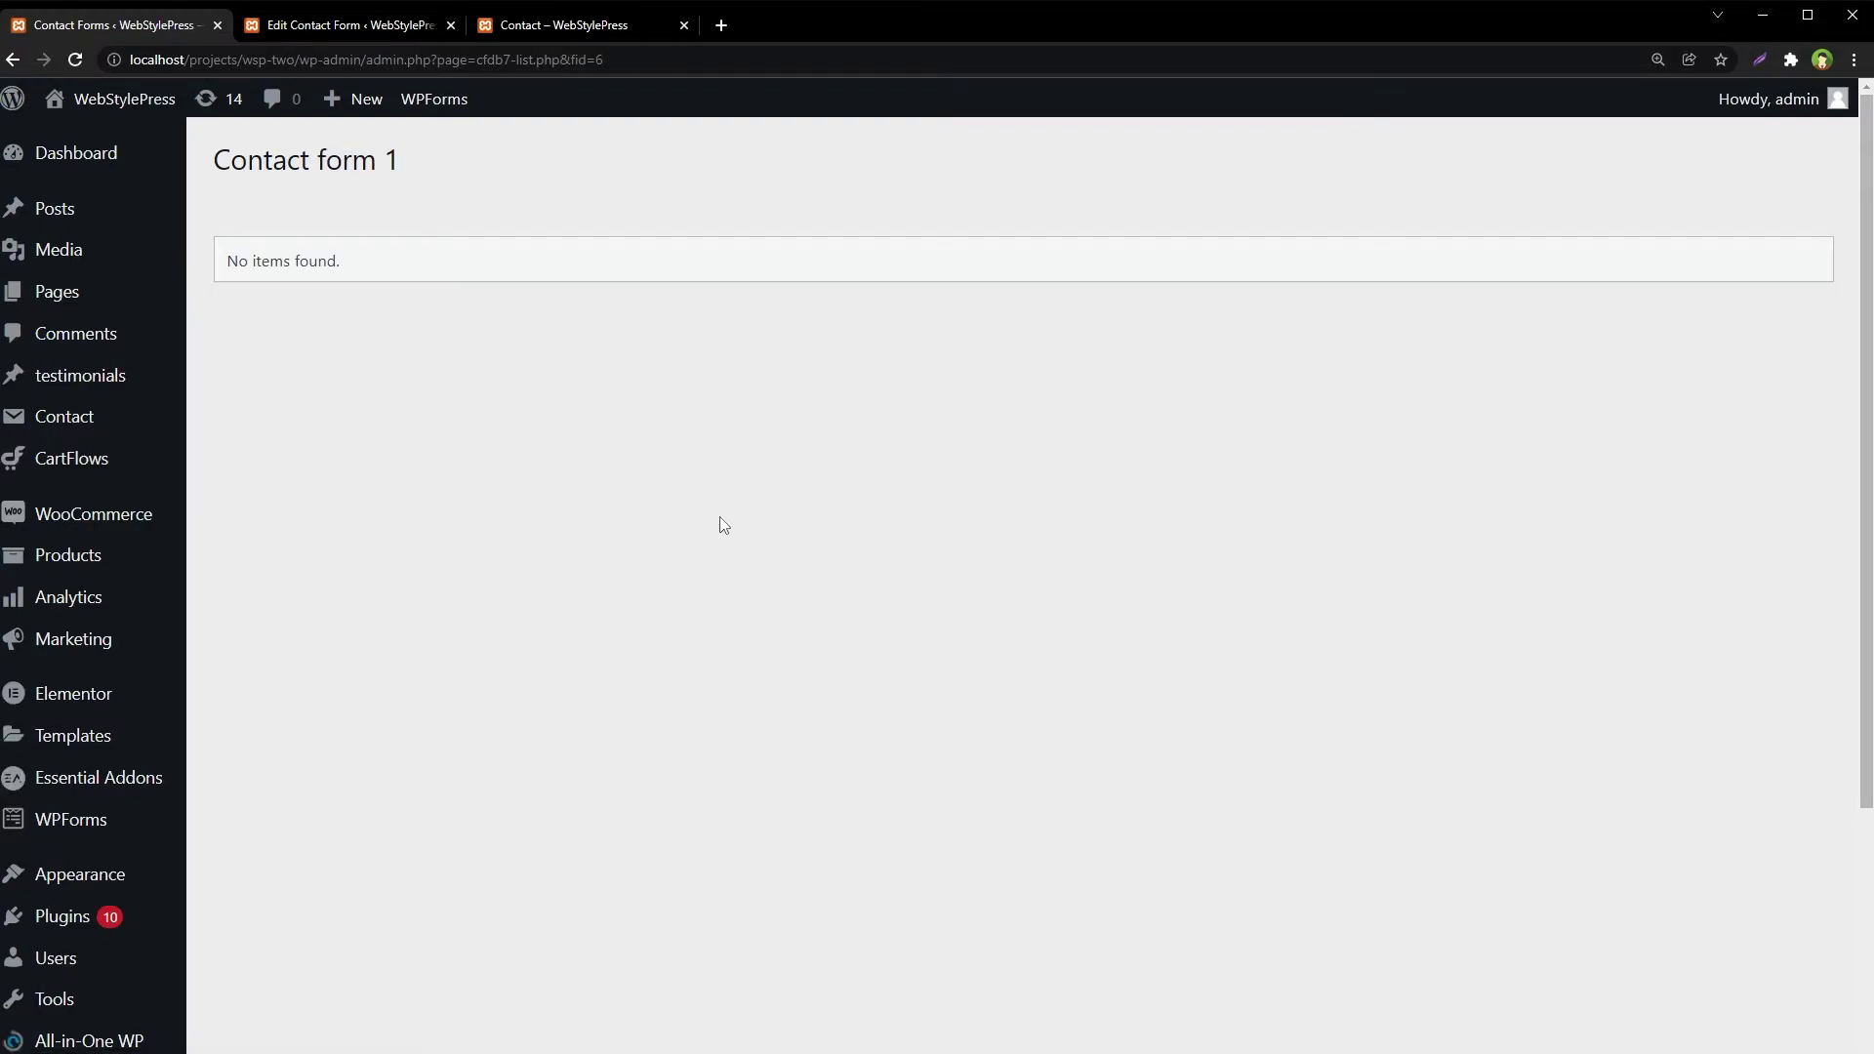
pyautogui.moveTo(376, 256); pyautogui.dragTo(225, 262)
# On the Contact page form, enter the test name and a test email address
pyautogui.click(447, 348)
pyautogui.click(518, 25)
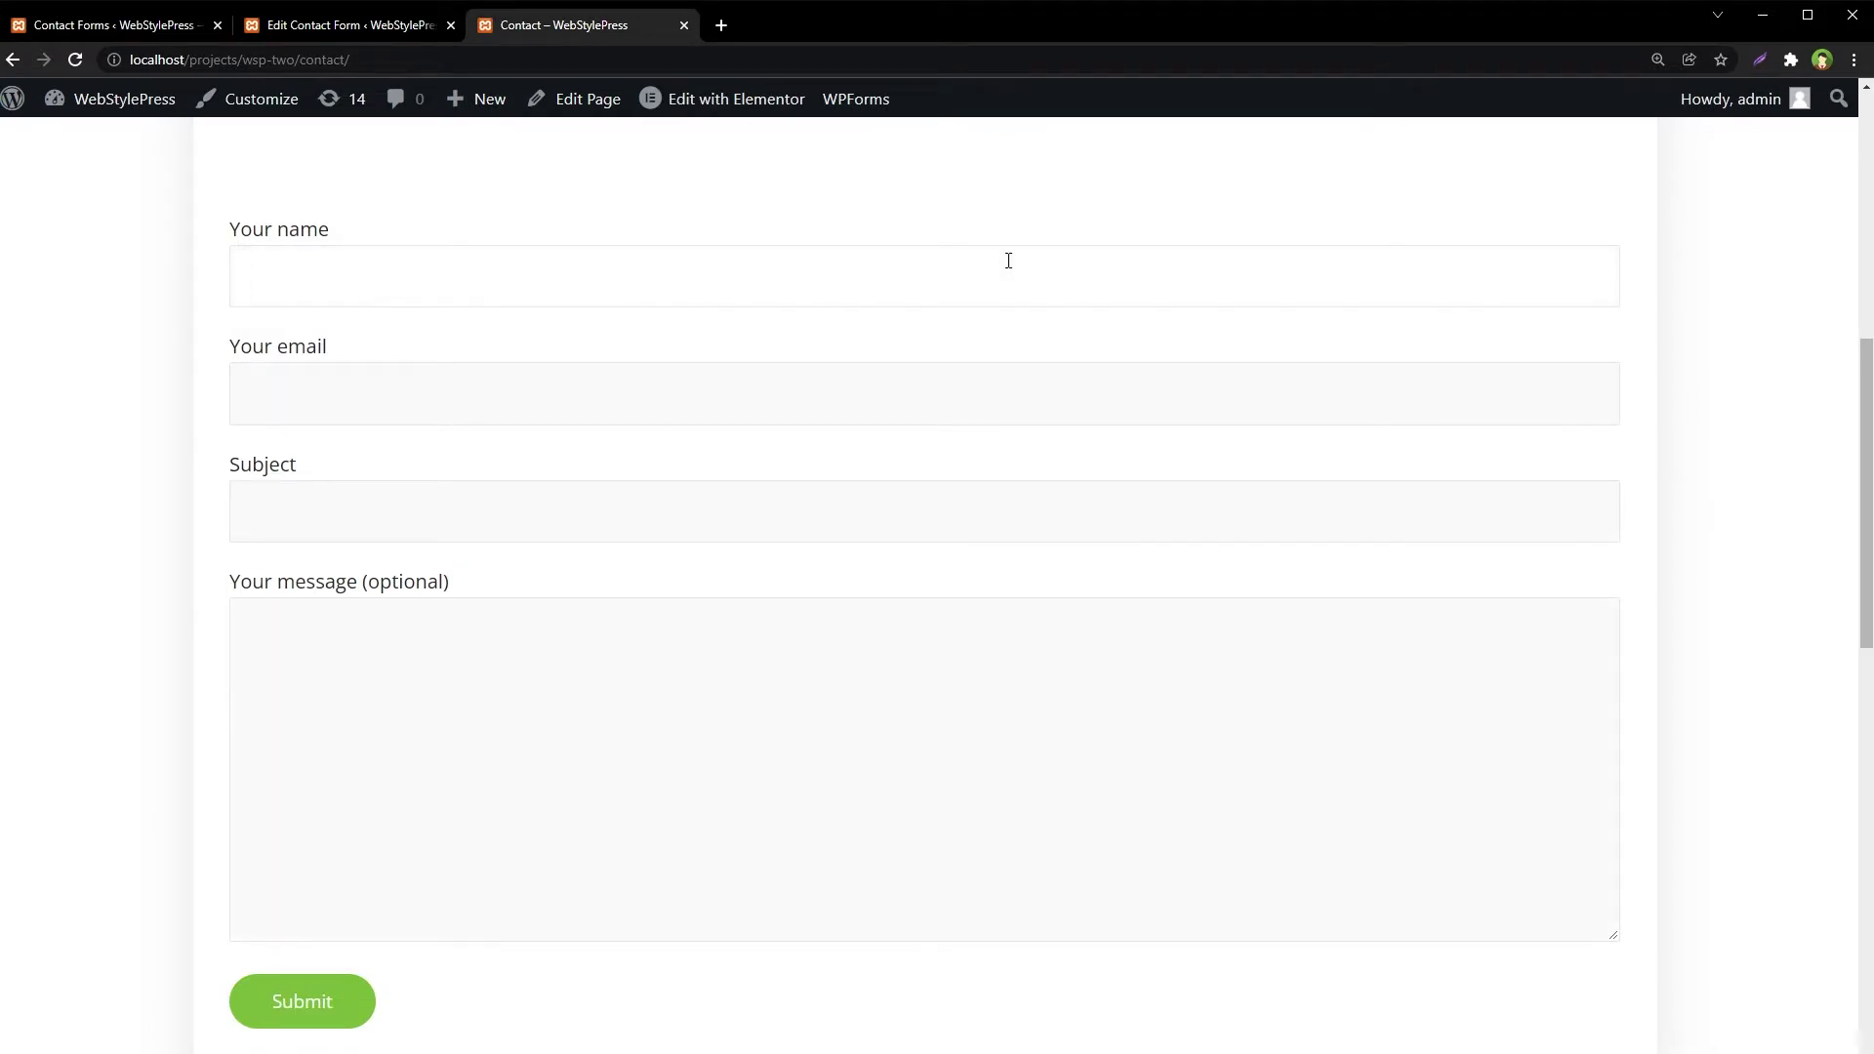
pyautogui.write('Test name')
pyautogui.hotkey('shift', 'Right')
pyautogui.write('N')
pyautogui.press('Tab')
pyautogui.write('testemail@test')
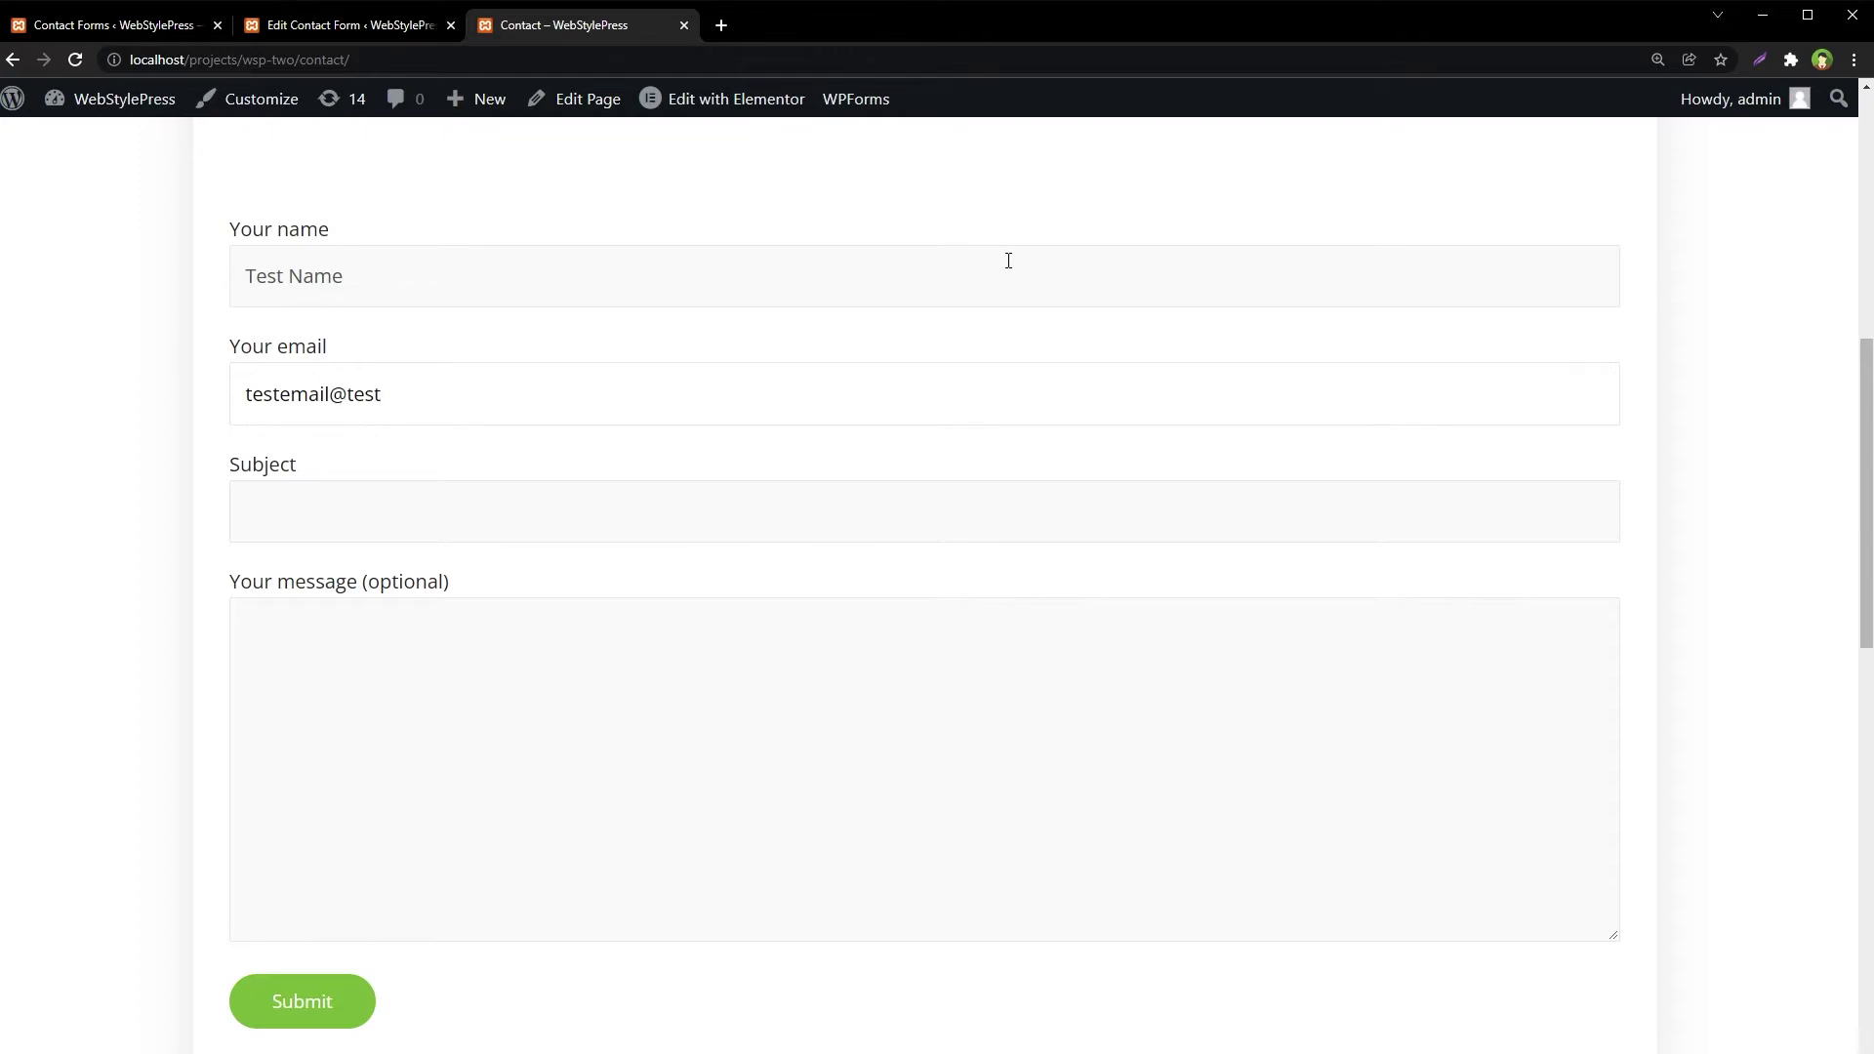
pyautogui.write('server,com')
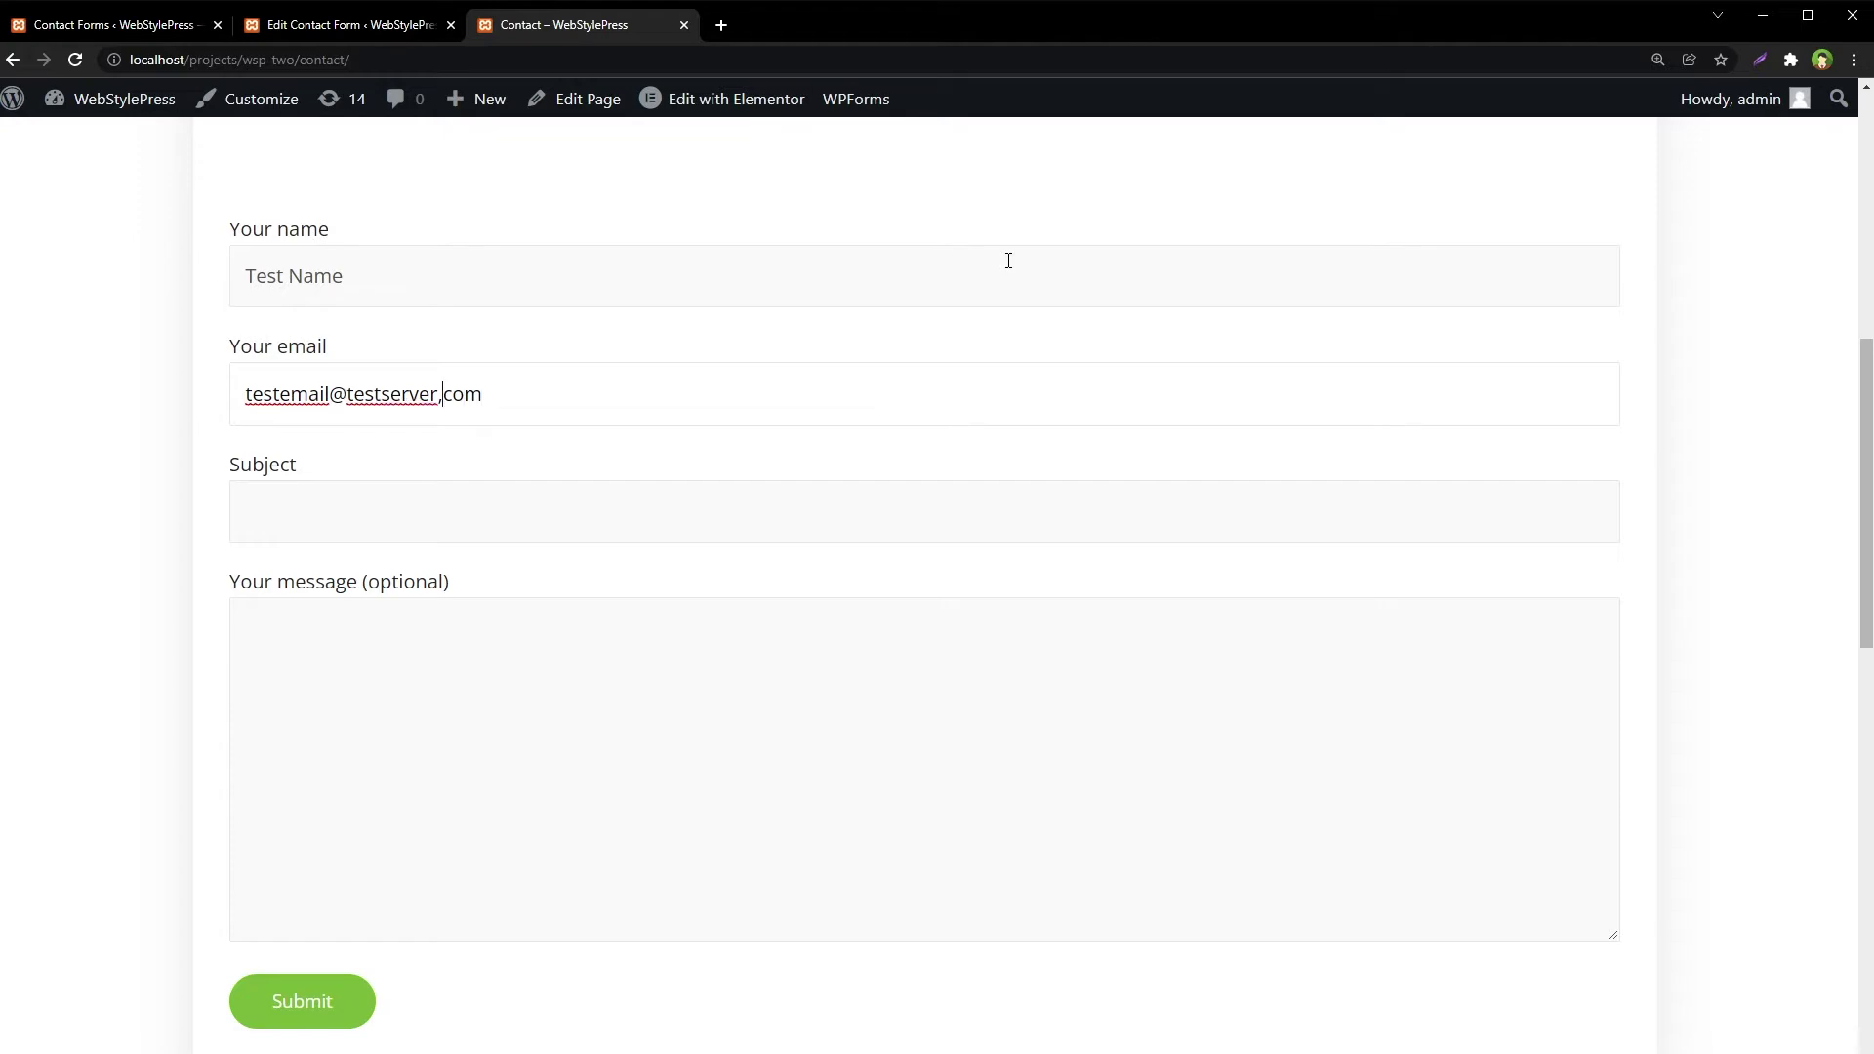
# Enter the subject 'email from WebStylePress' and a short test message
pyautogui.press('Tab')
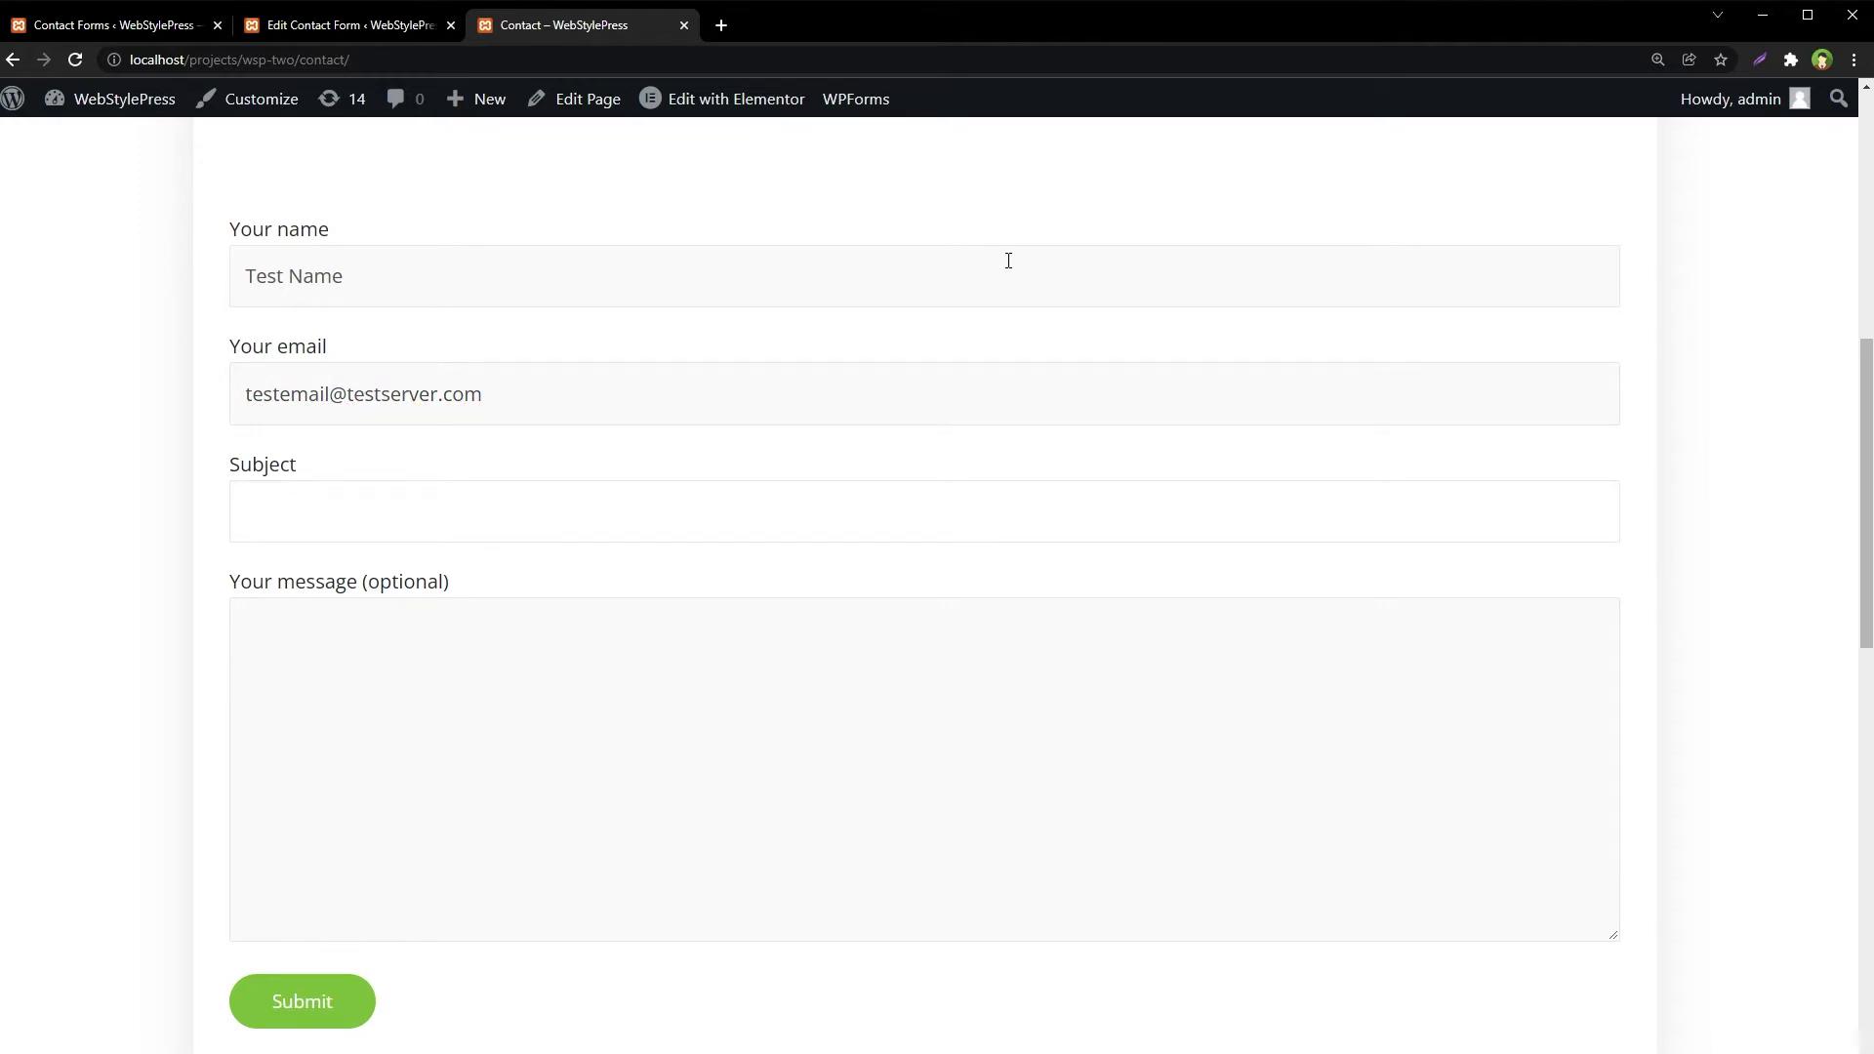
pyautogui.write('email from WebStylePress')
pyautogui.press('Tab')
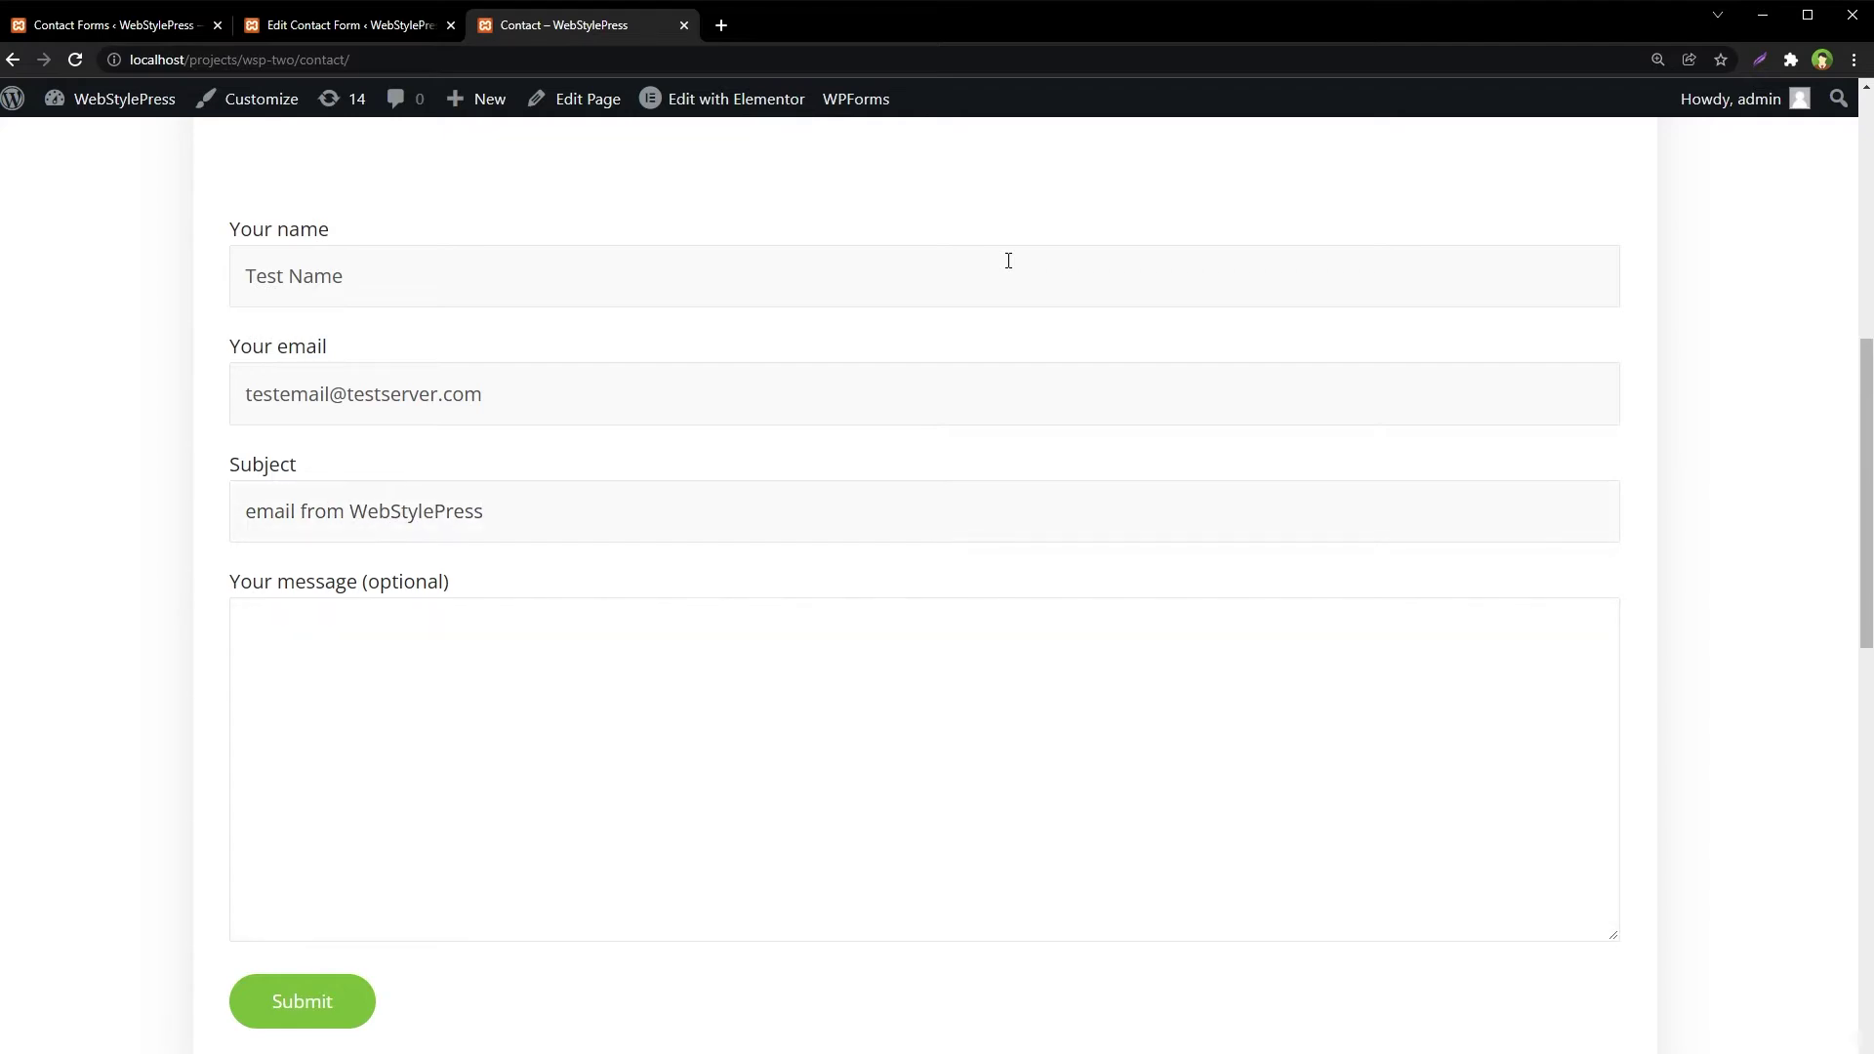
pyautogui.write('This is ')
pyautogui.write('etest message from ')
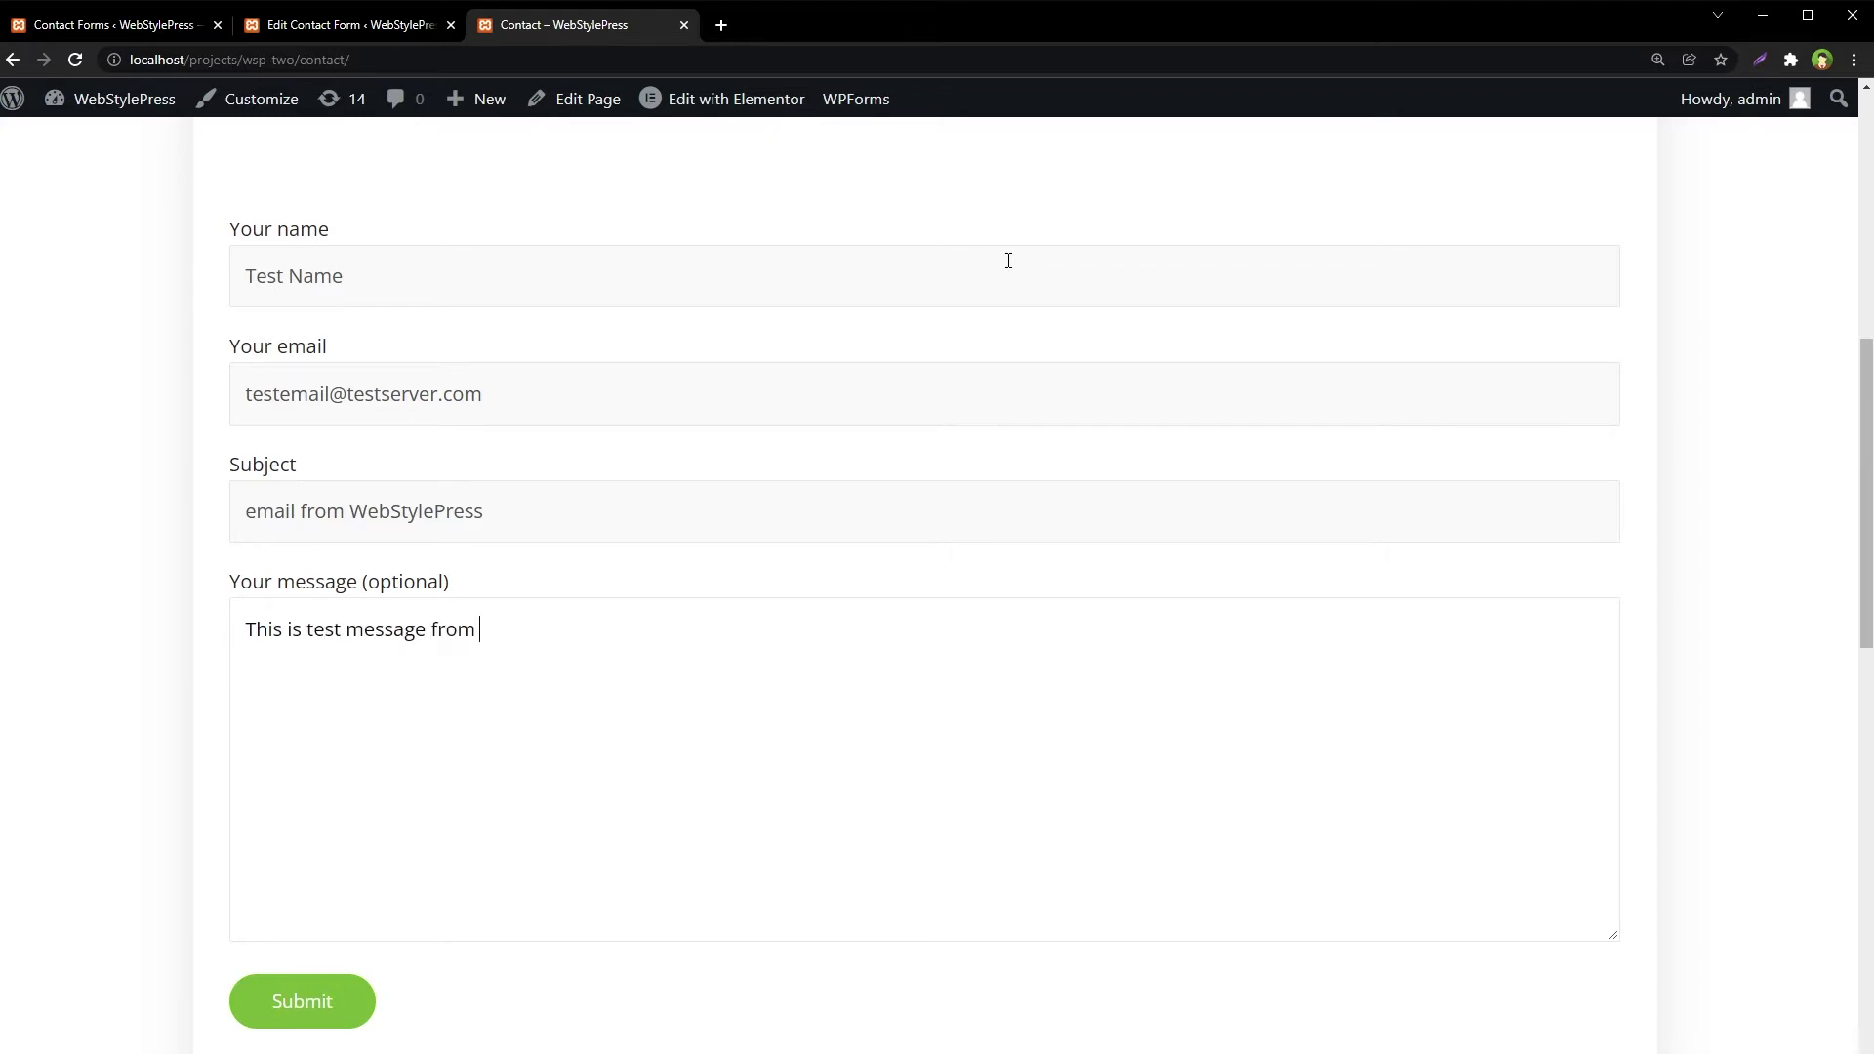
pyautogui.write('WSP ....')
# Submit the form and confirm the 'Thank you for your message. It has been sent.' notice
pyautogui.click(341, 988)
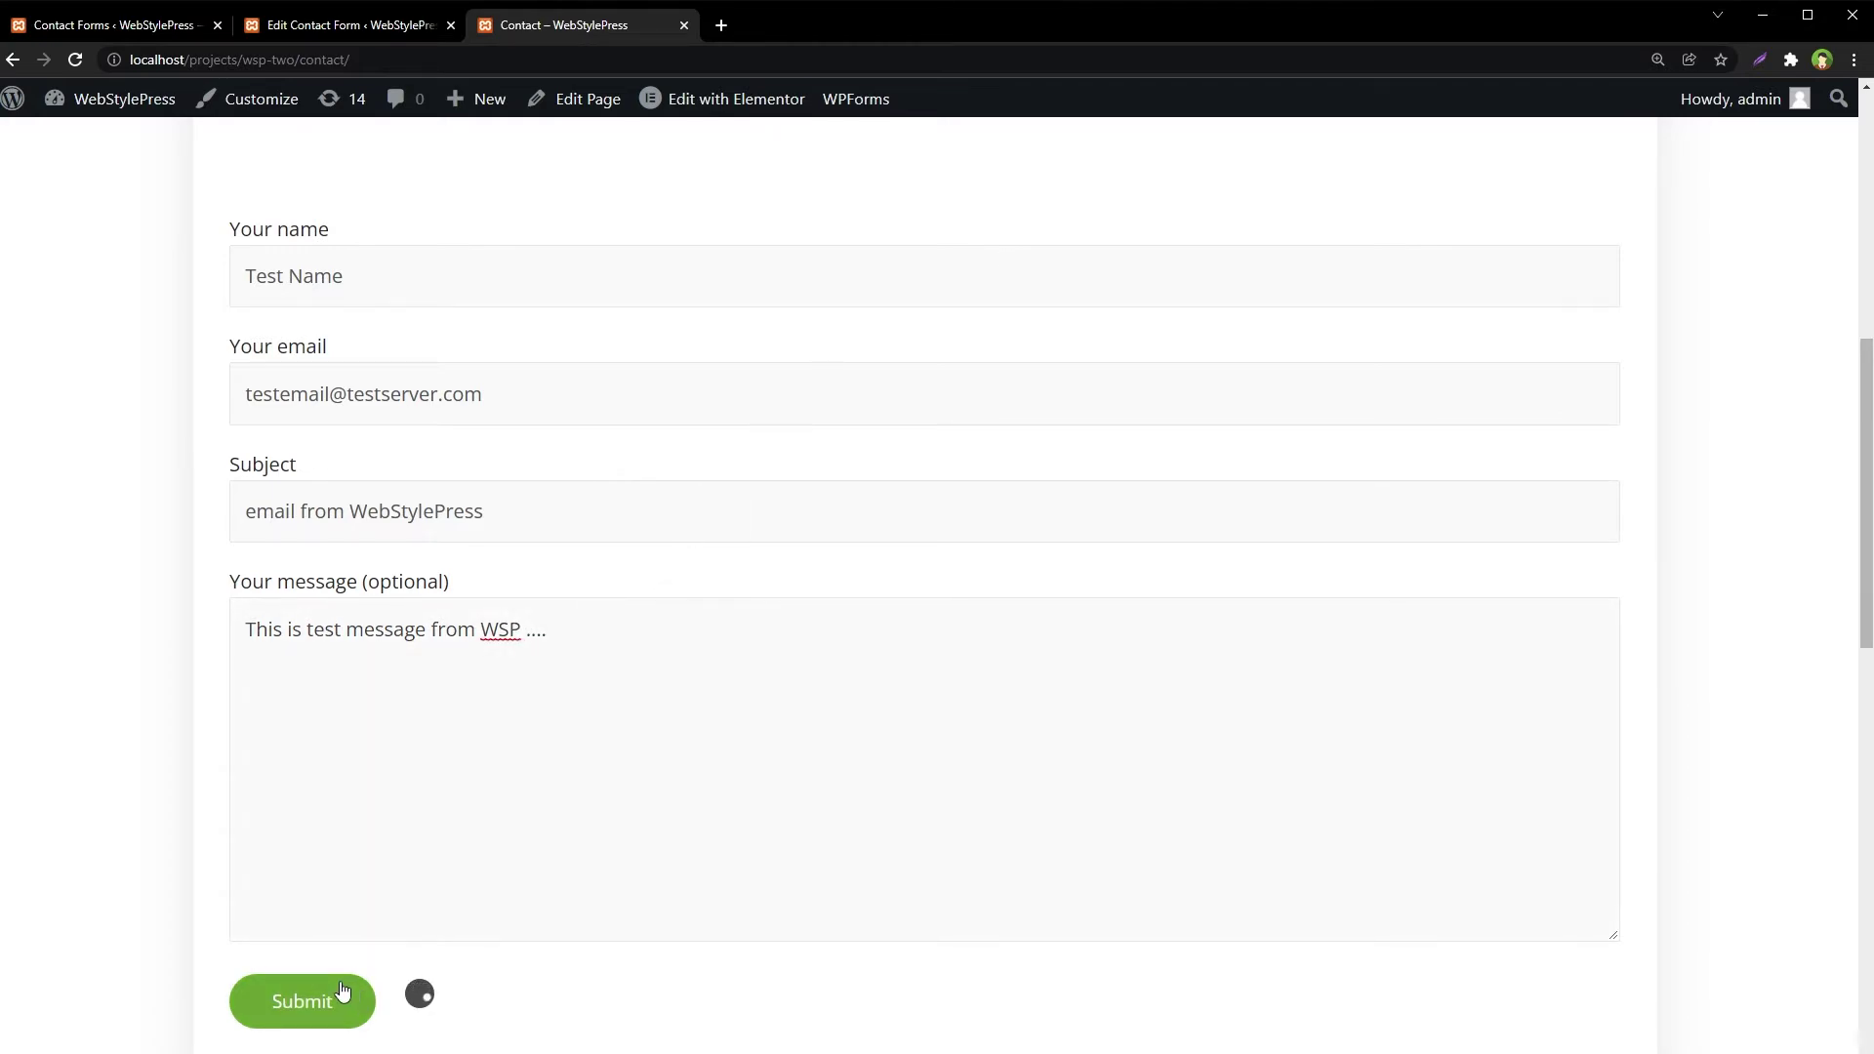
pyautogui.scroll(-3, 109, 811)
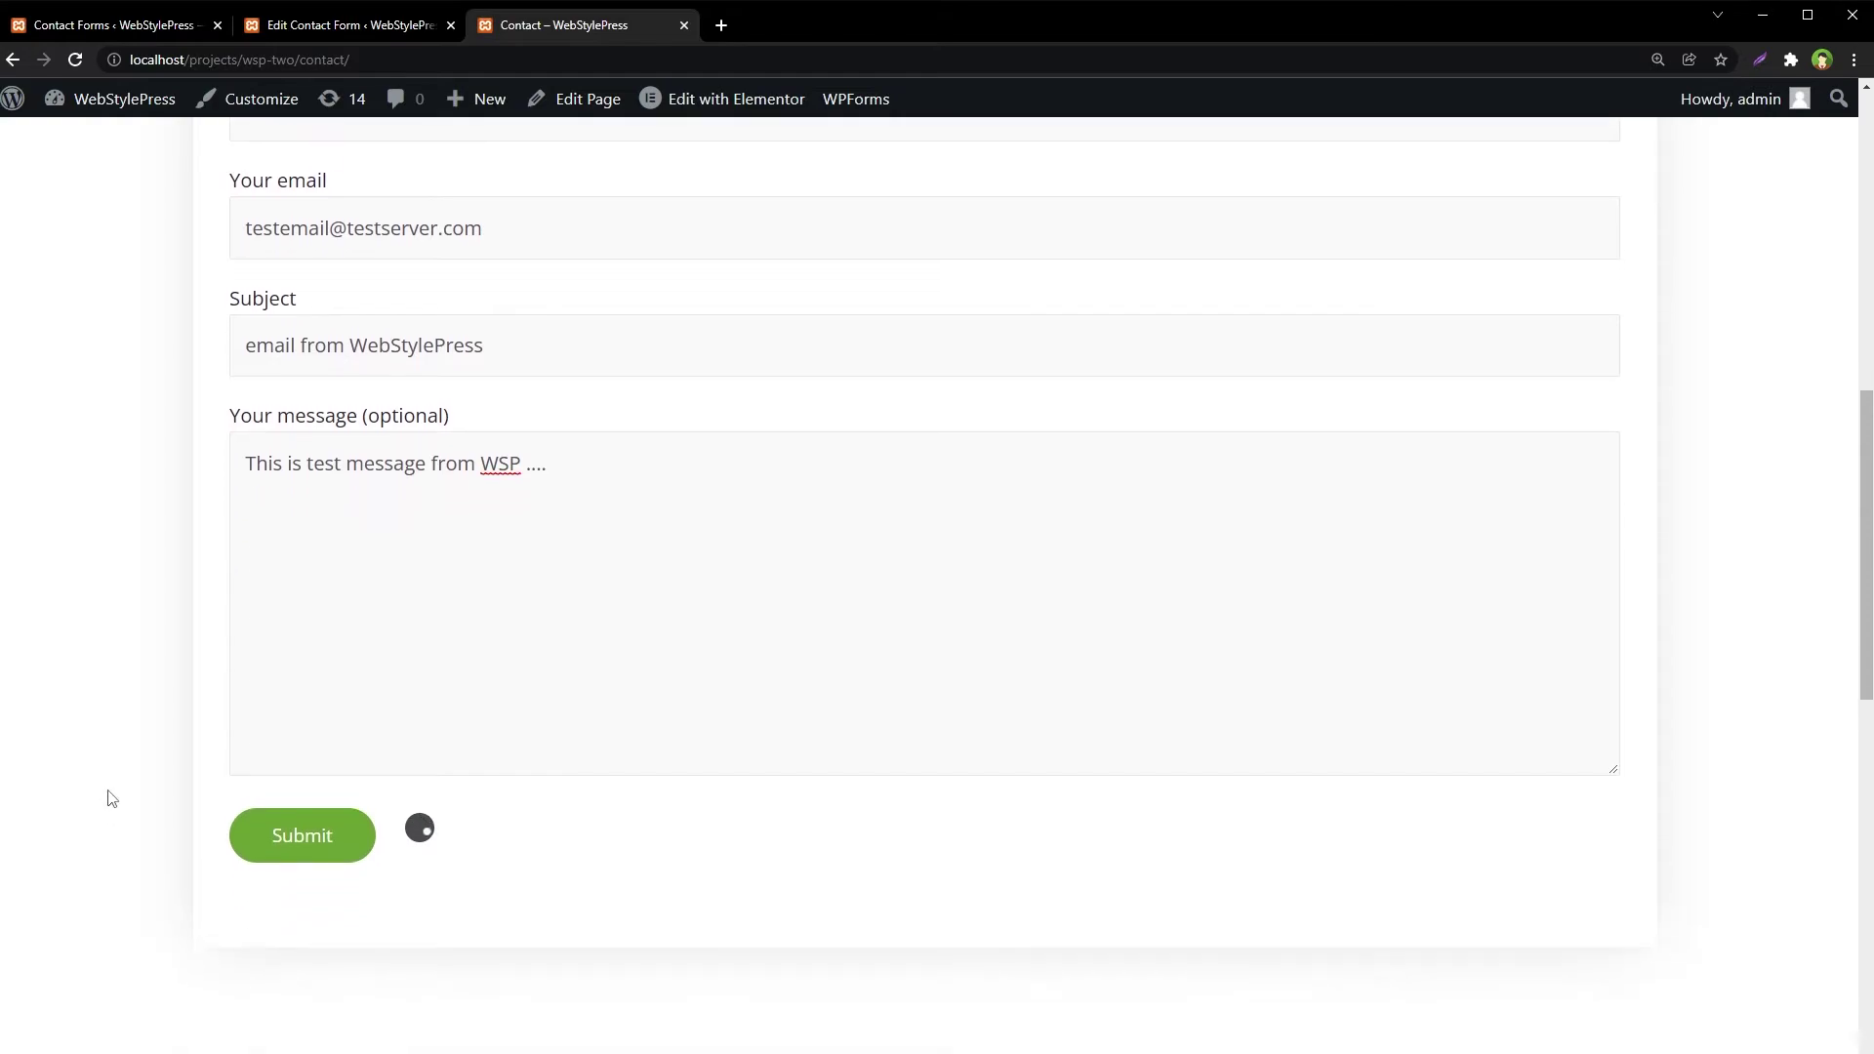
pyautogui.hotkey('ctrl', '-')
pyautogui.hotkey('ctrl', '-')
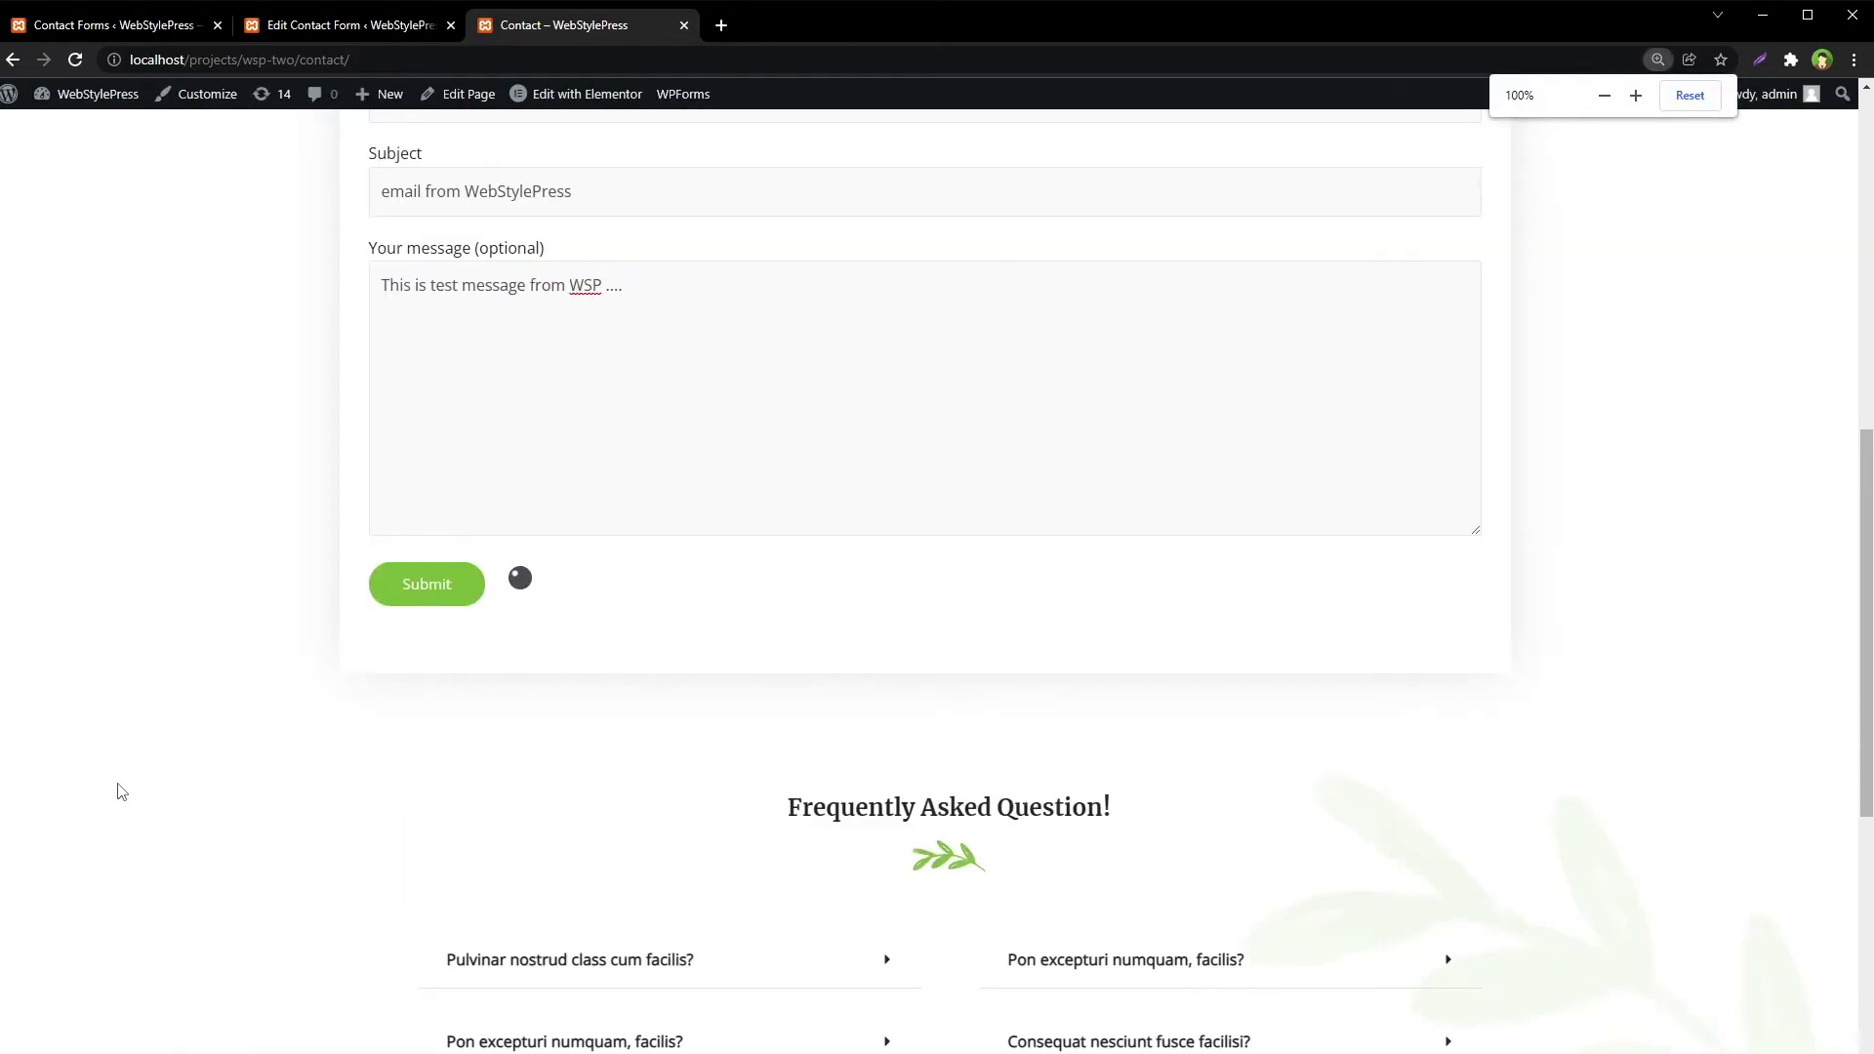
pyautogui.scroll(3, 100, 869)
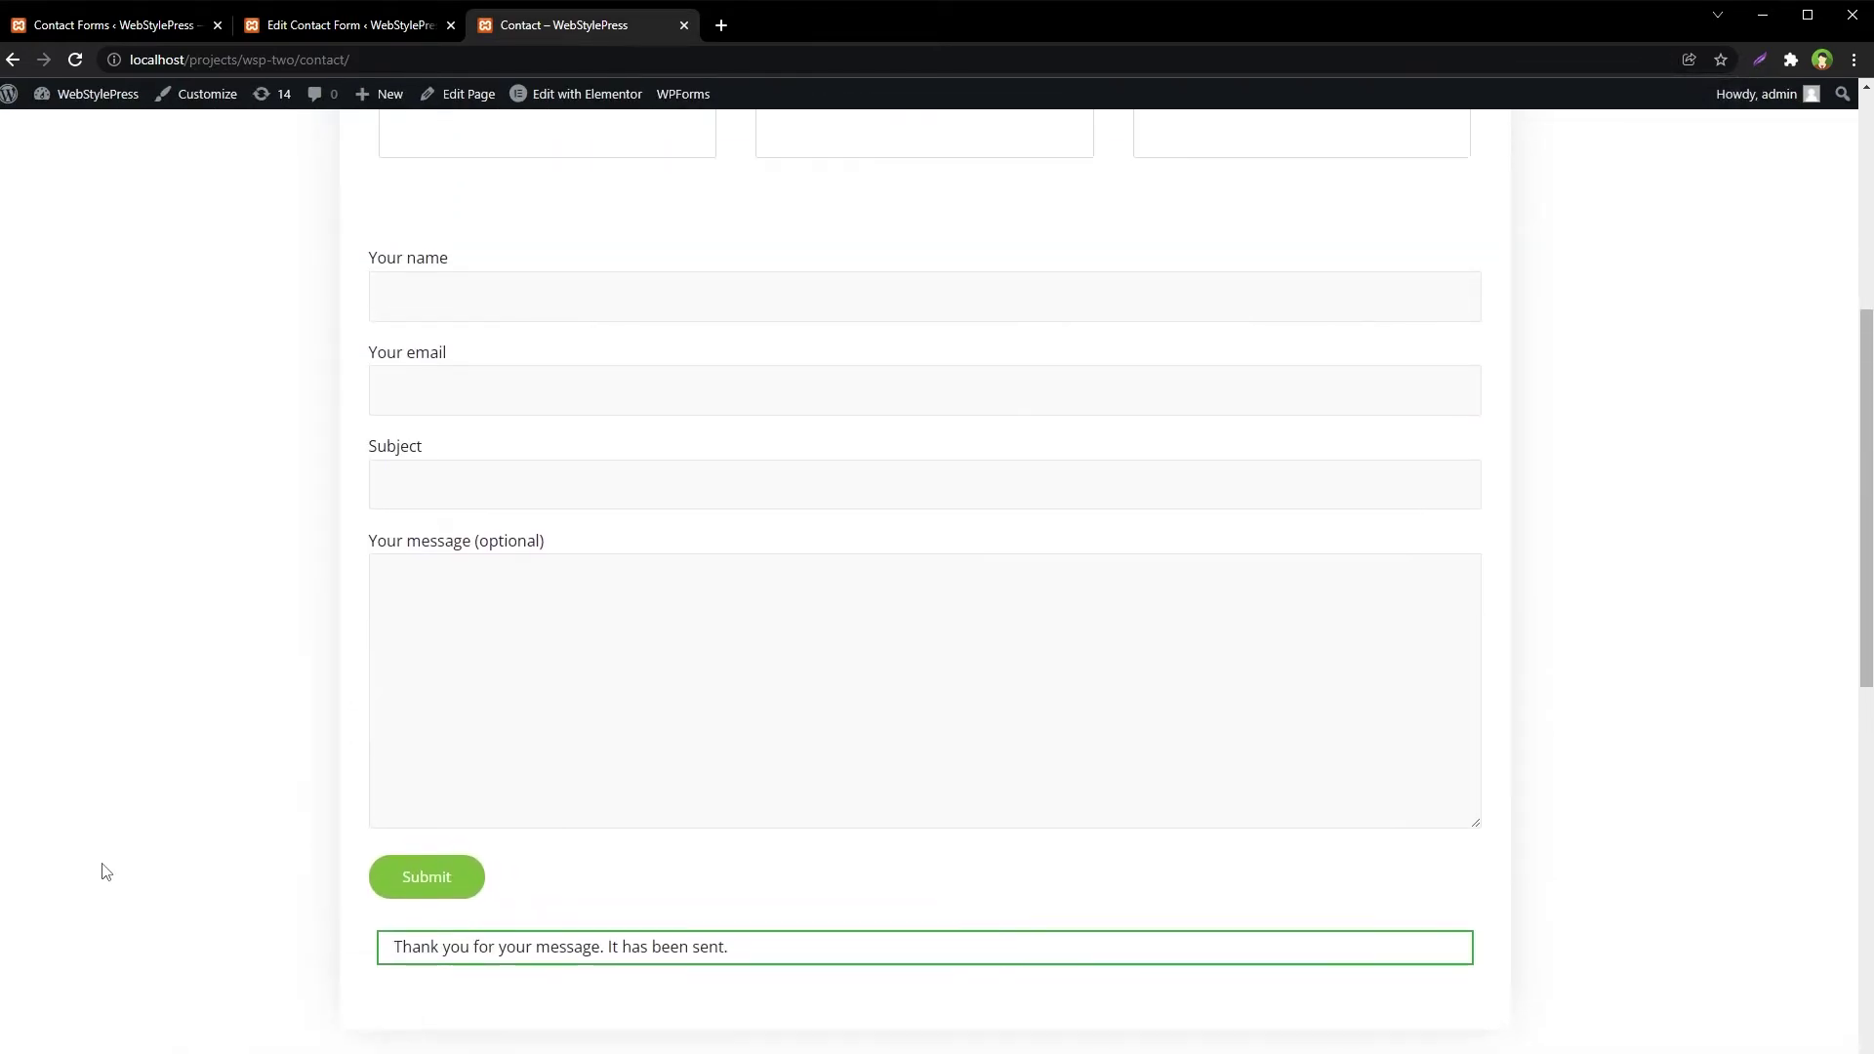
pyautogui.scroll(6, 775, 676)
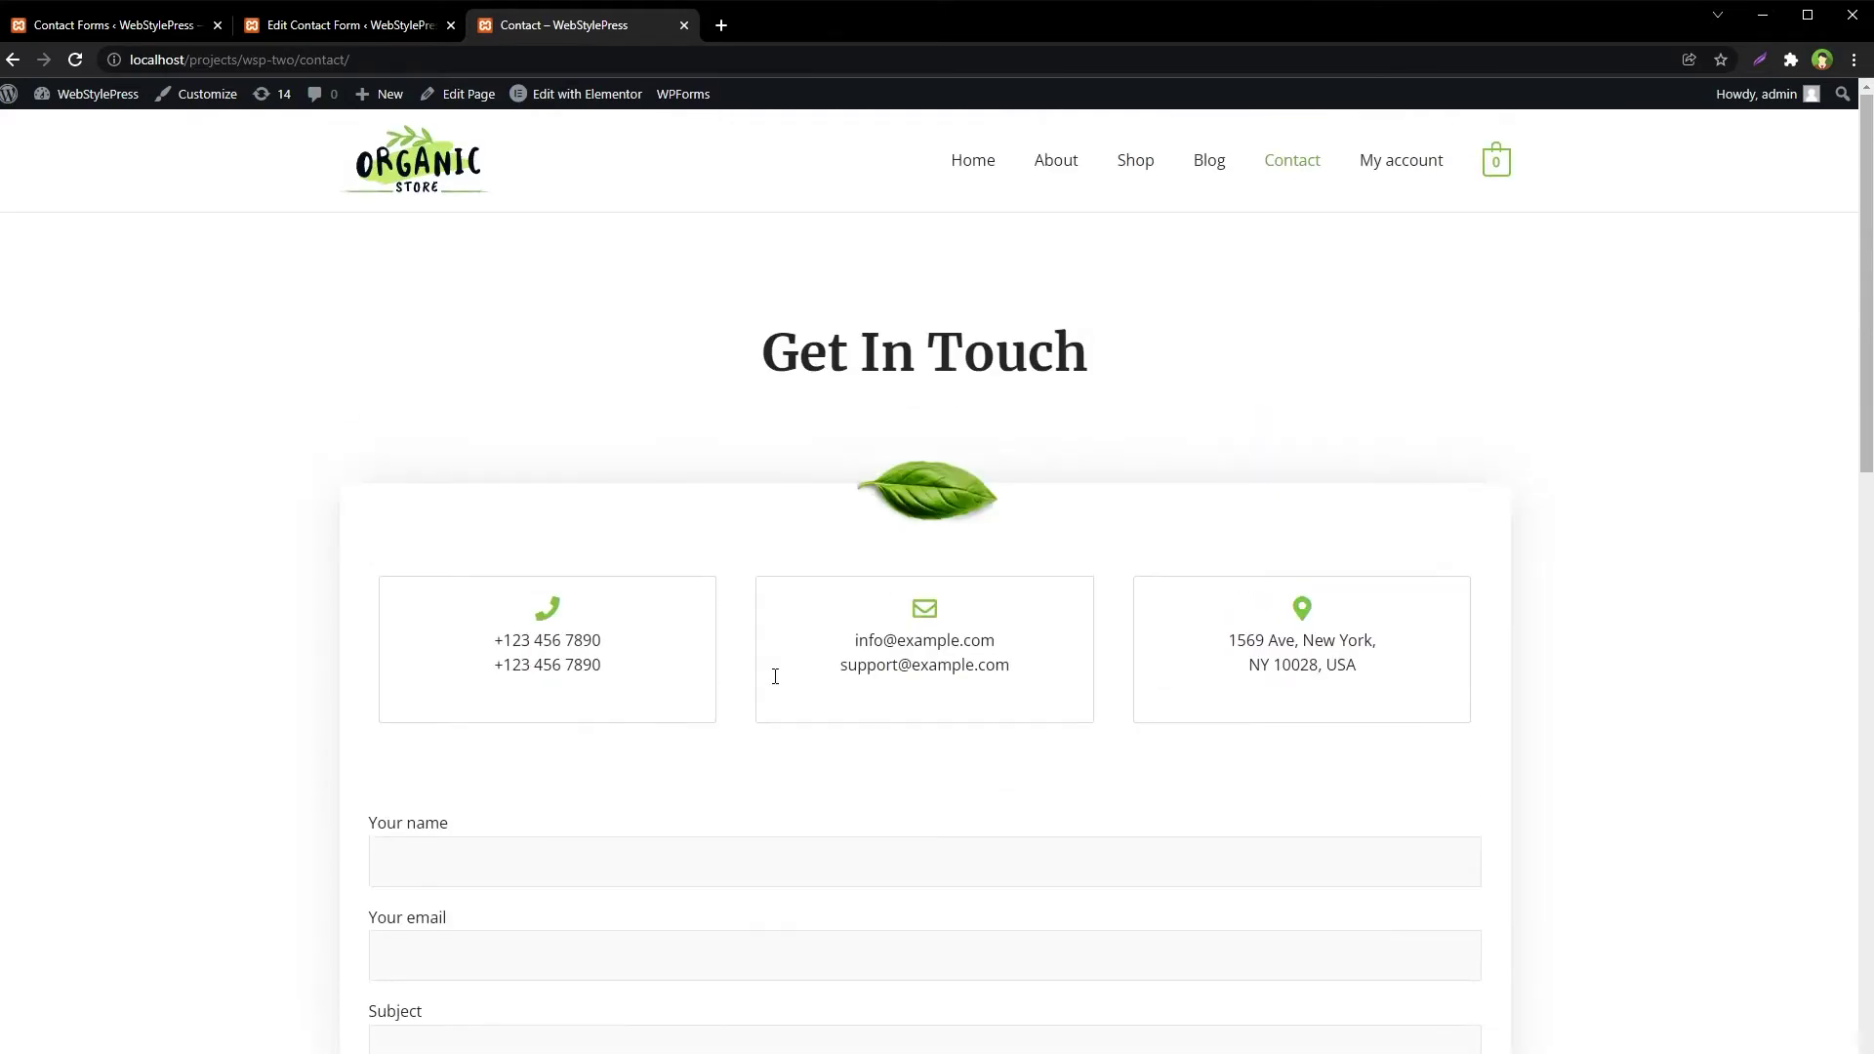
pyautogui.scroll(-9, 765, 697)
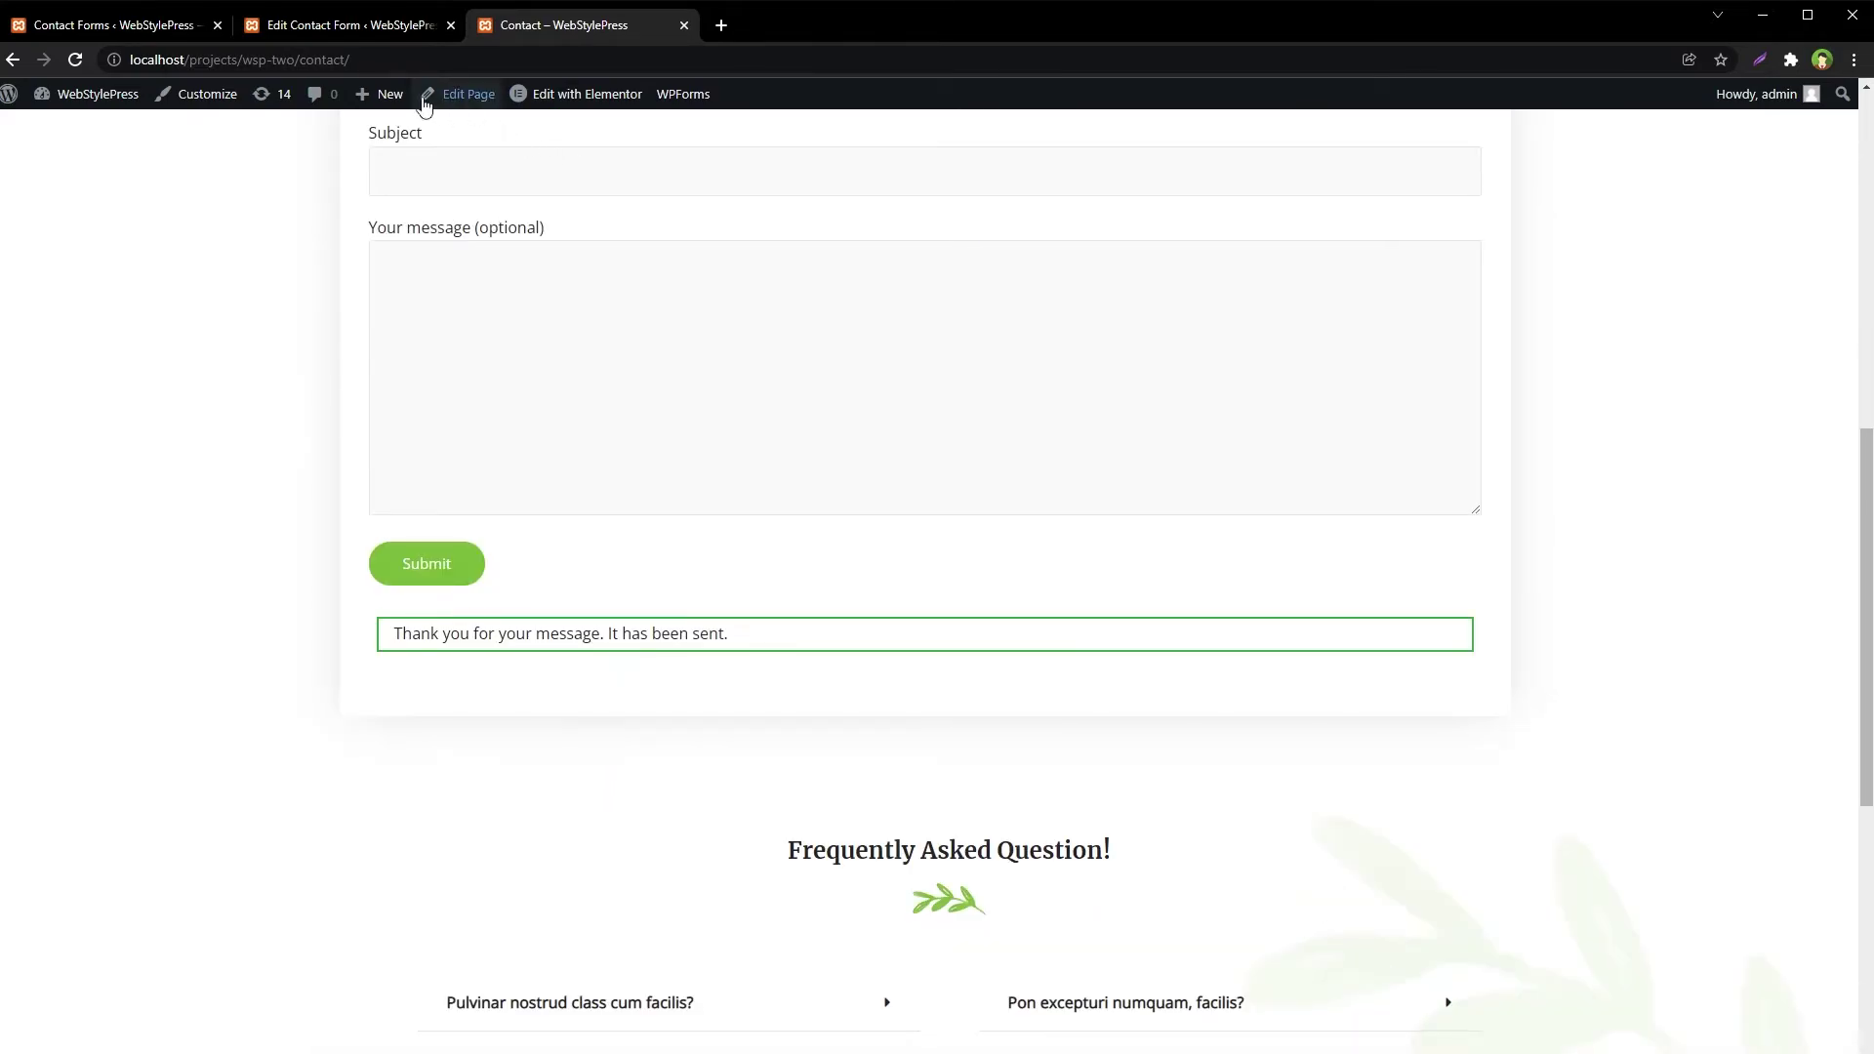
# Refresh the CFDB7 Contact Forms List, which now counts 1 entry for Contact form 1
pyautogui.click(322, 27)
pyautogui.click(107, 24)
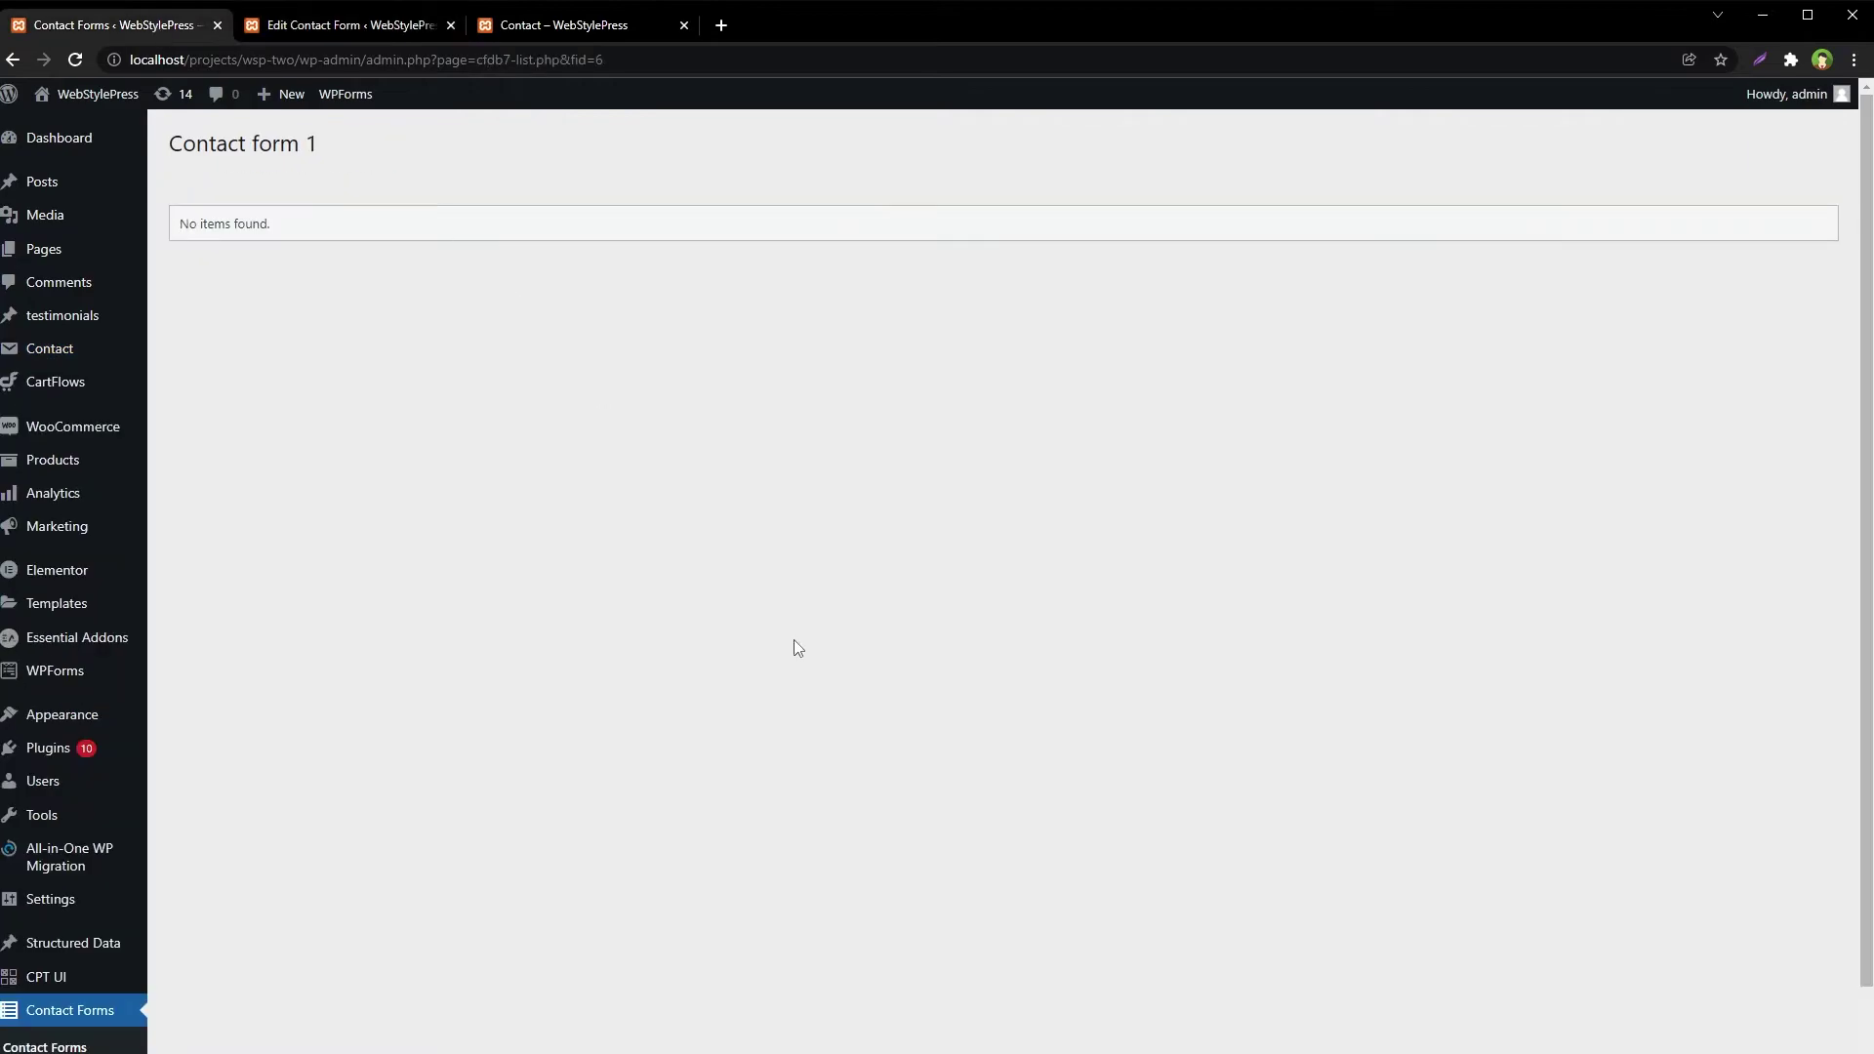
pyautogui.scroll(-2, 797, 648)
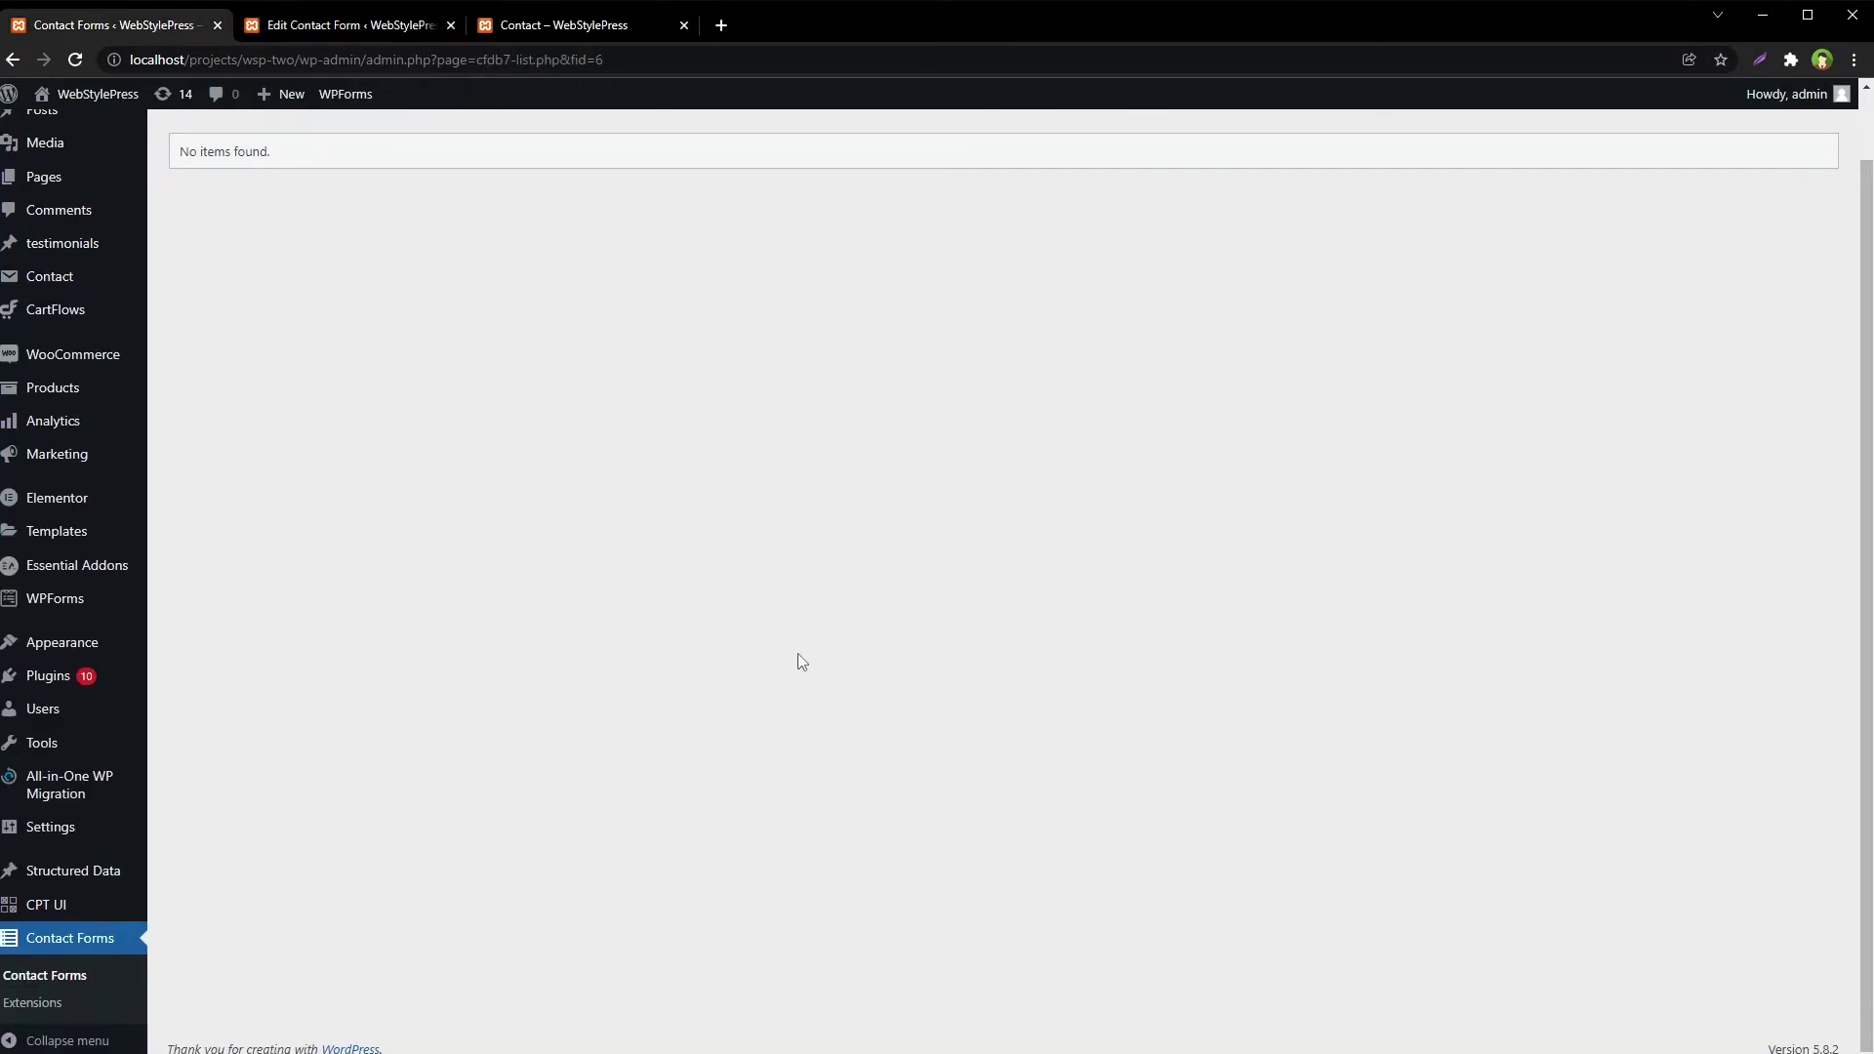
pyautogui.click(62, 975)
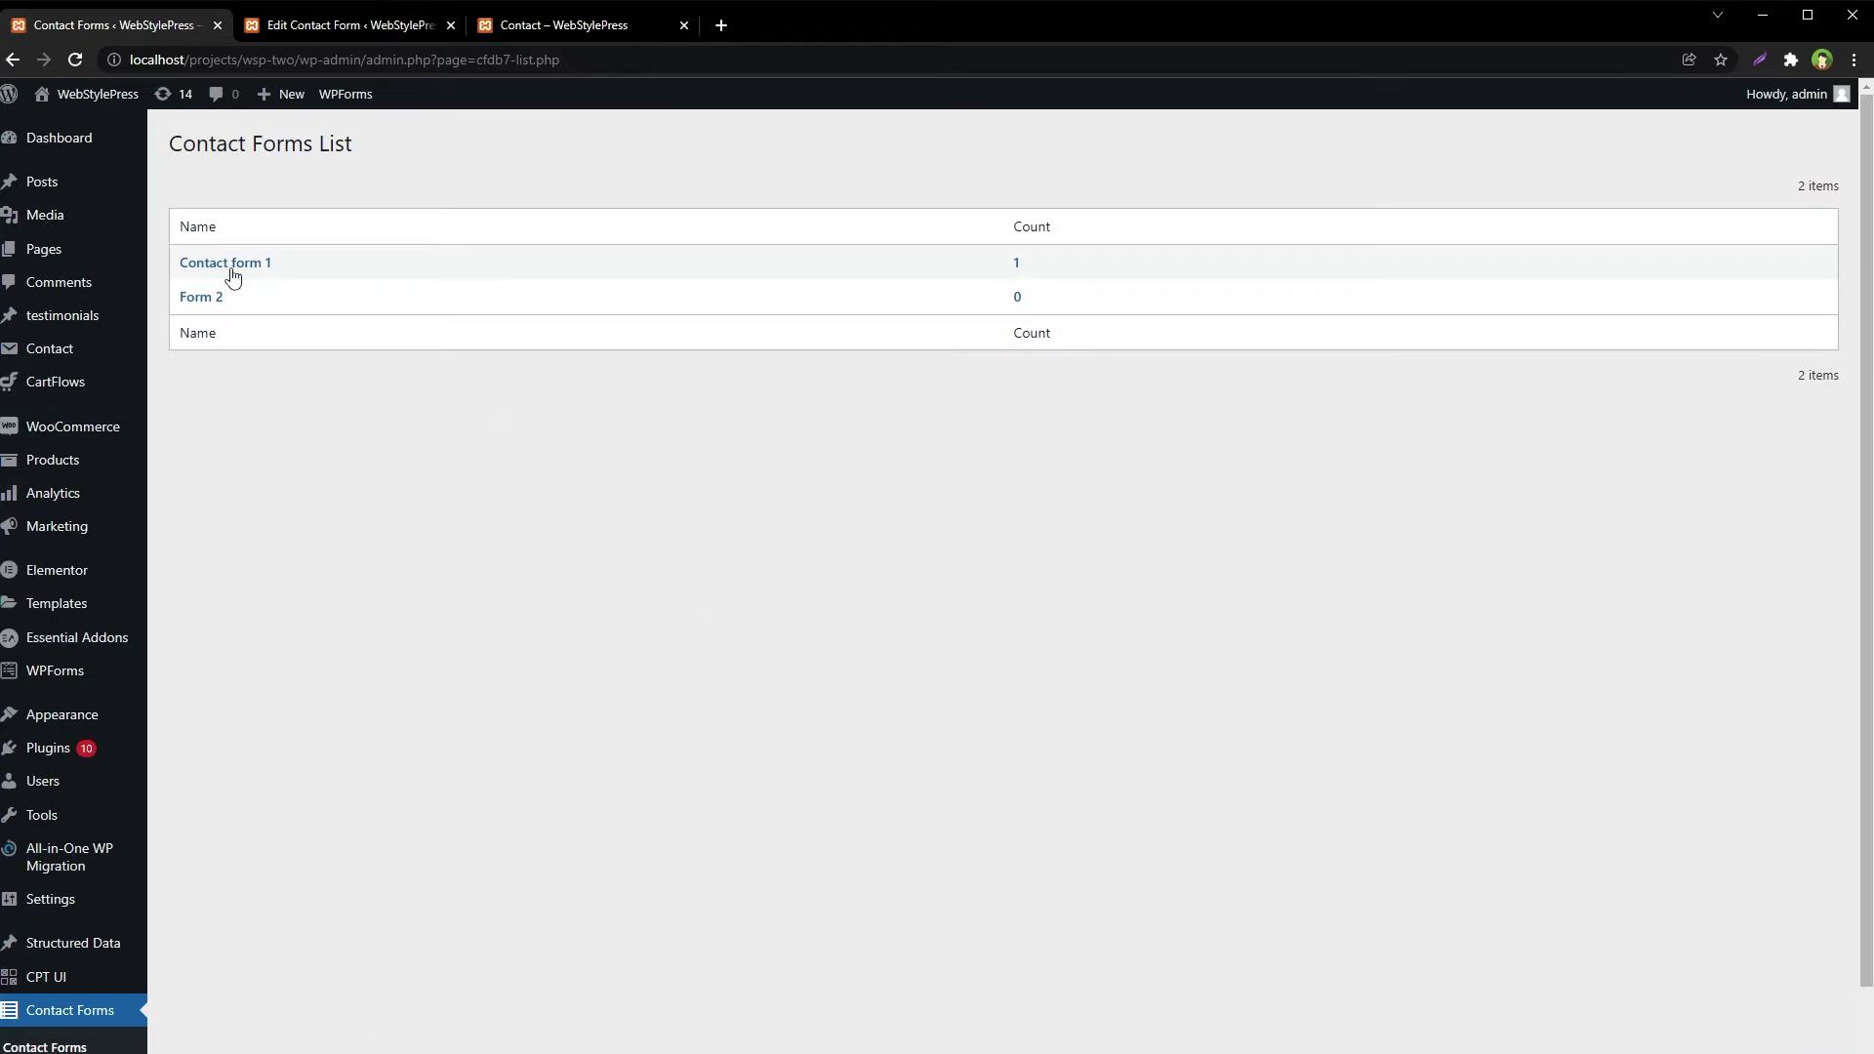
pyautogui.moveTo(269, 262); pyautogui.dragTo(182, 264)
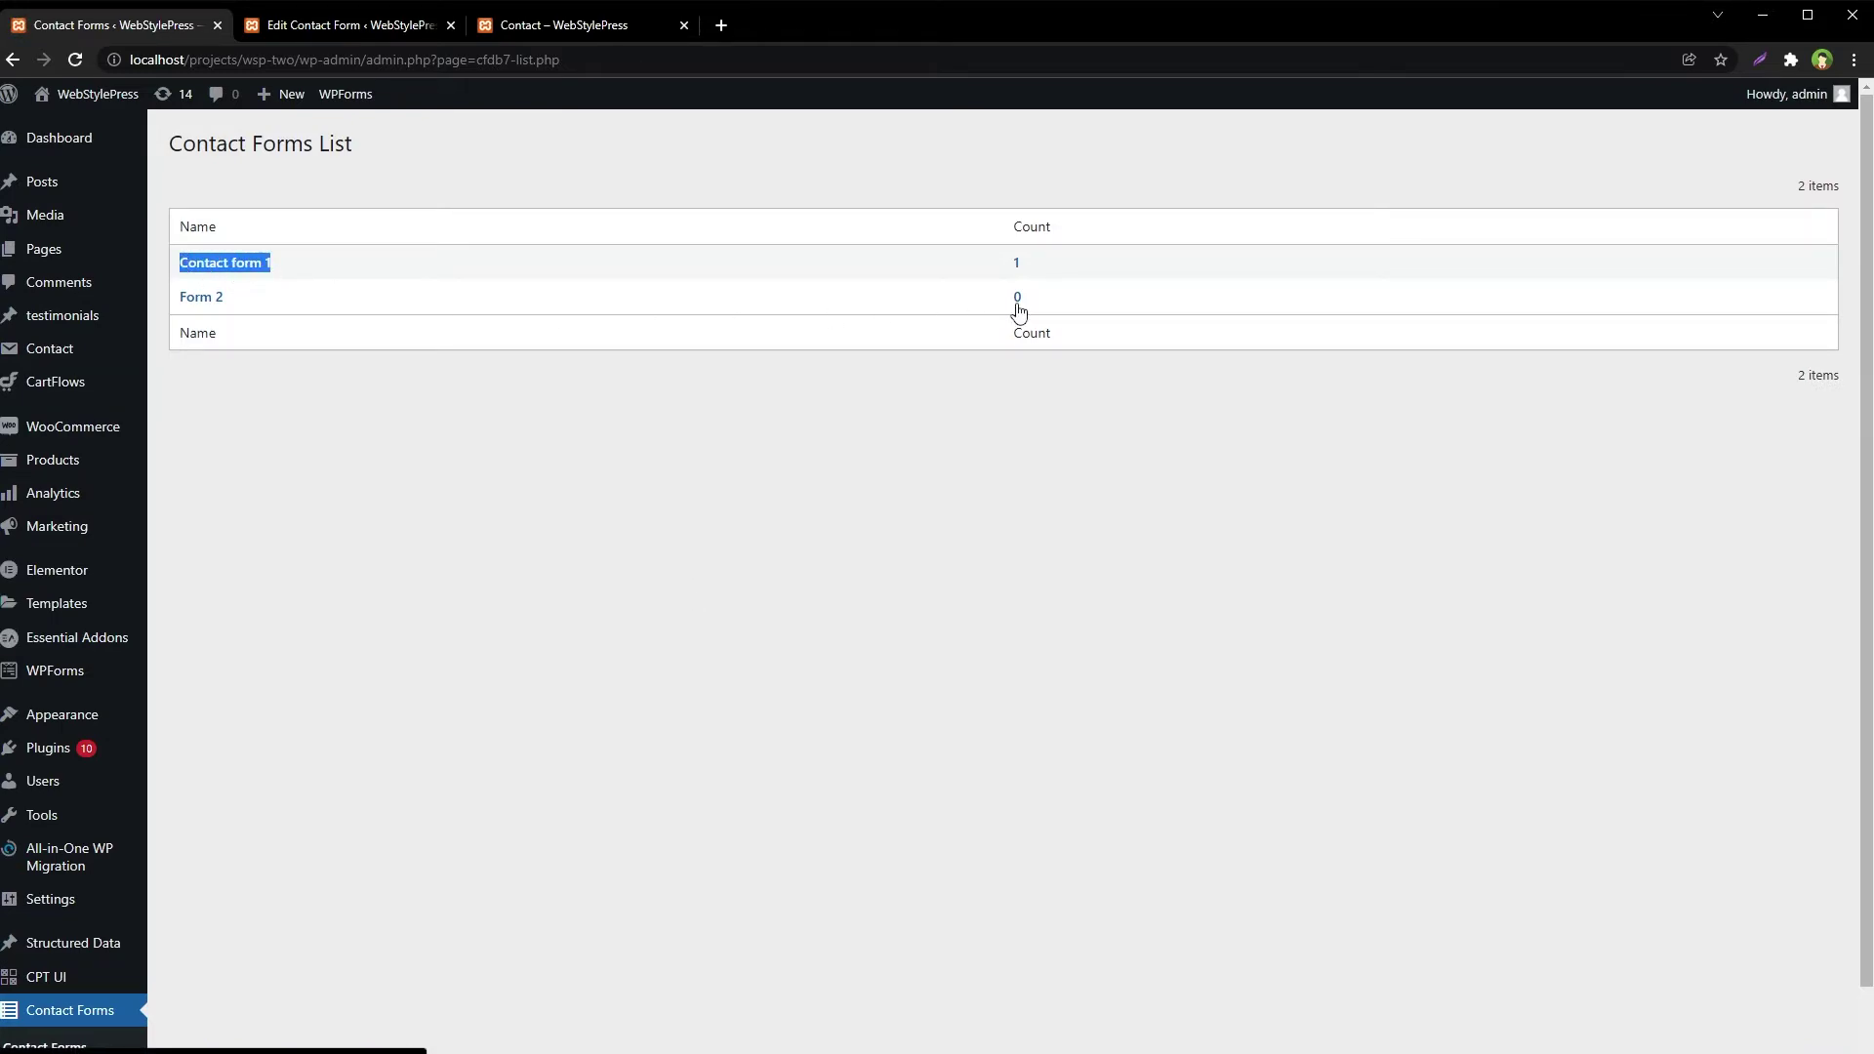
pyautogui.moveTo(1042, 264); pyautogui.dragTo(1005, 264)
# Open Contact form 1's entries and review the submission's name, email, subject, message and date
pyautogui.click(232, 266)
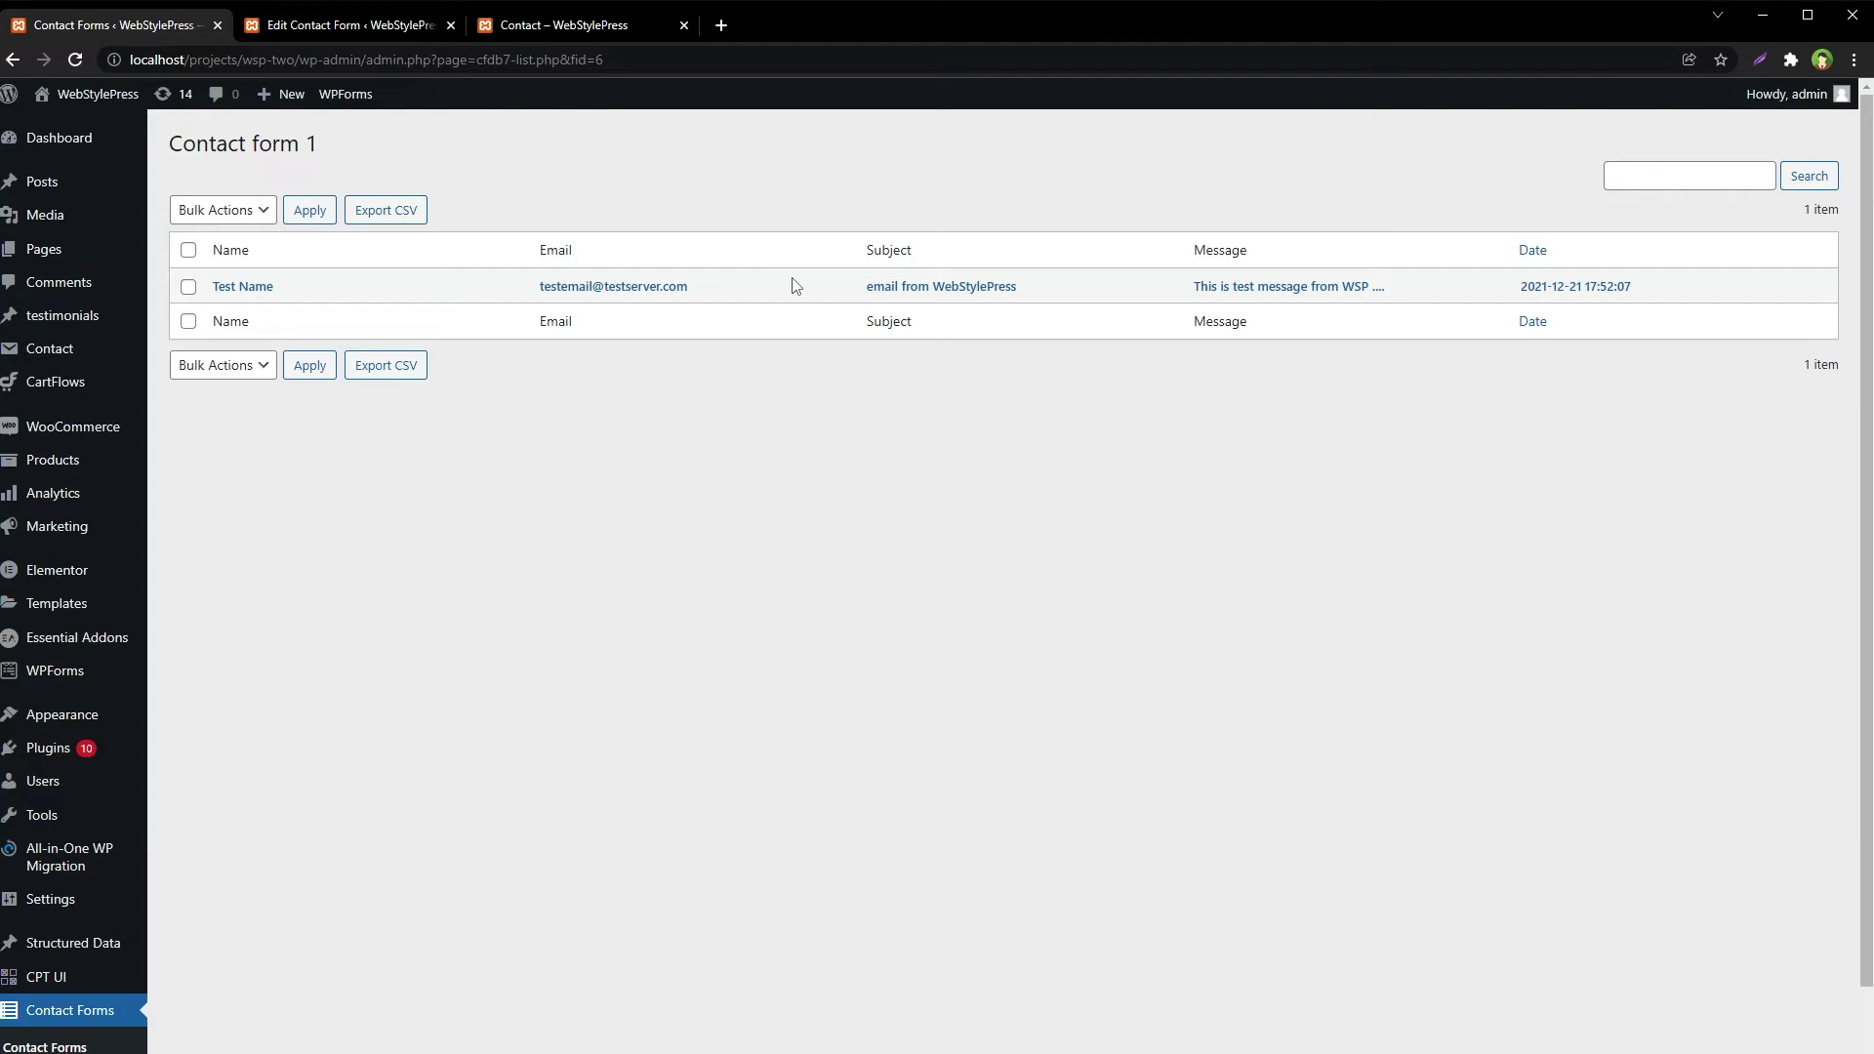
pyautogui.moveTo(273, 285); pyautogui.dragTo(207, 295)
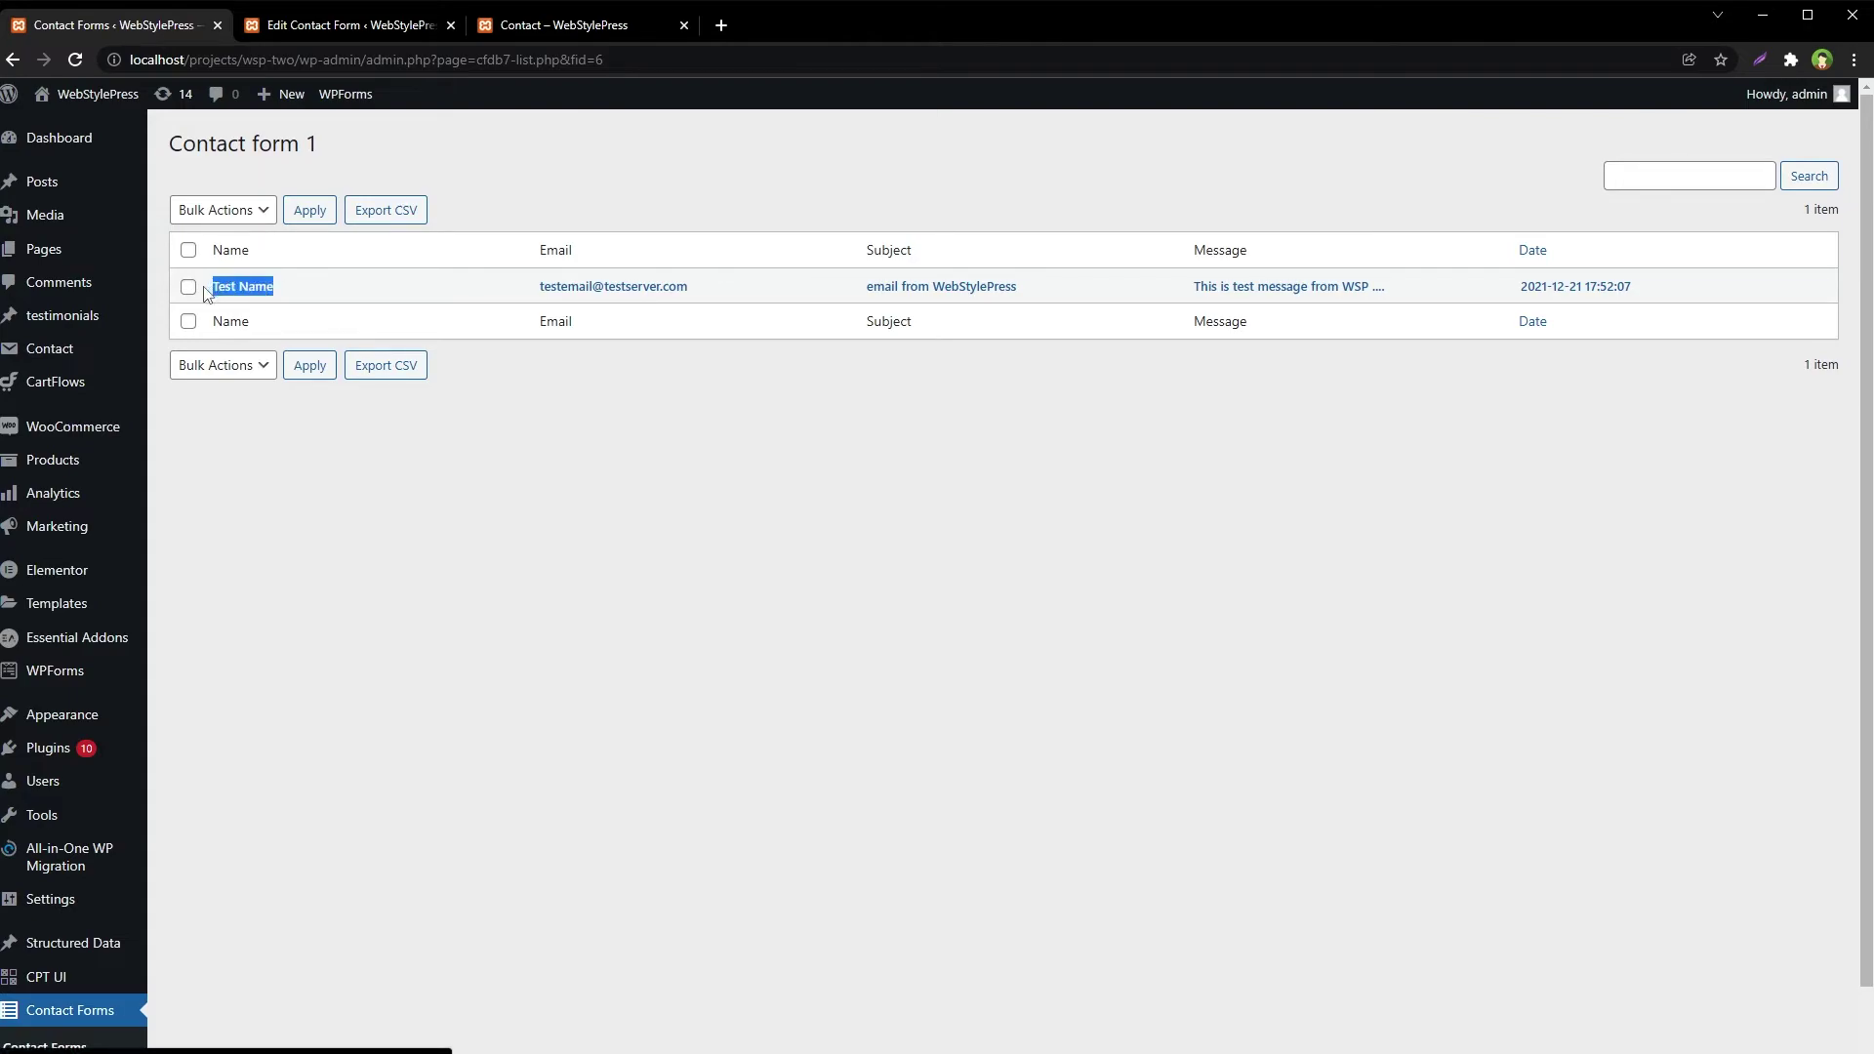
pyautogui.click(778, 385)
pyautogui.moveTo(761, 292); pyautogui.dragTo(516, 297)
pyautogui.click(1072, 312)
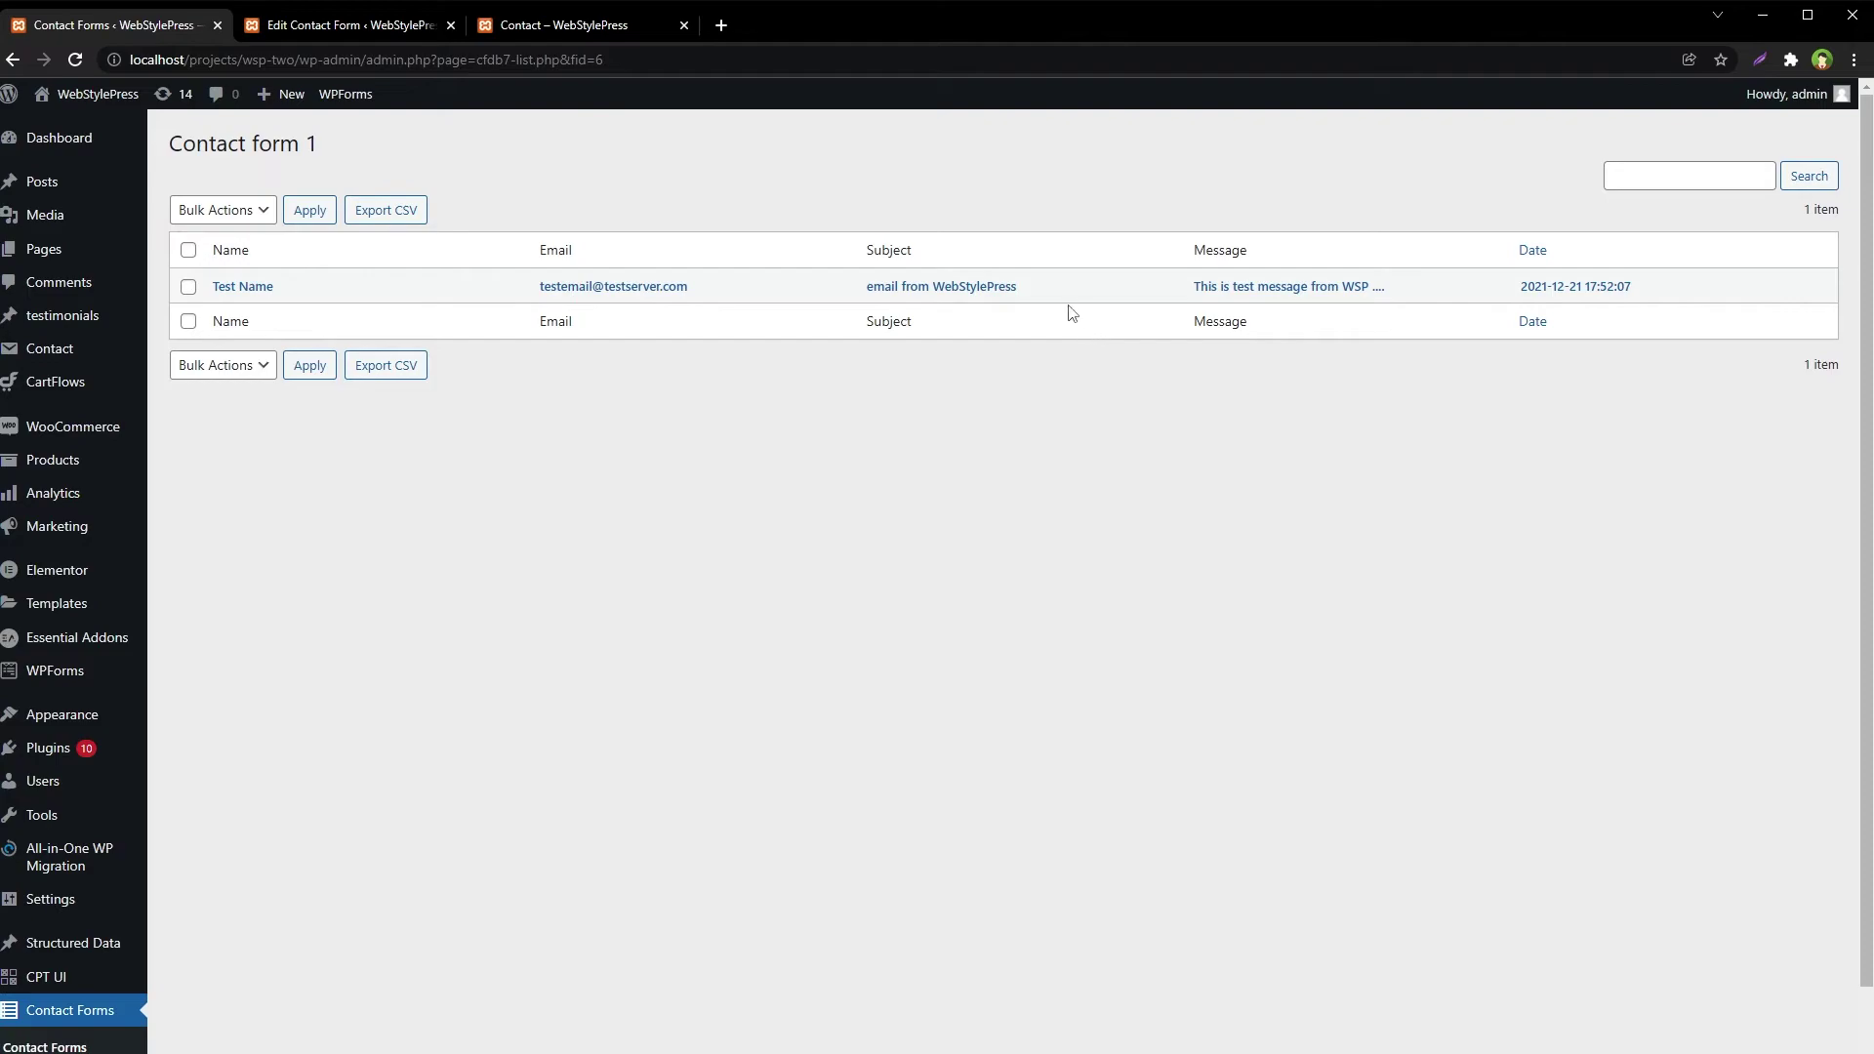
pyautogui.moveTo(1072, 312); pyautogui.dragTo(836, 290)
pyautogui.click(1327, 367)
pyautogui.moveTo(1632, 289); pyautogui.dragTo(356, 372)
pyautogui.click(475, 519)
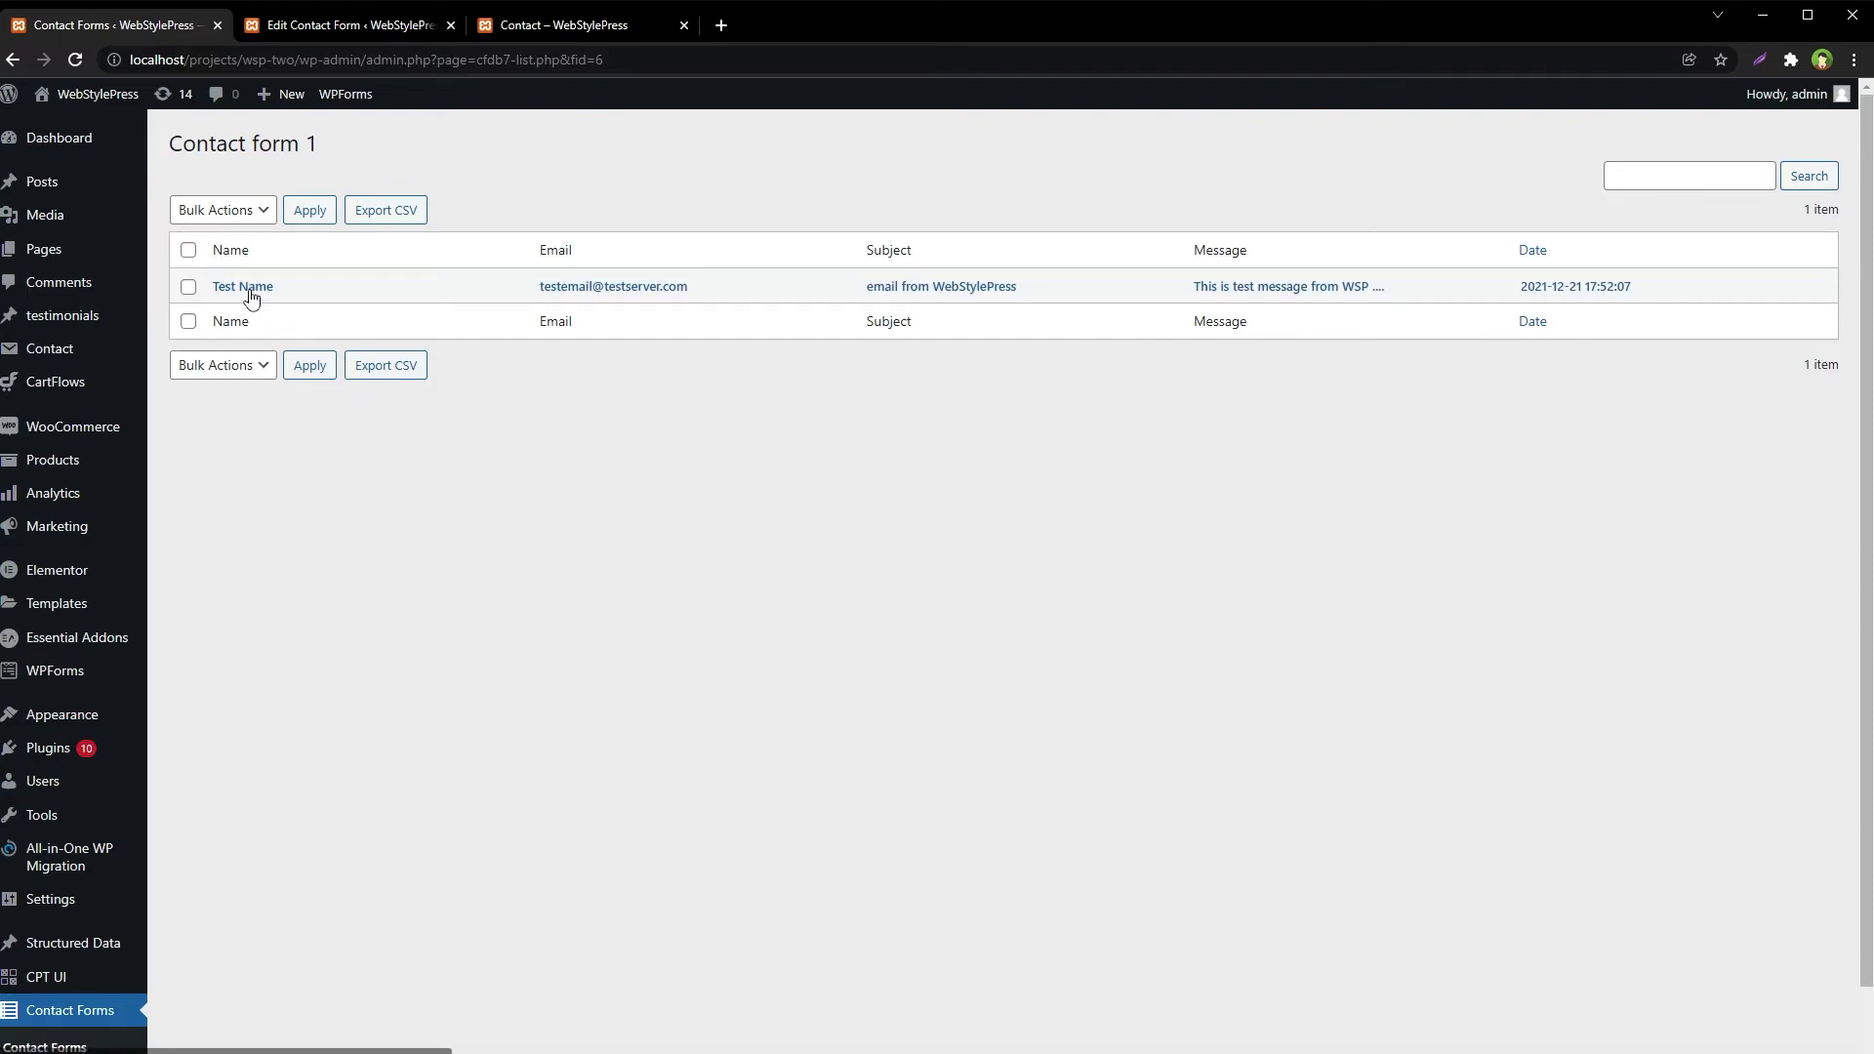
# Read the Test Name submission's detail view enlarged, then return to the Contact Forms List
pyautogui.click(250, 292)
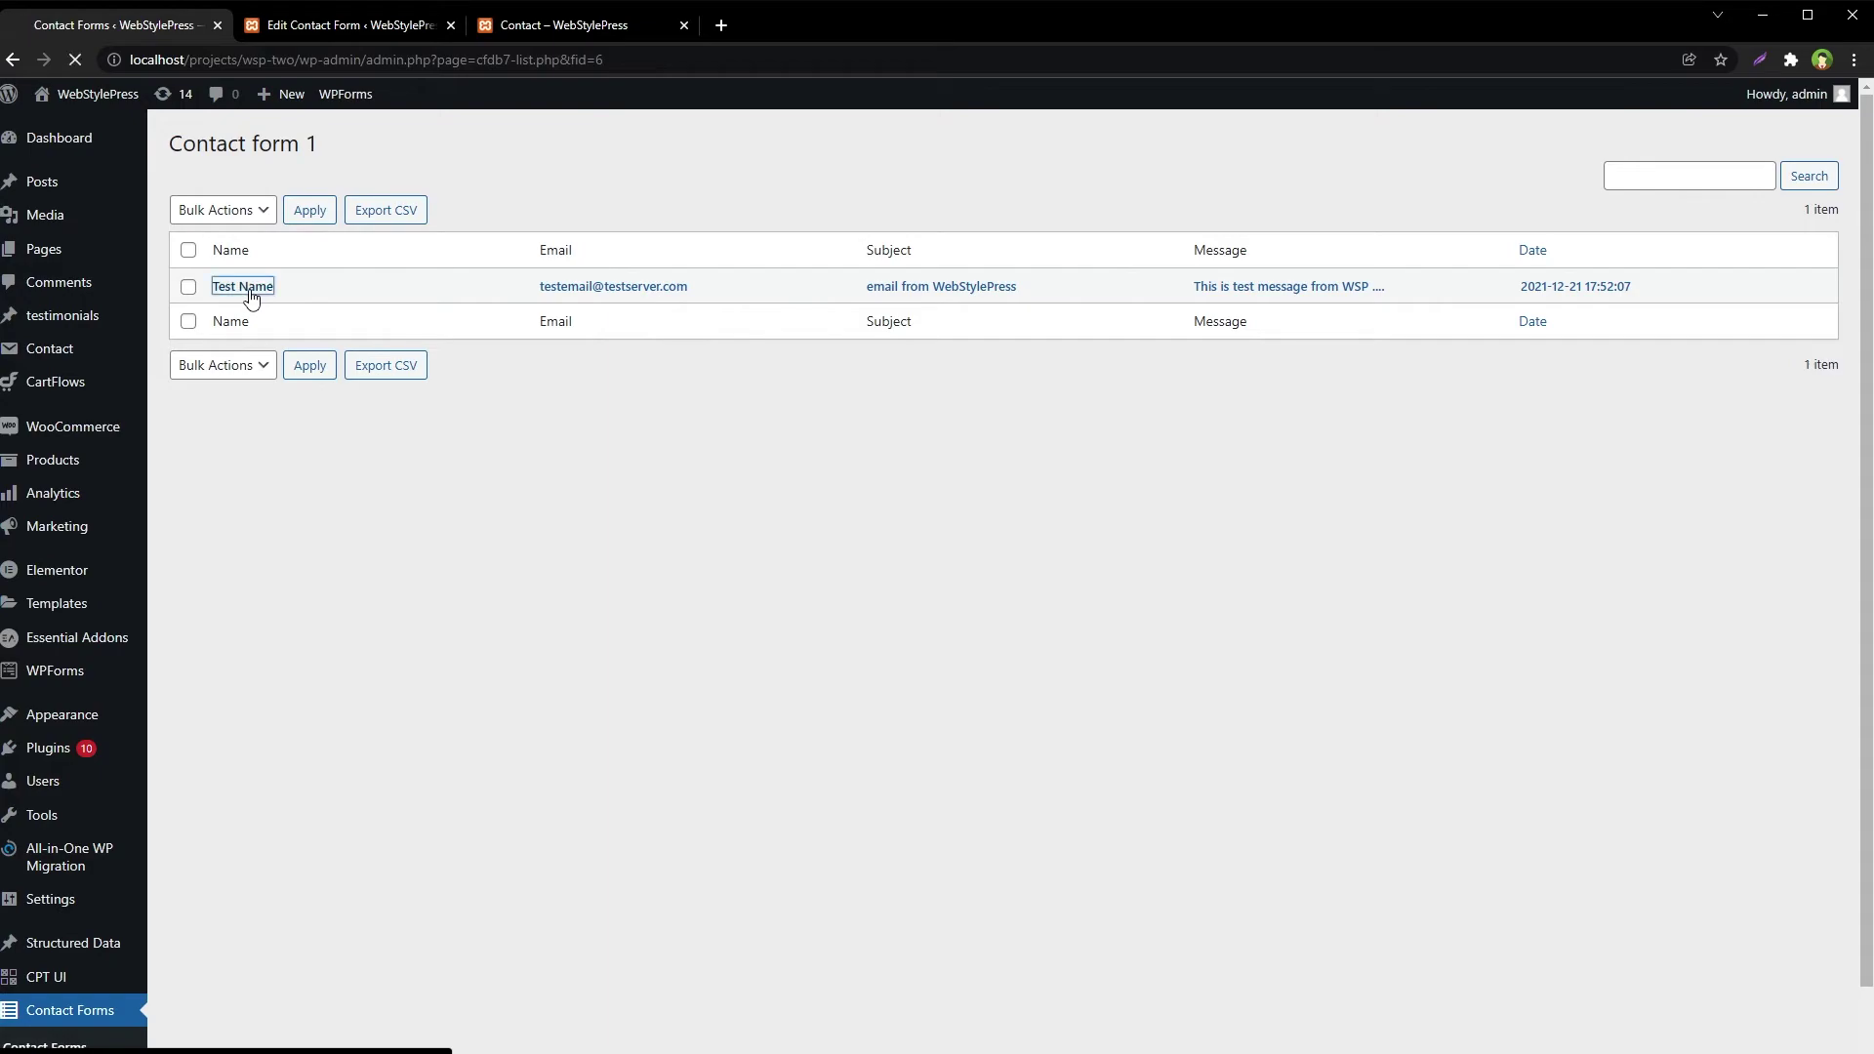
pyautogui.hotkey('ctrl', '+')
pyautogui.hotkey('ctrl', '+')
pyautogui.hotkey('ctrl', '+')
pyautogui.hotkey('ctrl', '+')
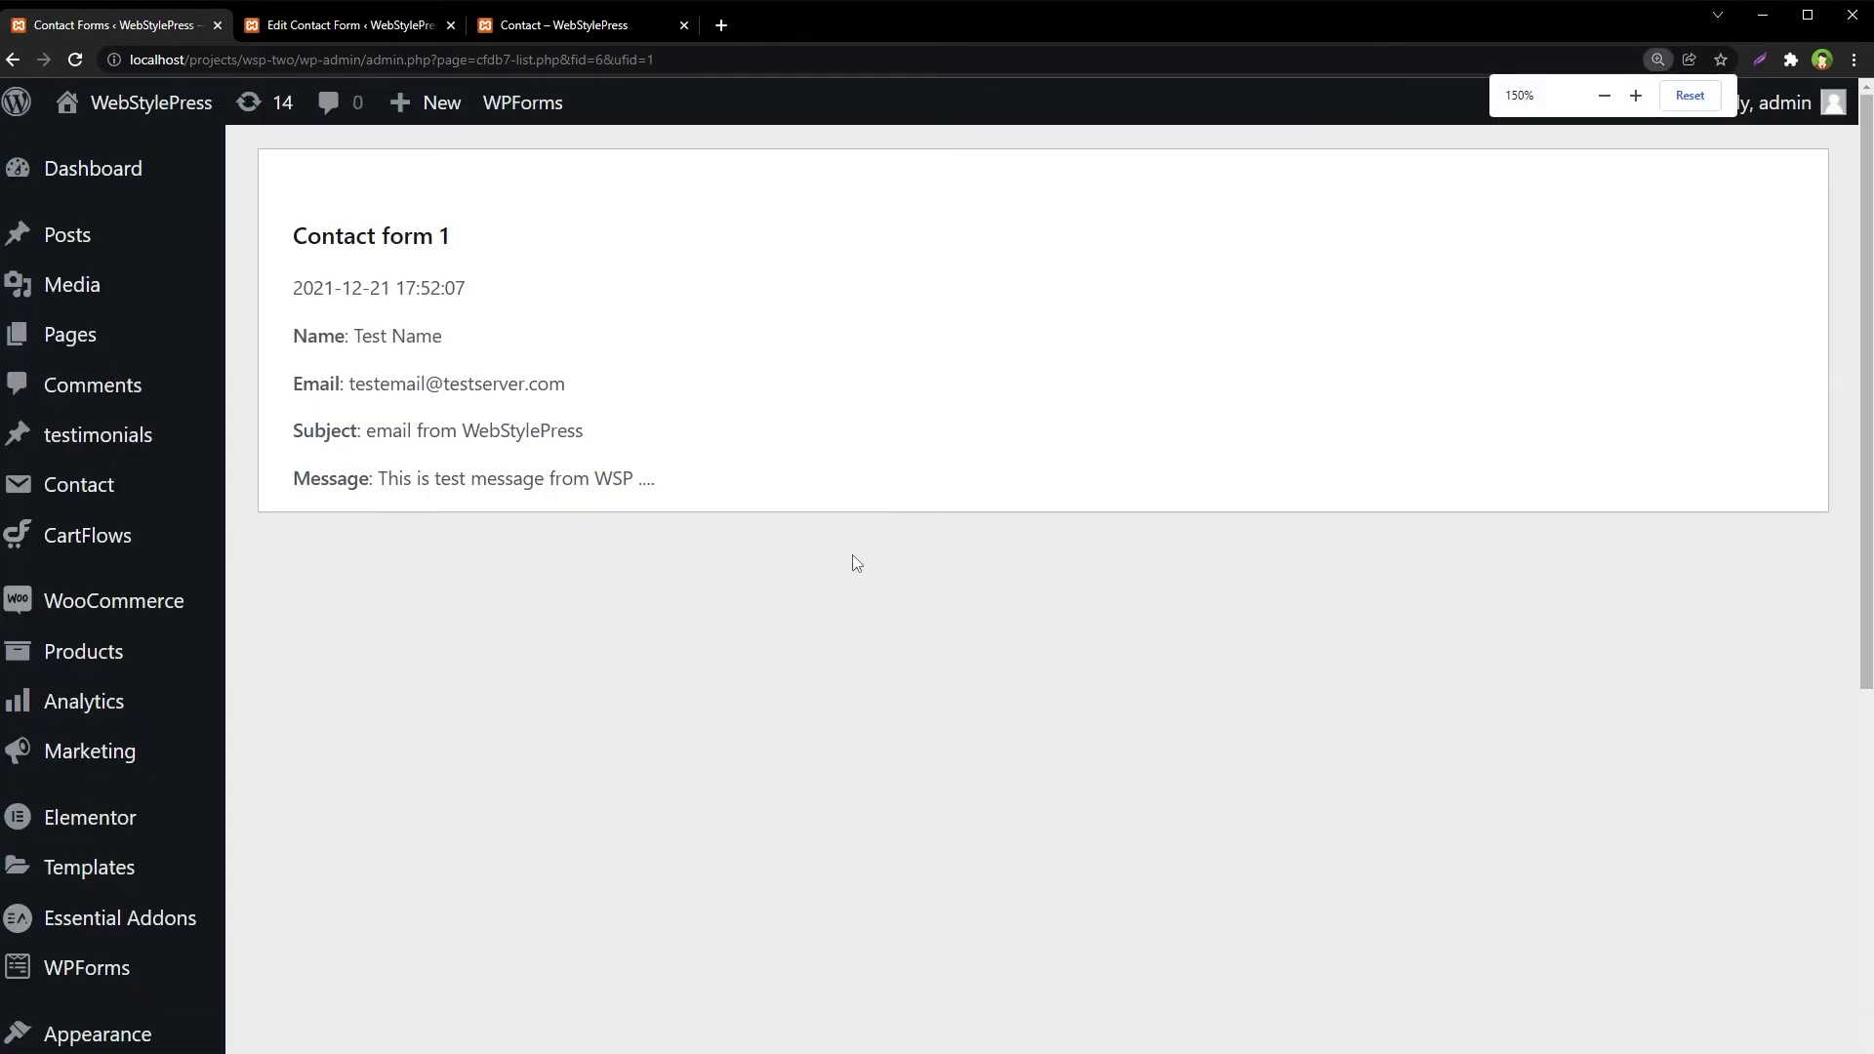
pyautogui.moveTo(343, 325); pyautogui.dragTo(840, 539)
pyautogui.click(845, 544)
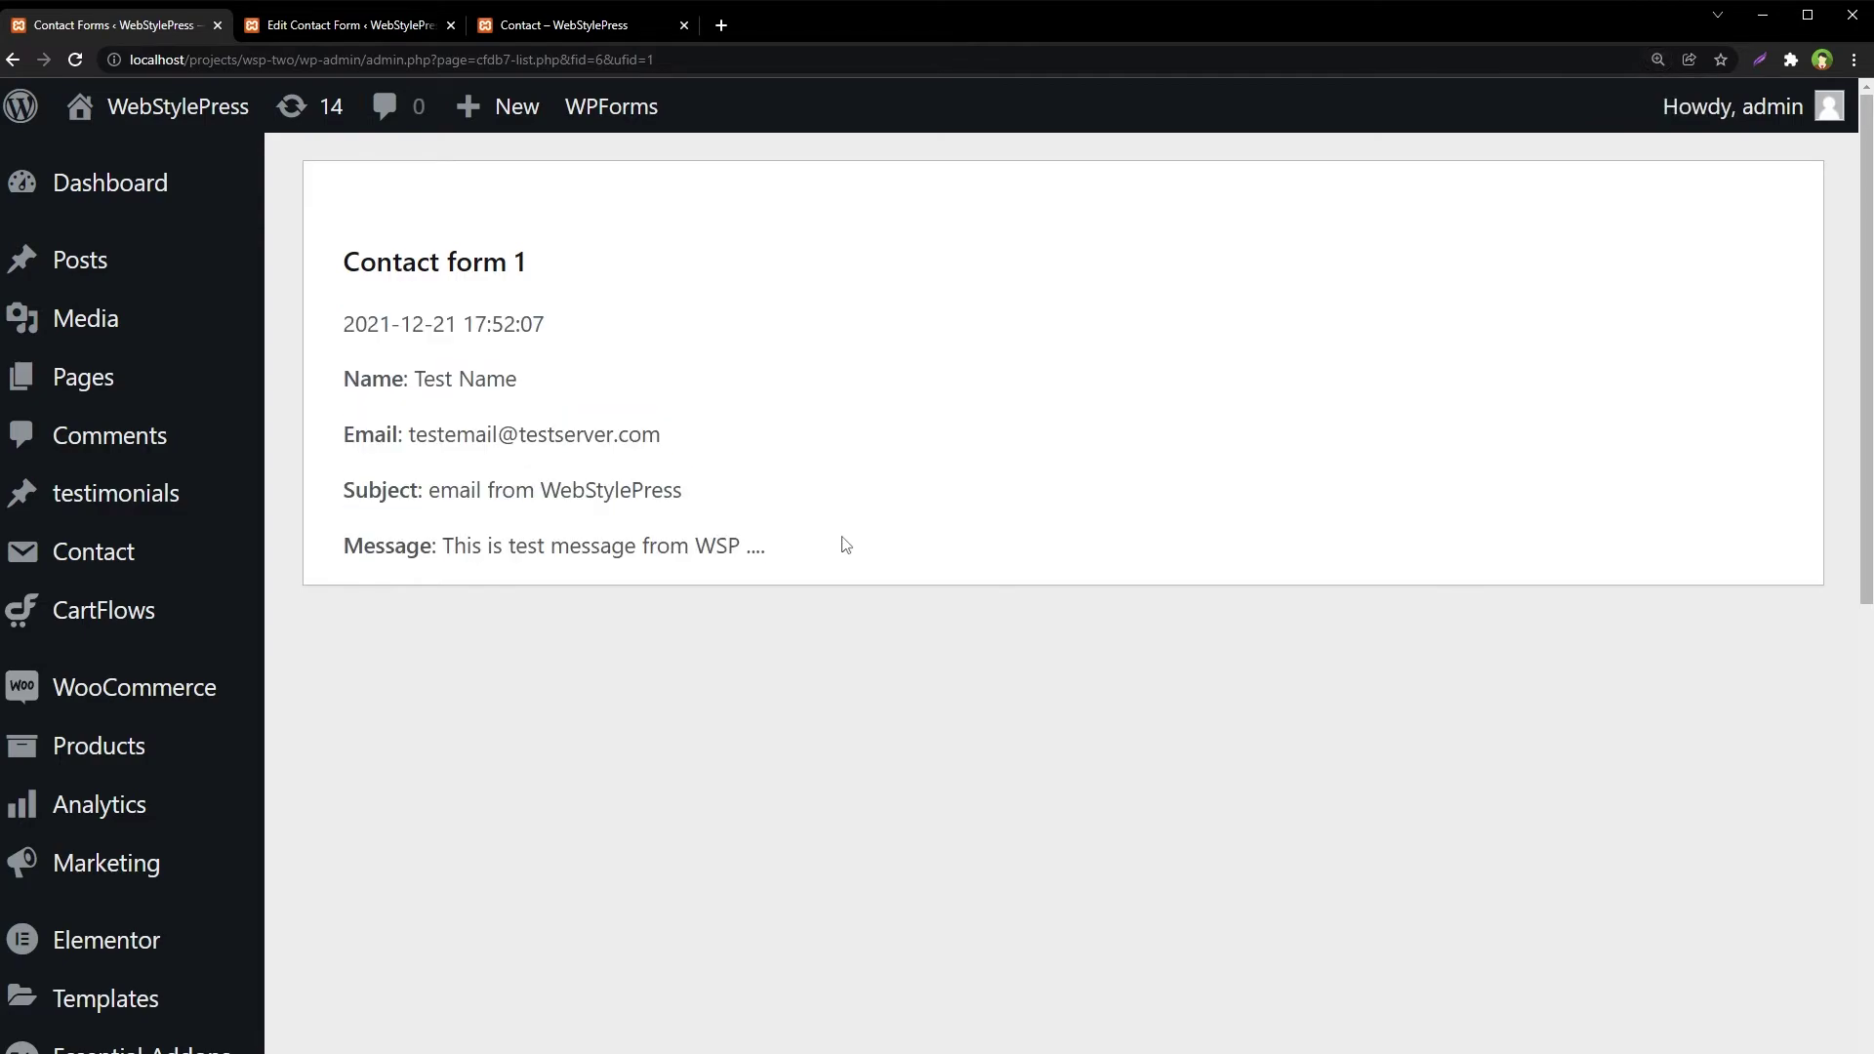
pyautogui.hotkey('ctrl', '0')
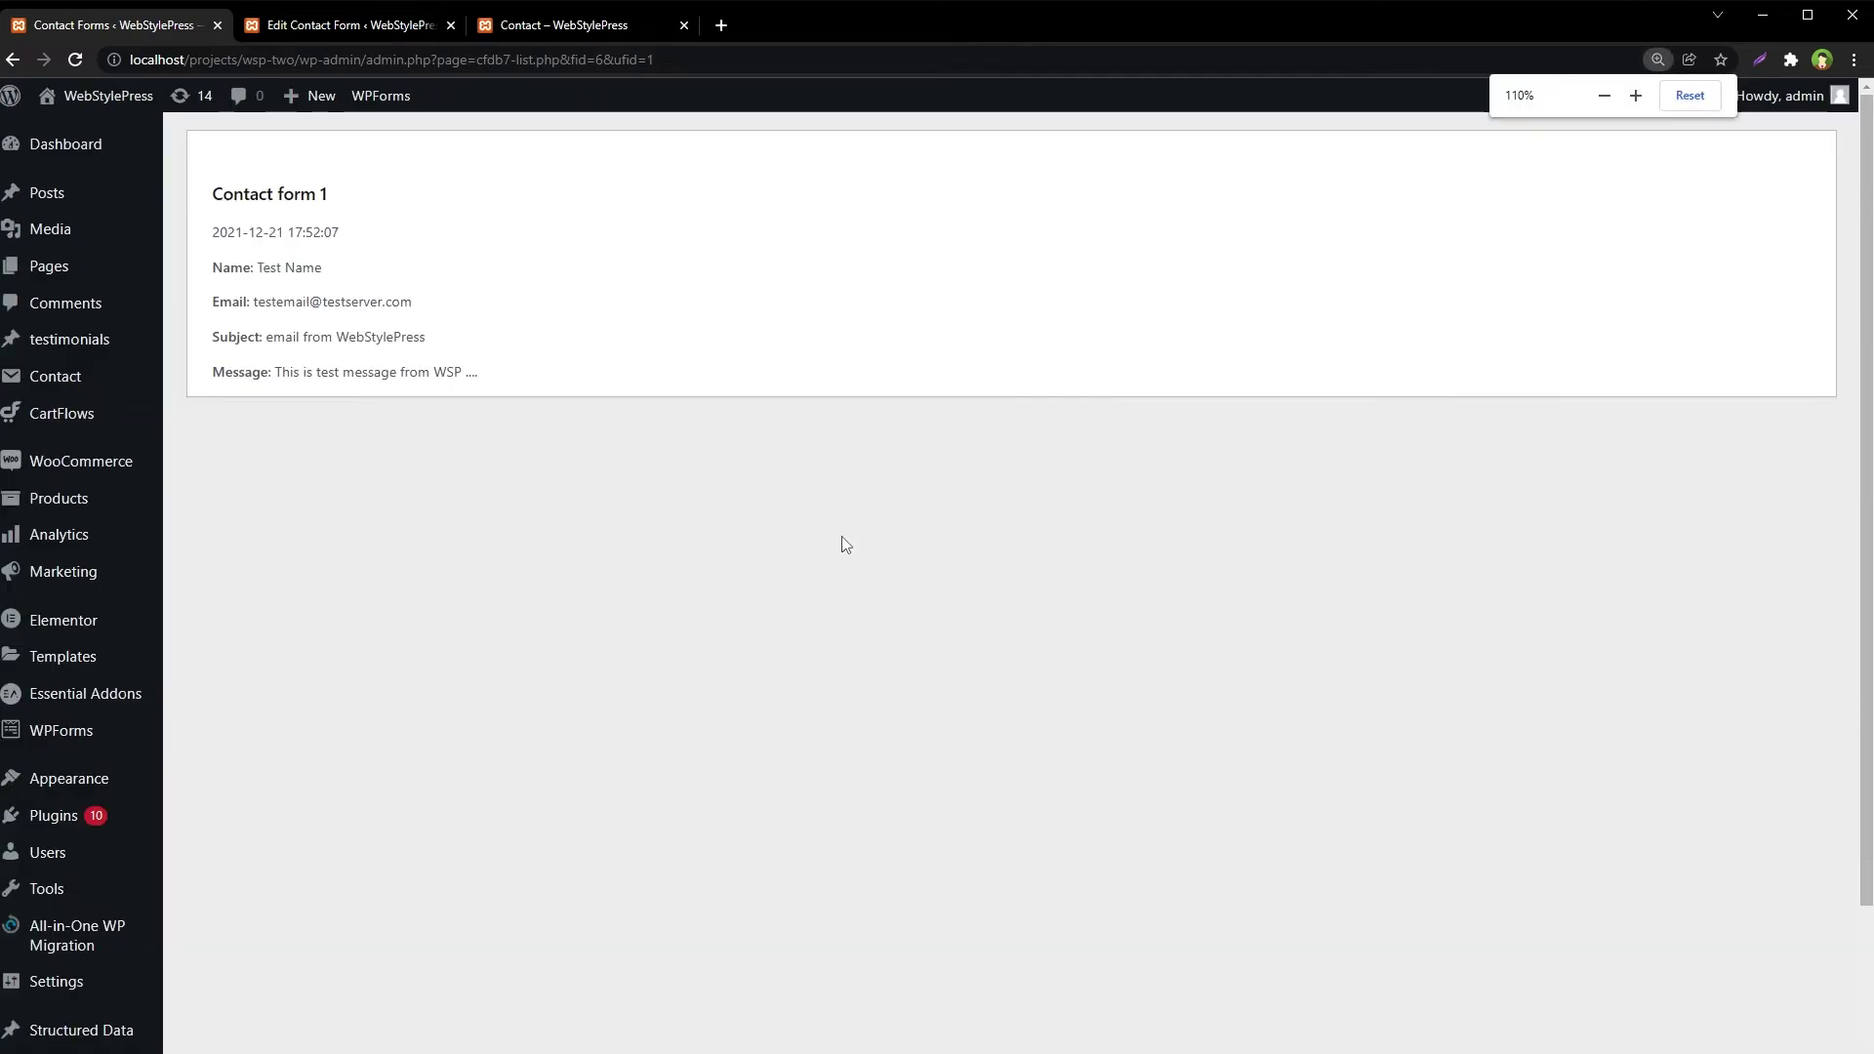
pyautogui.scroll(-2, 752, 760)
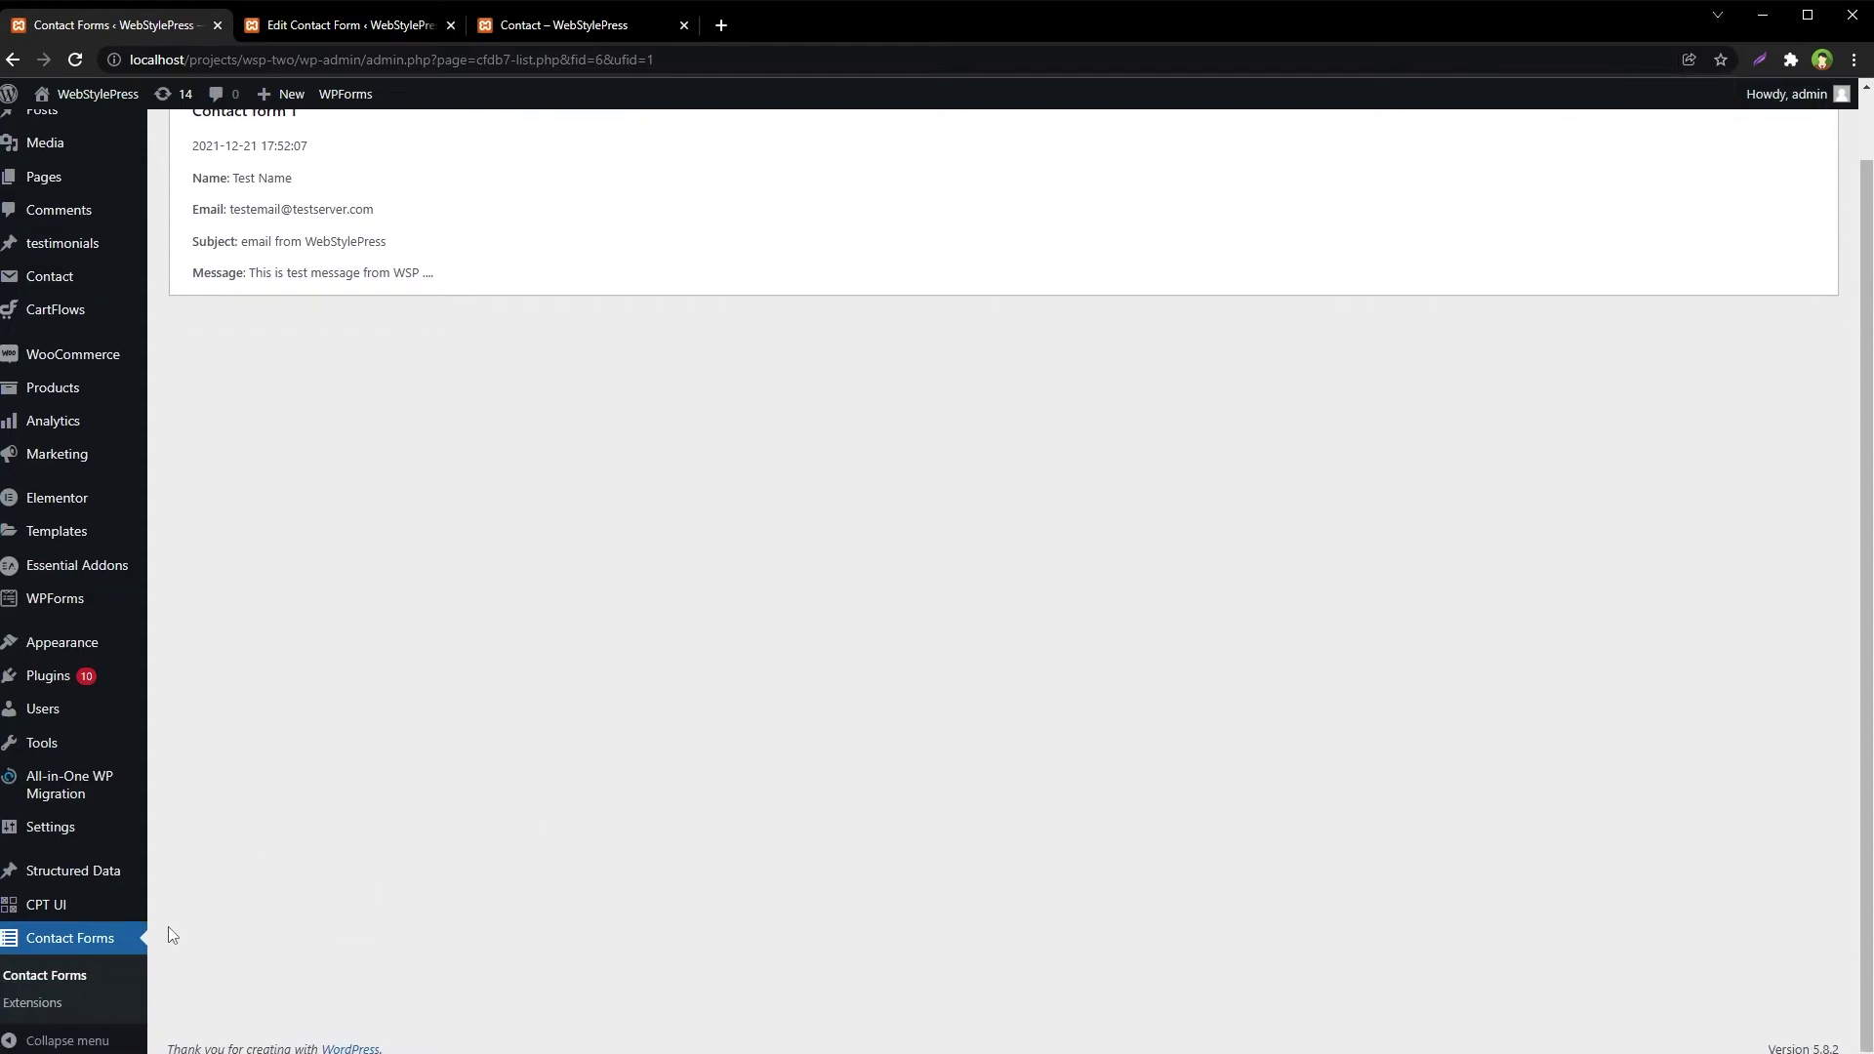
pyautogui.click(86, 958)
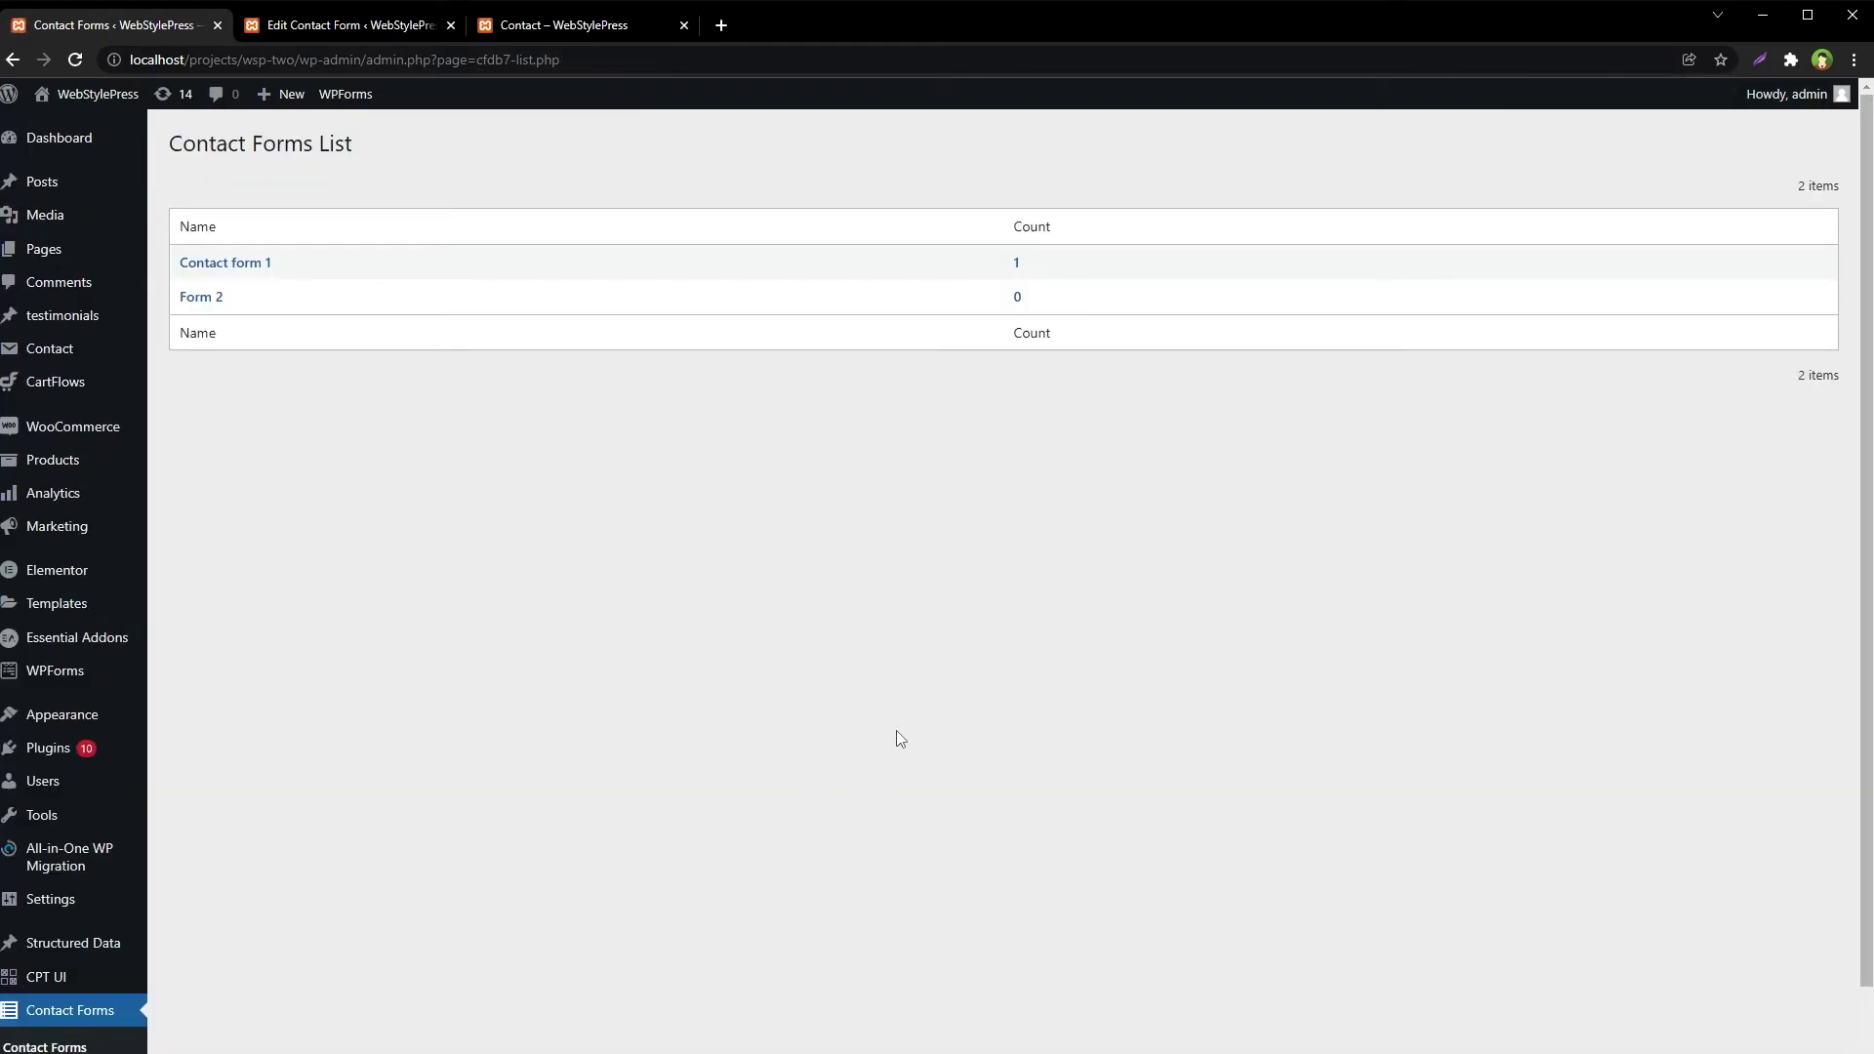
# Return to the public Contact page after briefly rechecking the Contact Forms admin tab
pyautogui.click(601, 39)
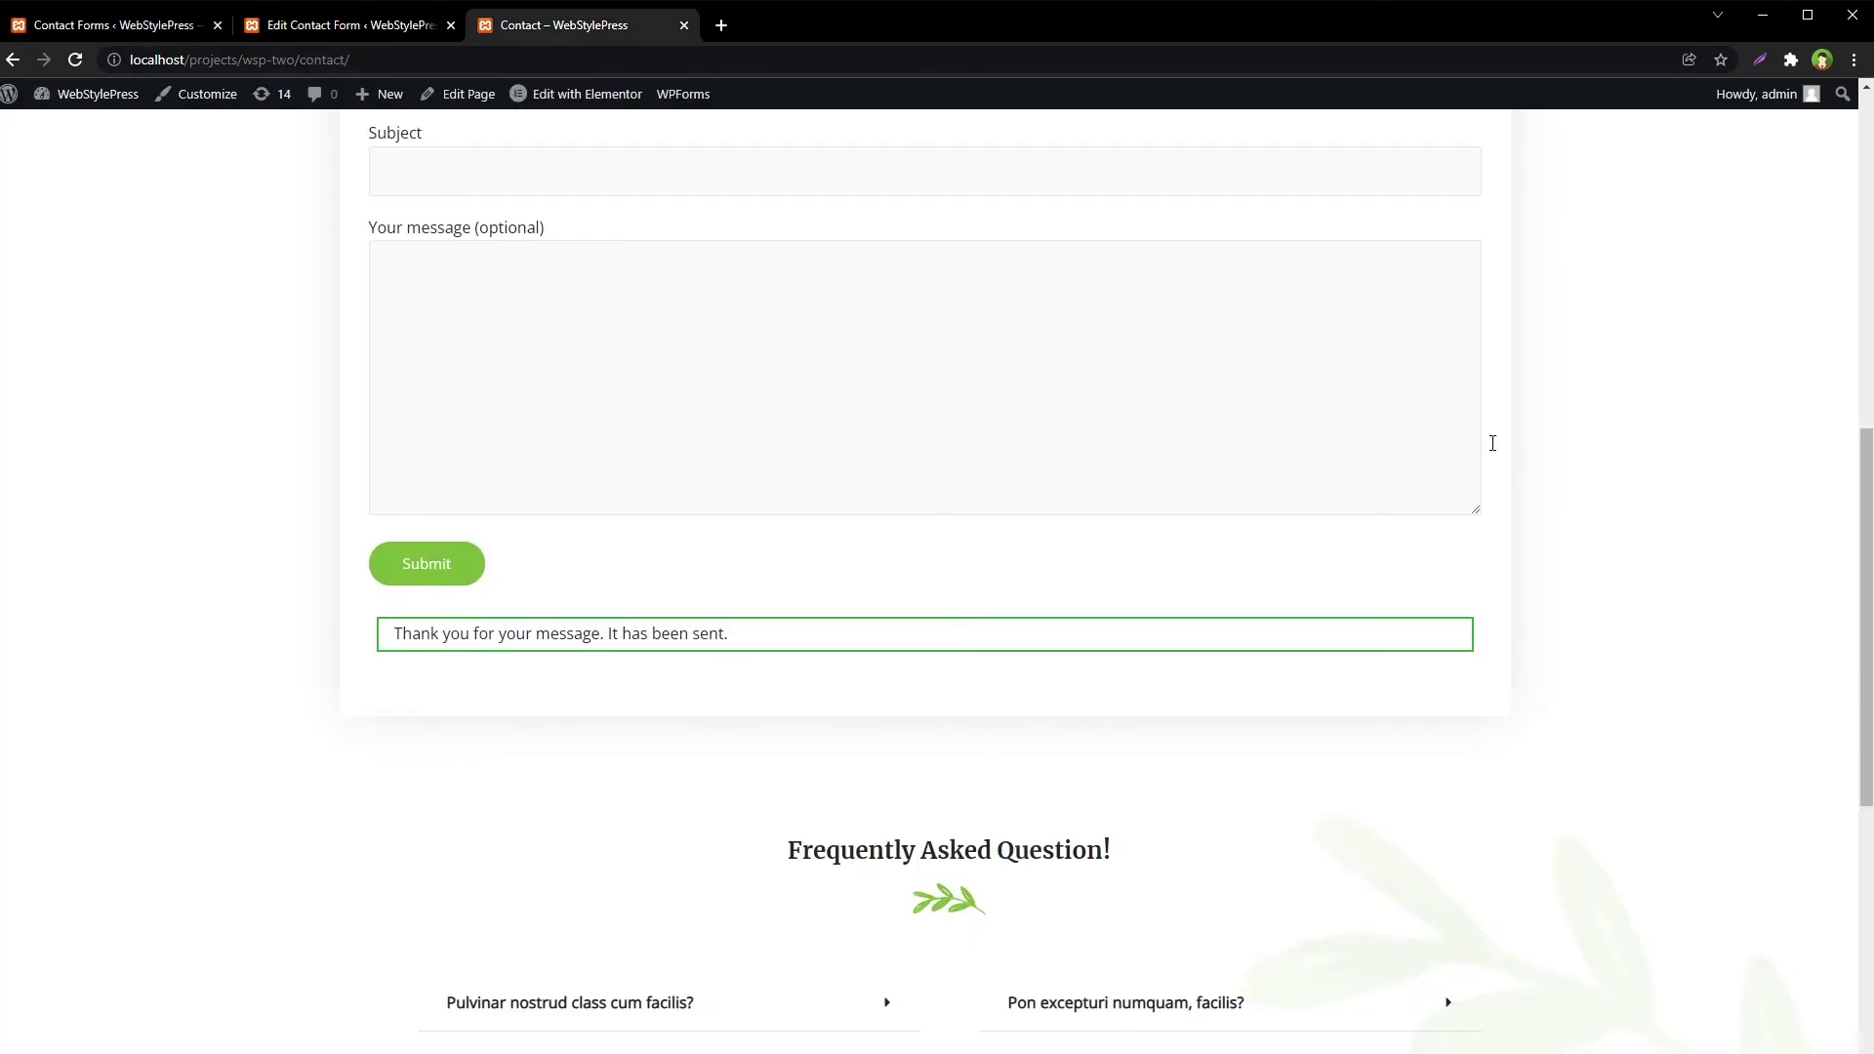
pyautogui.scroll(3, 1622, 485)
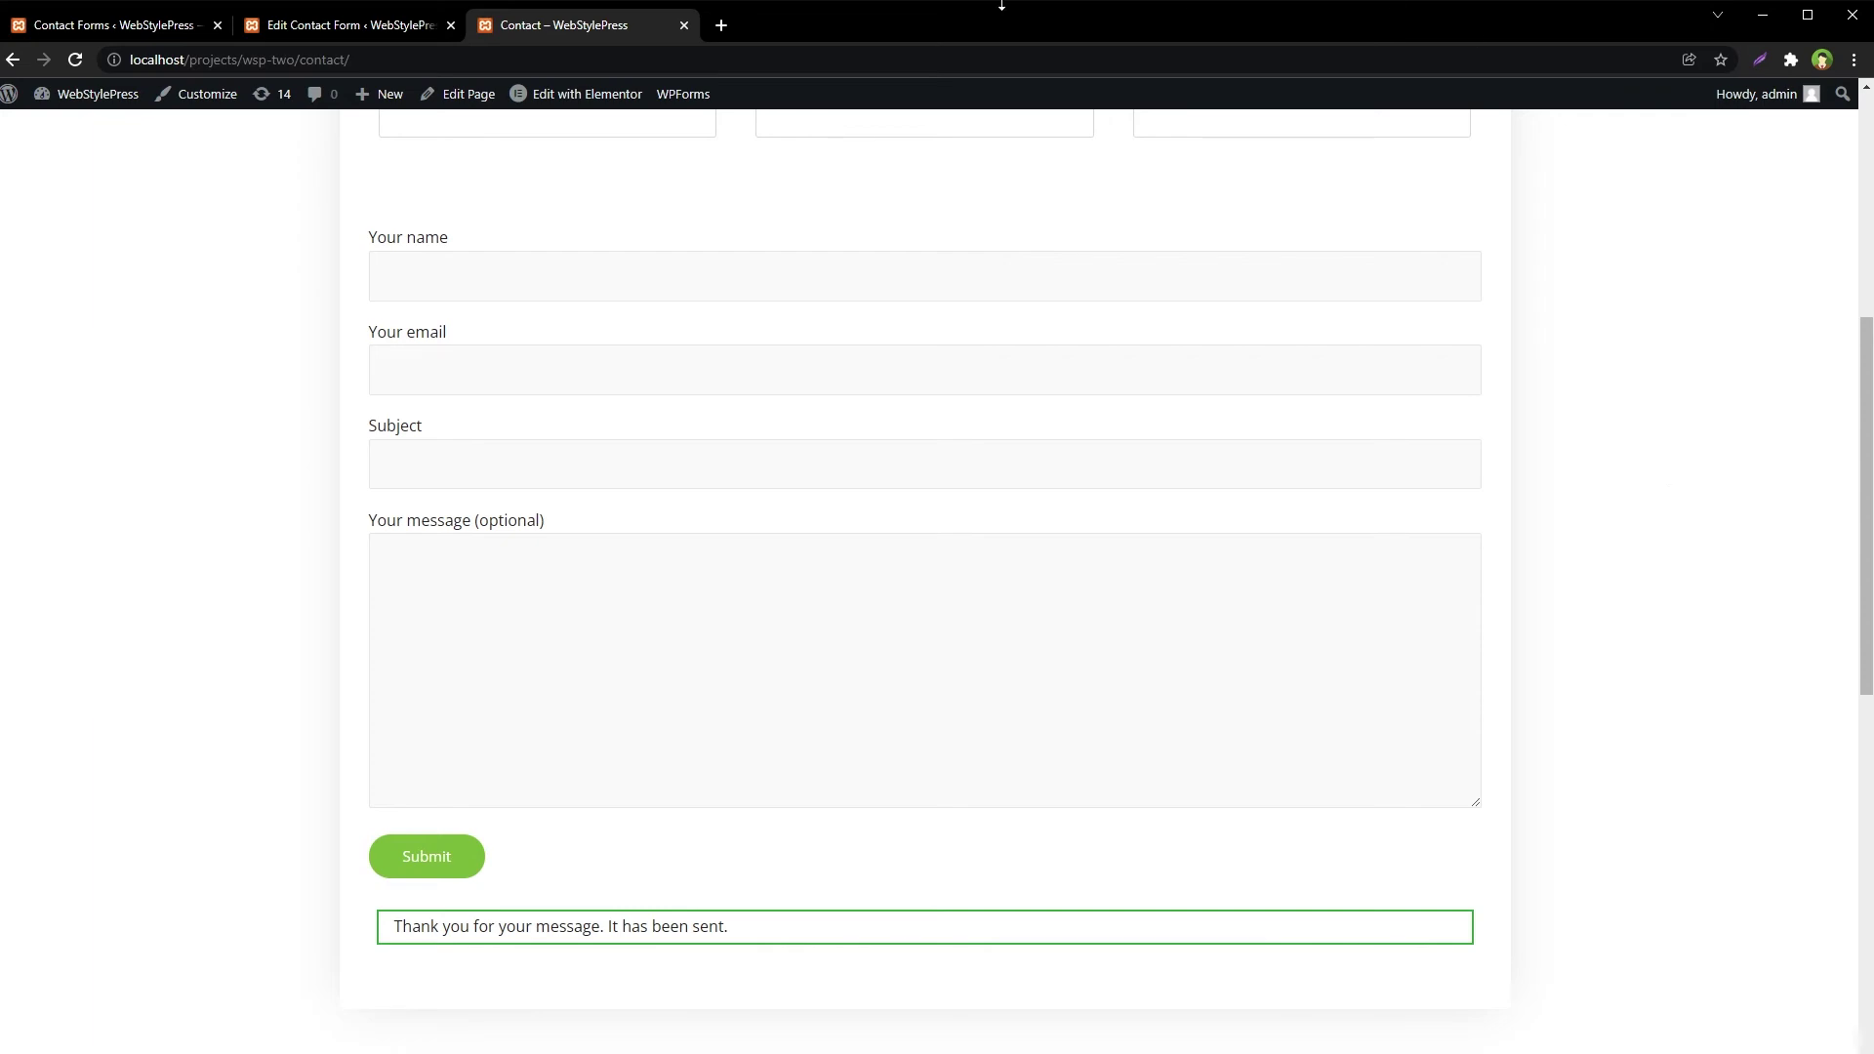
pyautogui.click(117, 24)
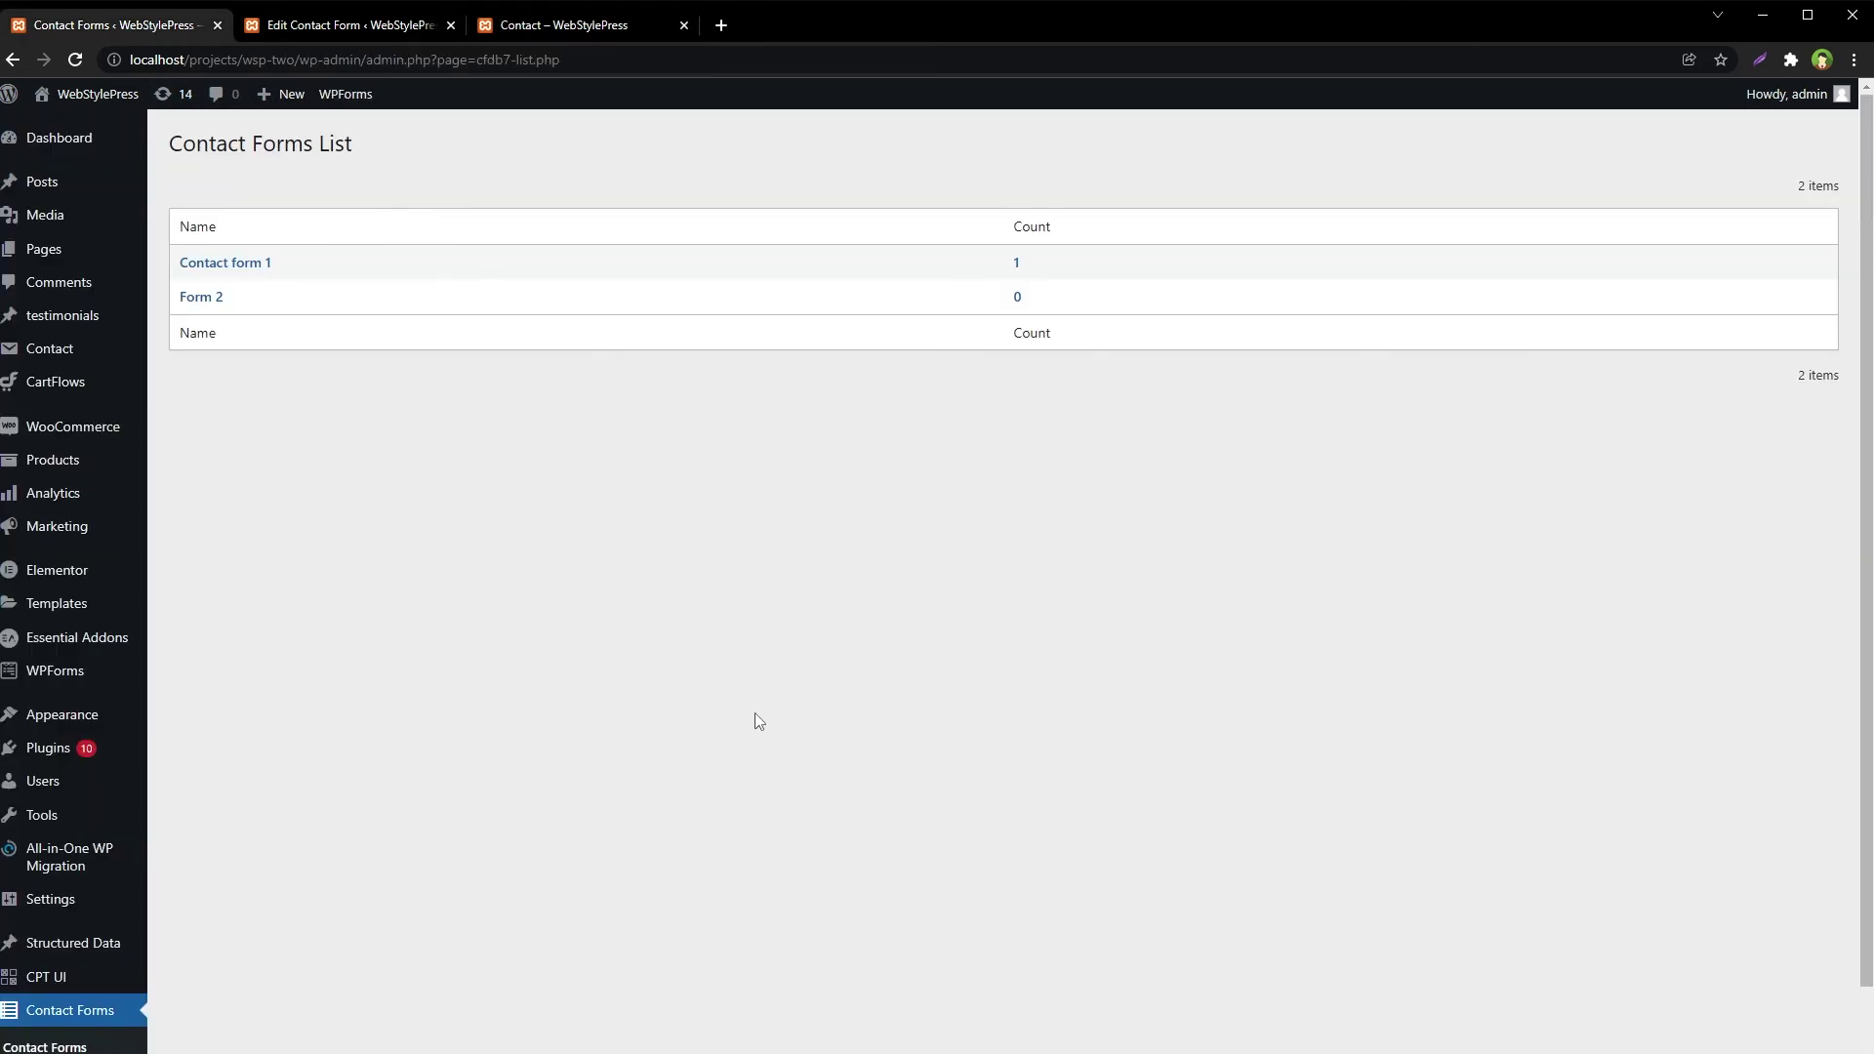
pyautogui.scroll(-1, 759, 721)
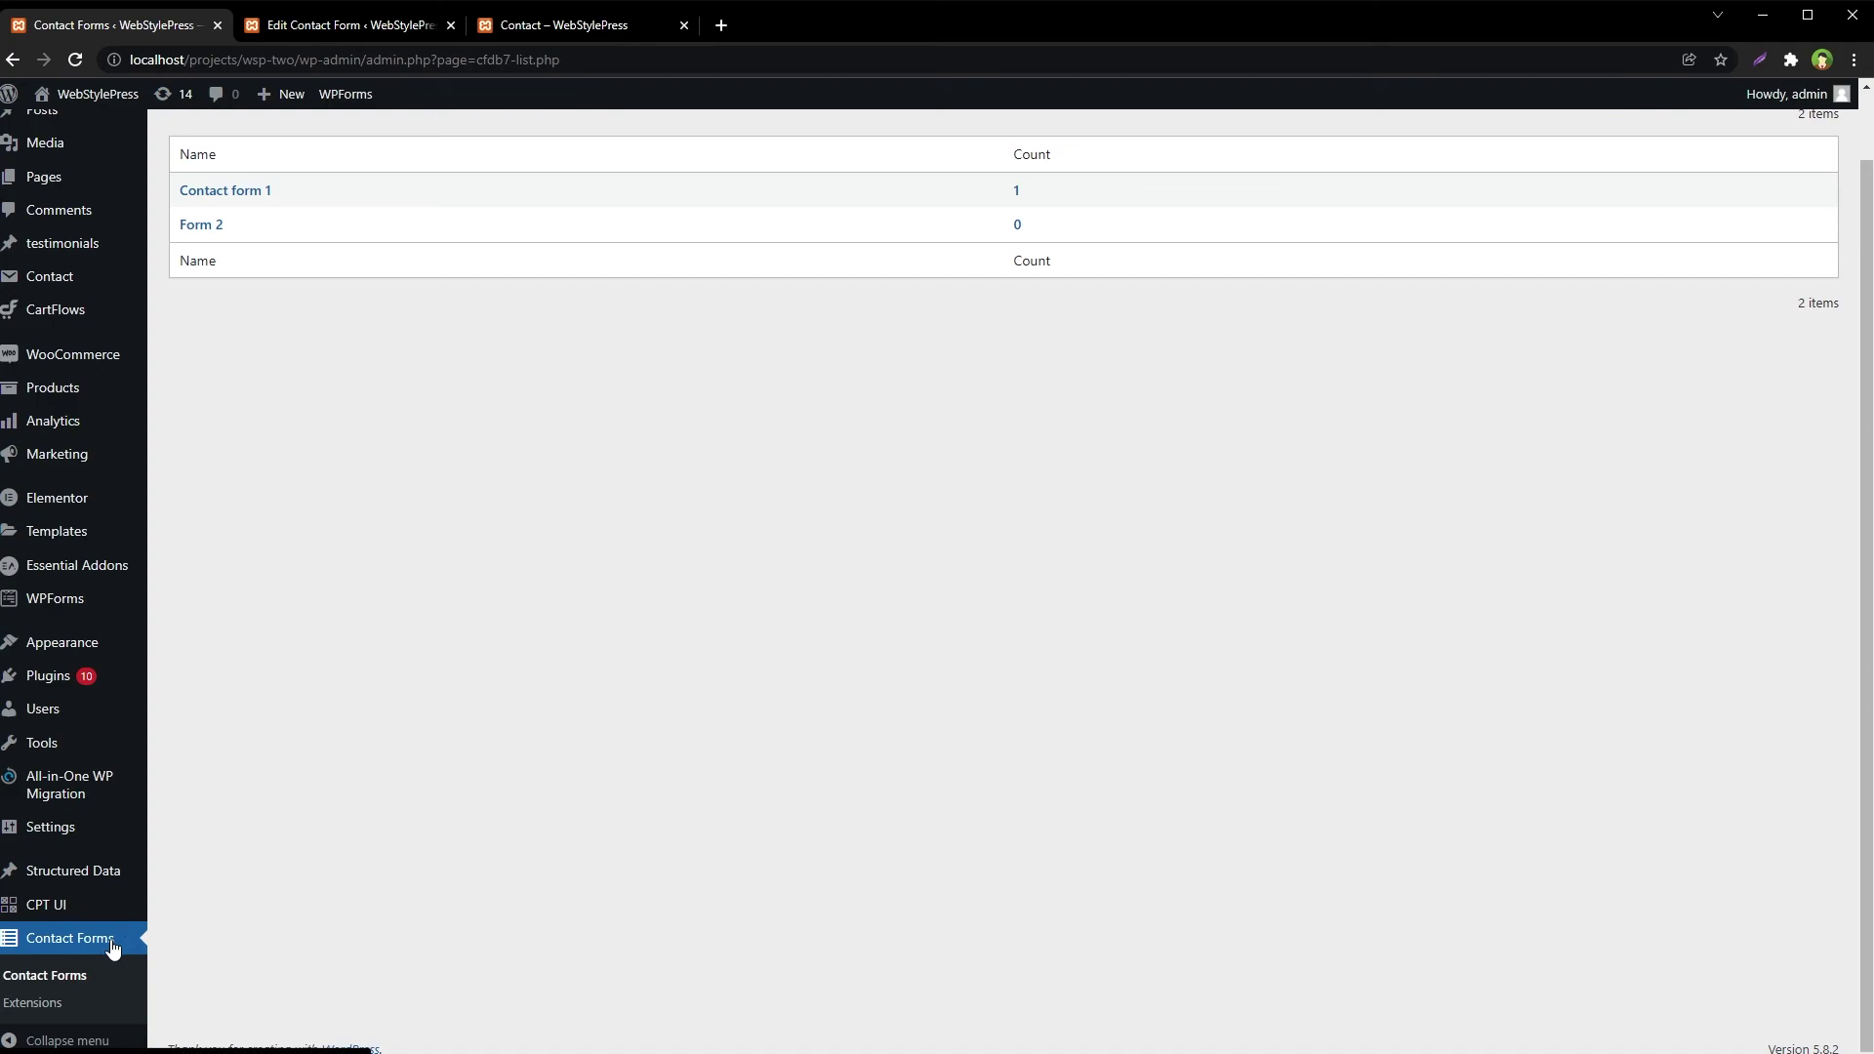
pyautogui.click(552, 27)
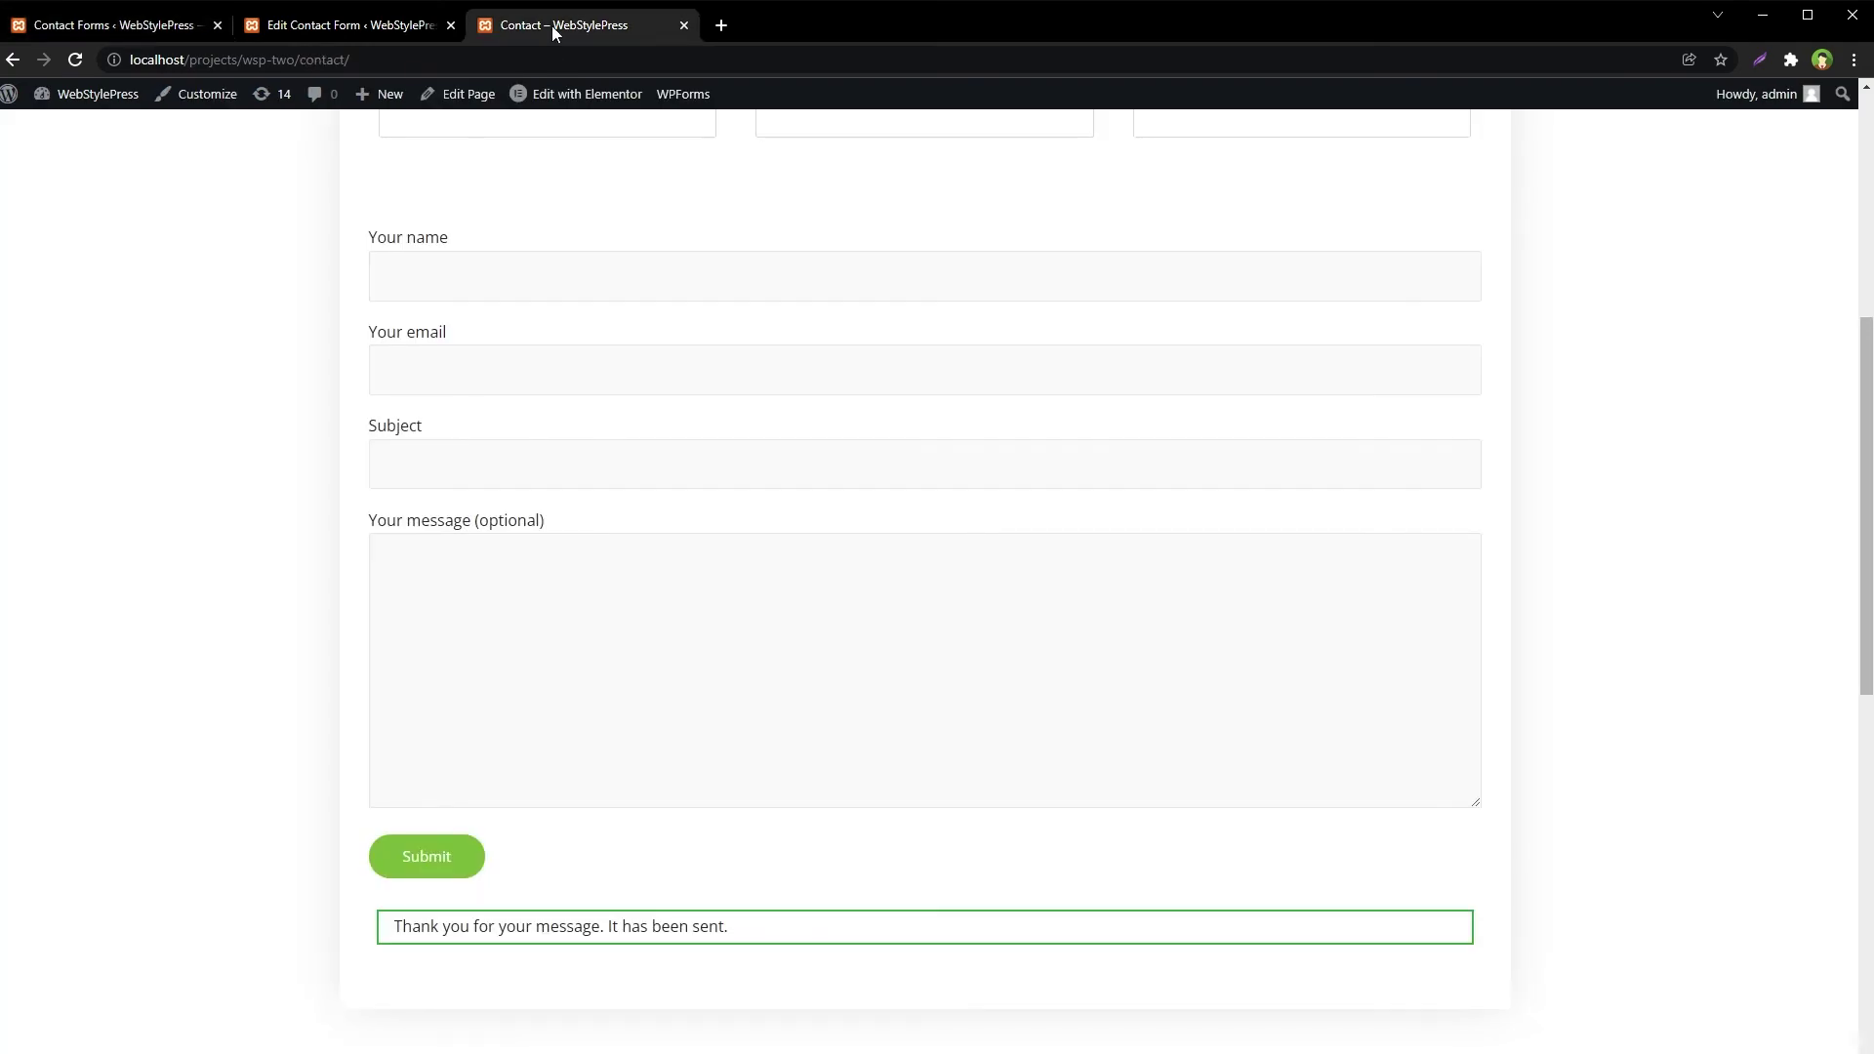